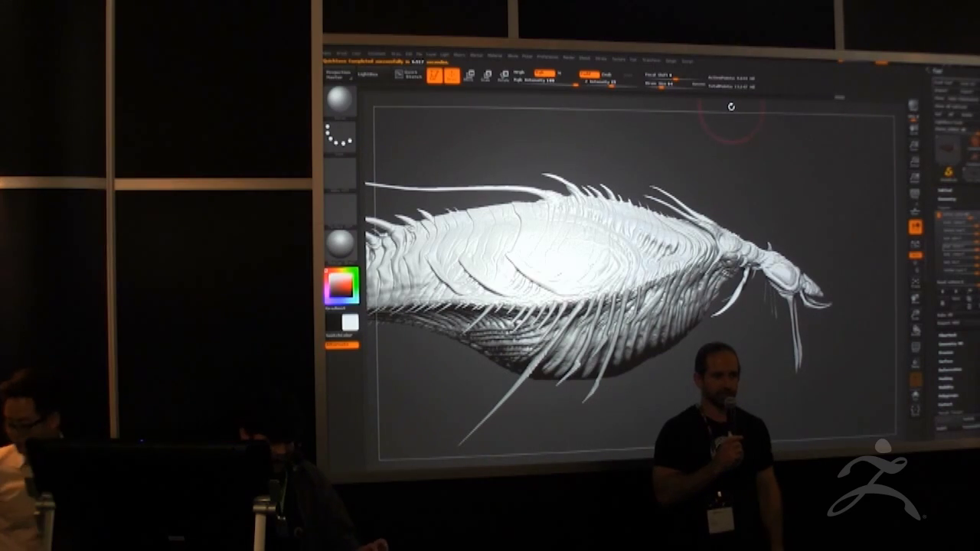
# Switch to Windows Explorer, browse to the personalwork folder and open its first picture in IrfanView.
pyautogui.press('super')
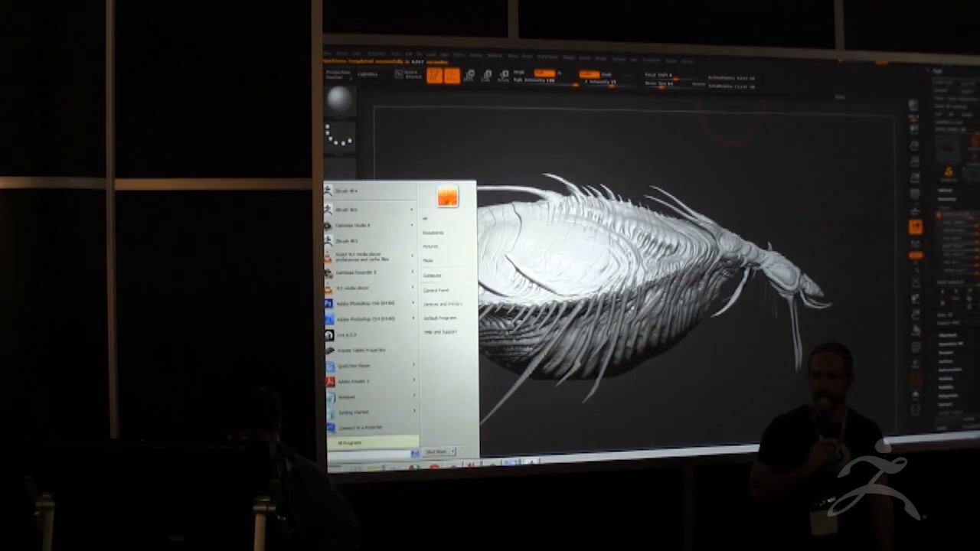
pyautogui.click(374, 468)
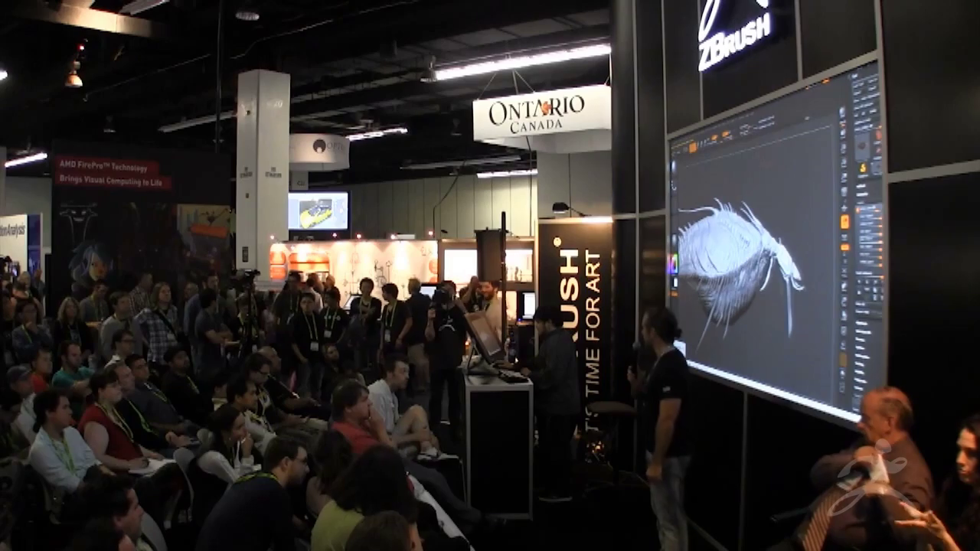
pyautogui.click(372, 454)
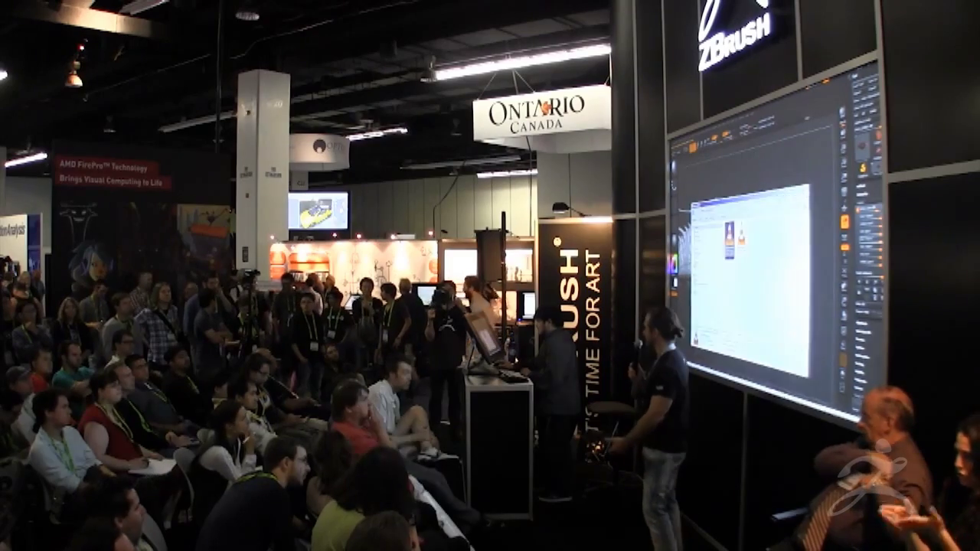
pyautogui.press('BackSpace')
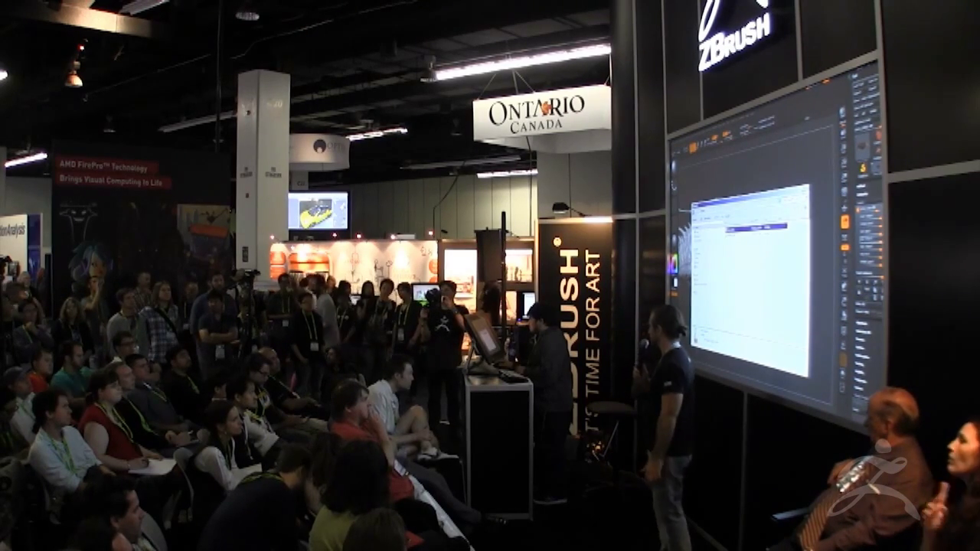
pyautogui.doubleClick(756, 234)
pyautogui.doubleClick(757, 229)
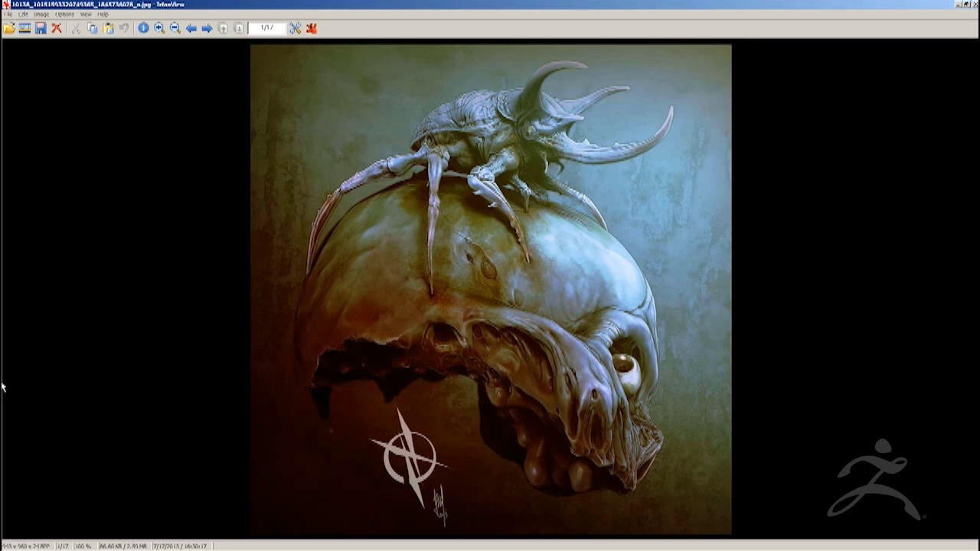
# Browse through the personal artwork from the second image up to the eighth, the green frog character.
pyautogui.press('Right')
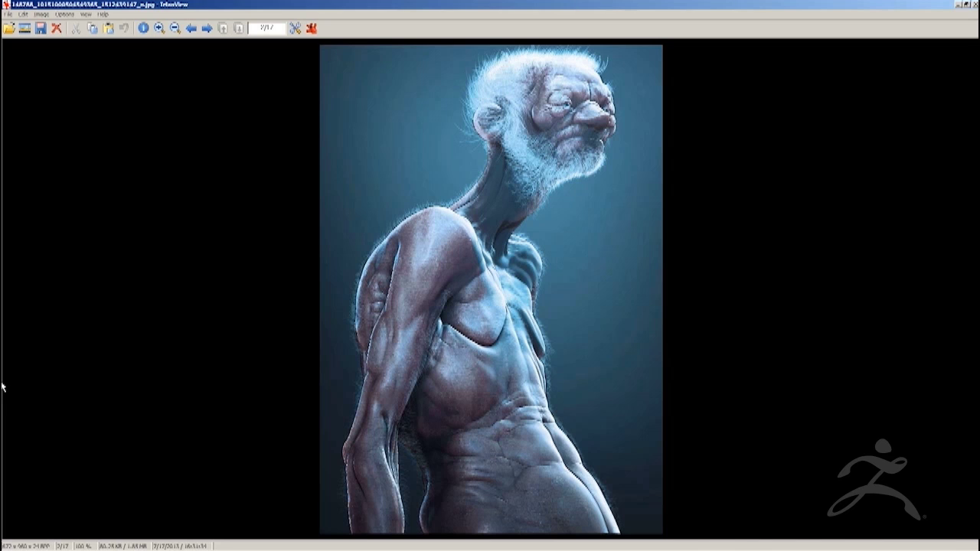
pyautogui.press('space')
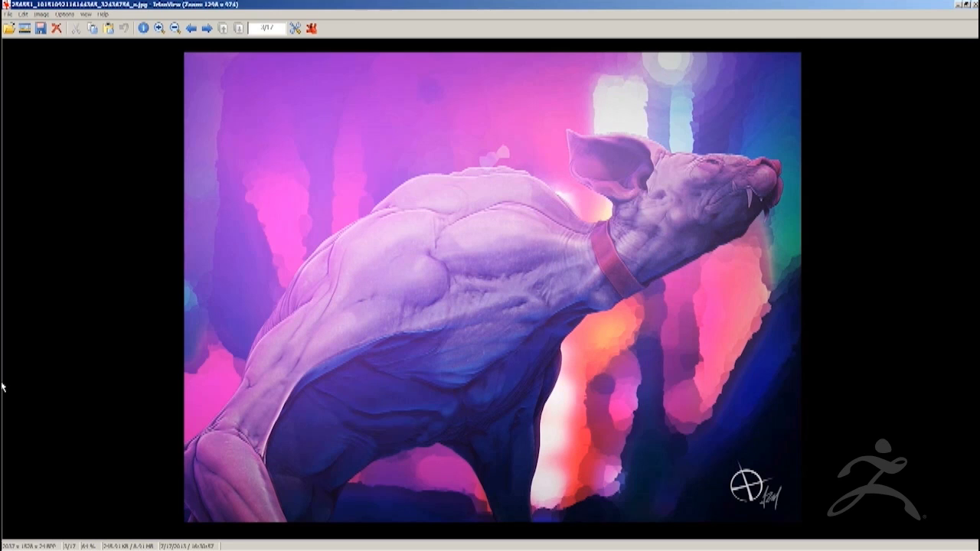
pyautogui.press('space')
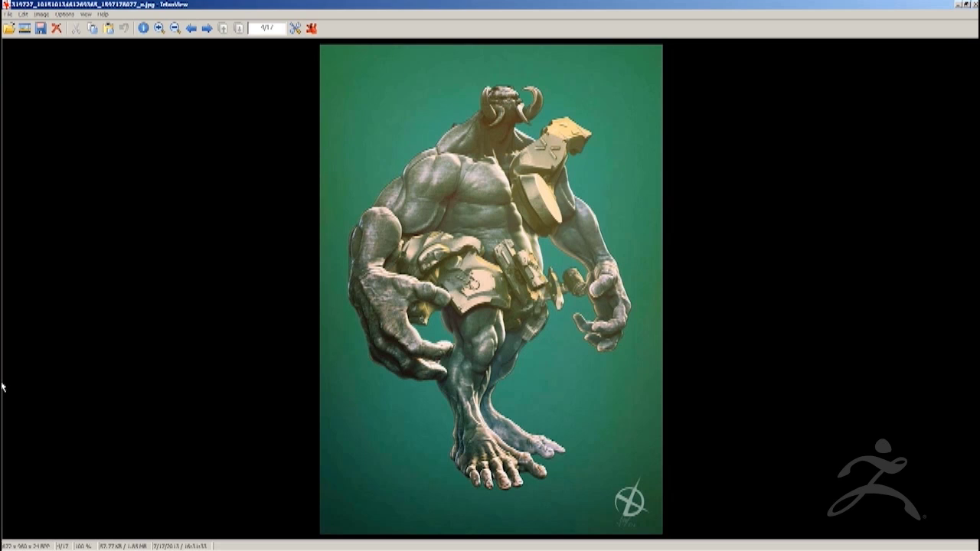
pyautogui.press('space')
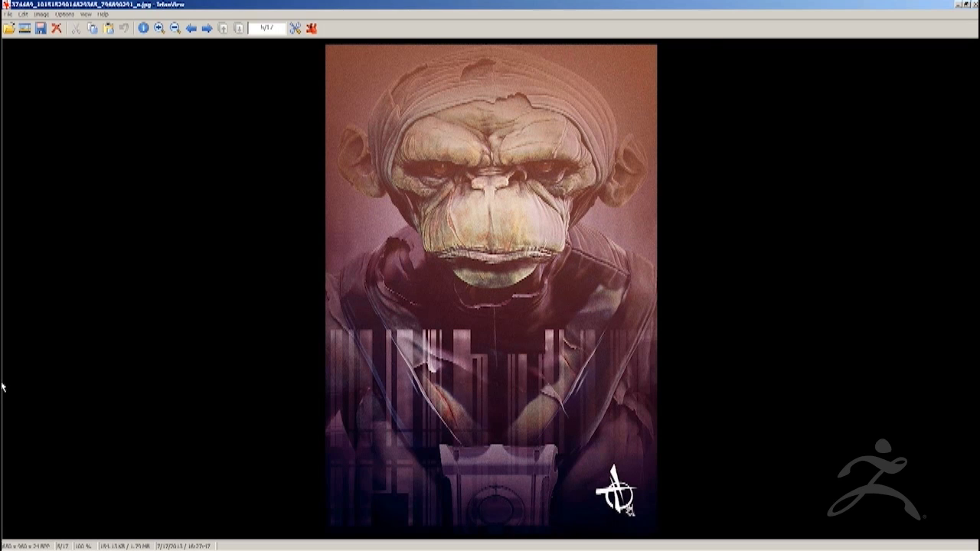
pyautogui.press('space')
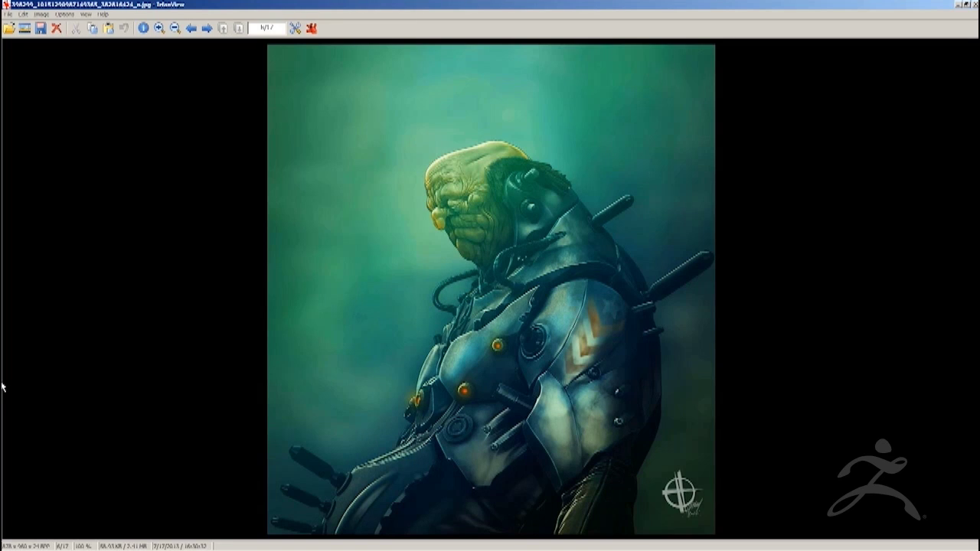
pyautogui.press('space')
pyautogui.press('BackSpace')
pyautogui.press('Right')
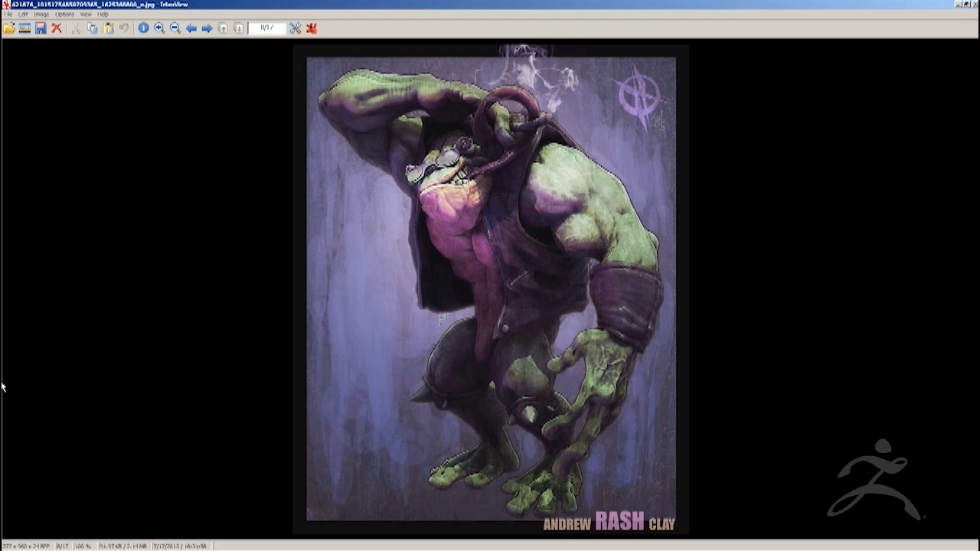
# View images 9 to 11, switching back and forth between the armed ape and the creature with curled hair.
pyautogui.press('Right')
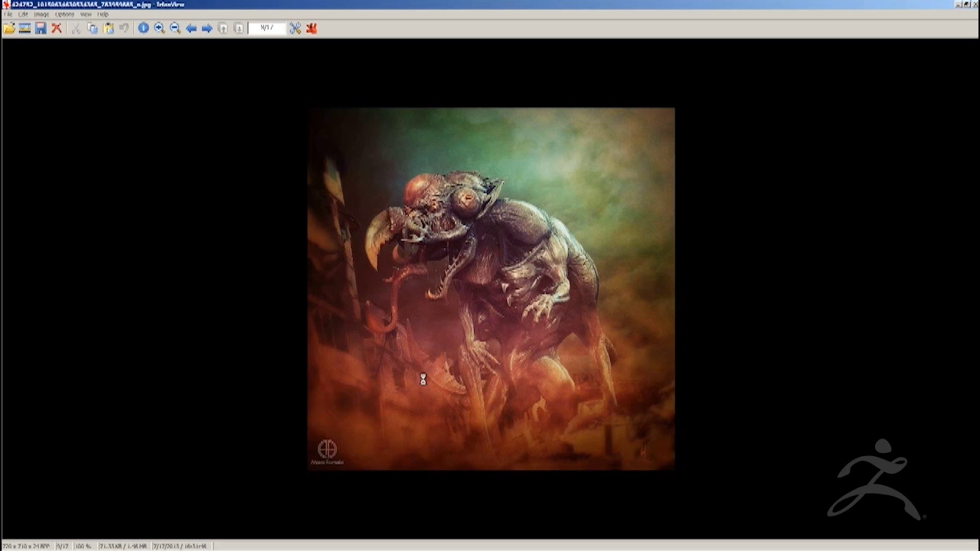
pyautogui.press('Right')
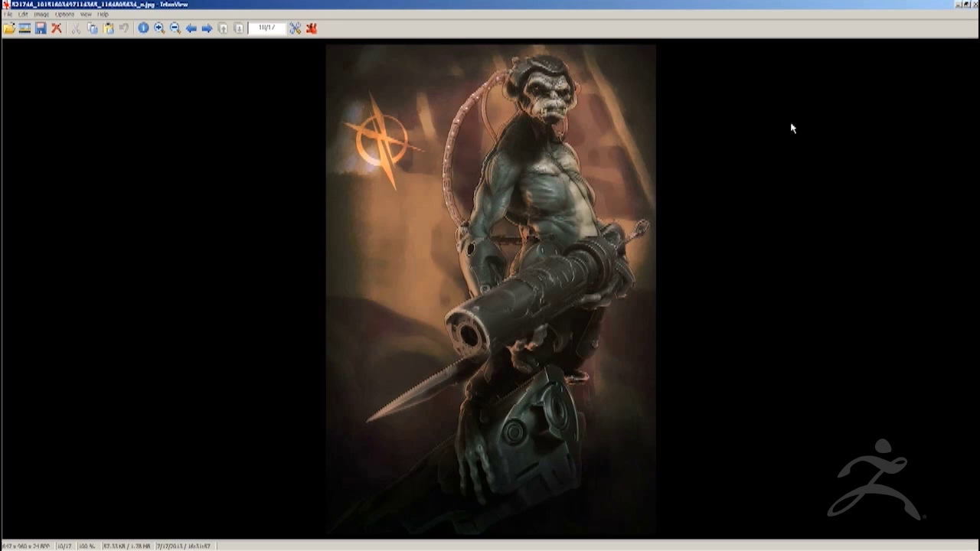
pyautogui.press('Right')
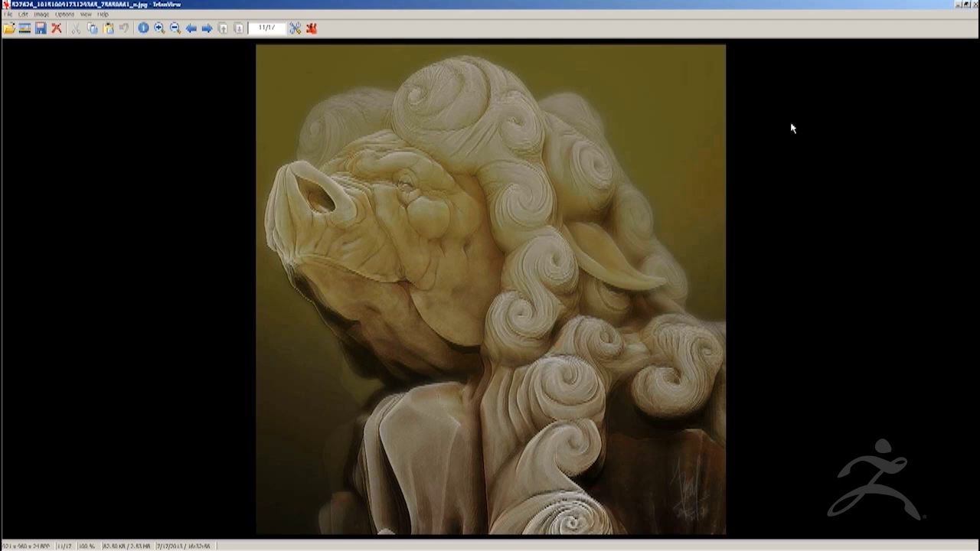
pyautogui.press('Left')
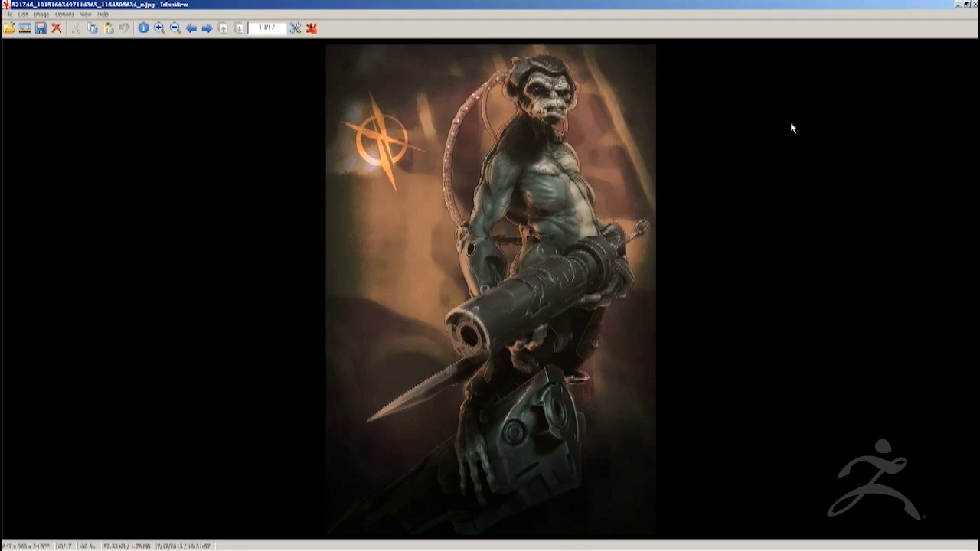
pyautogui.press('Right')
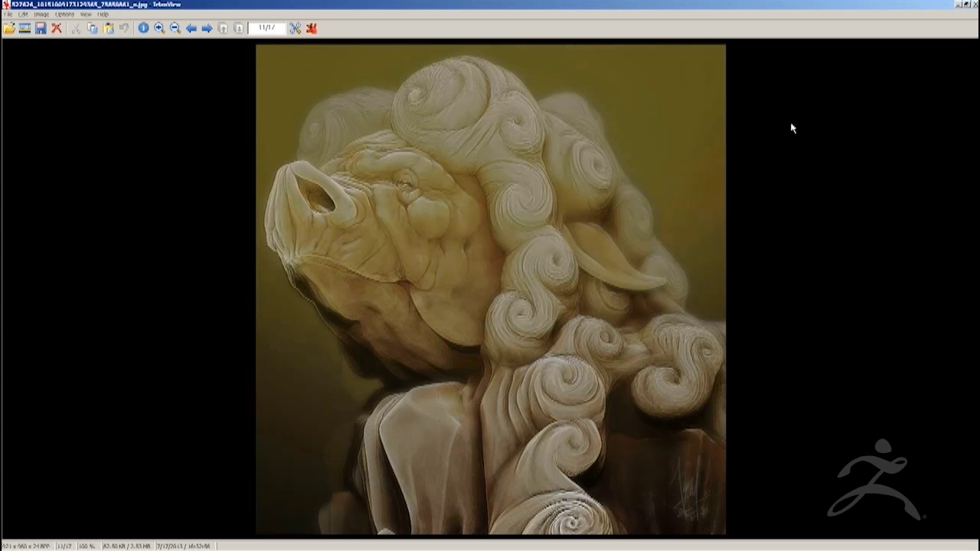
pyautogui.press('Left')
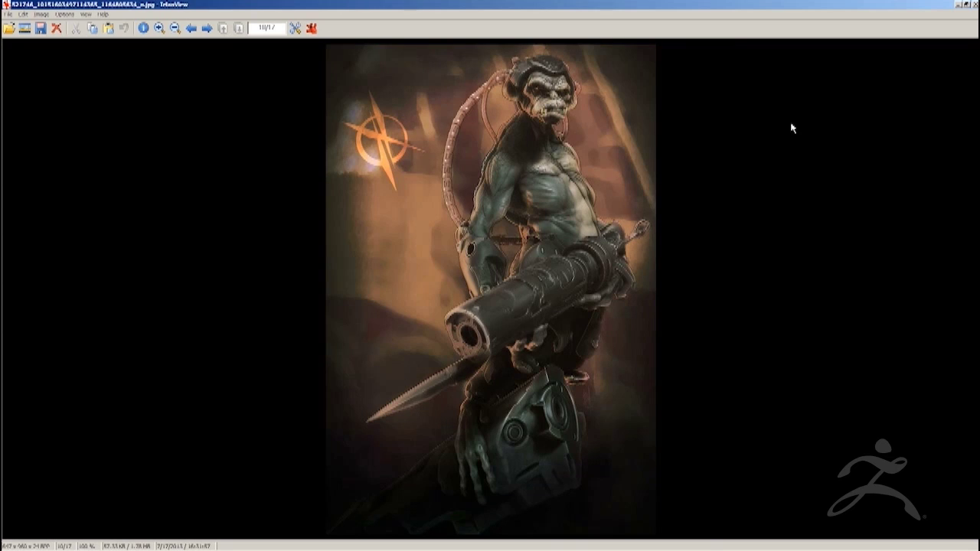
pyautogui.press('Right')
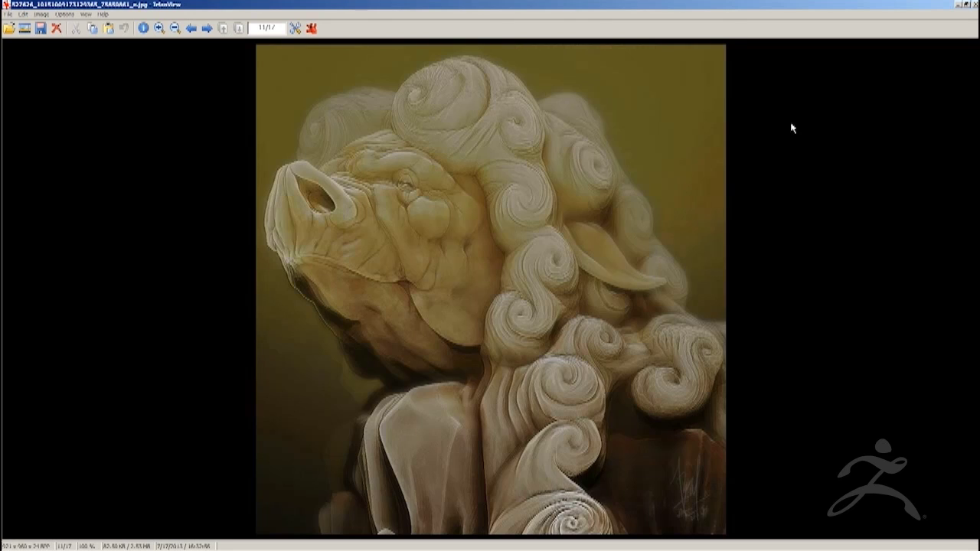
# View the remaining artwork from image 12 to the last one, and close the image viewer.
pyautogui.press('Right')
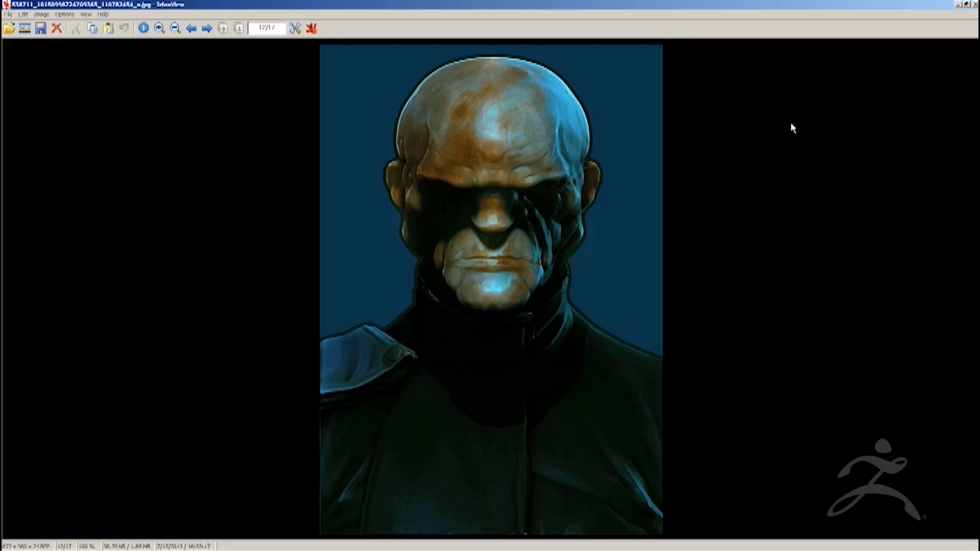
pyautogui.press('Right')
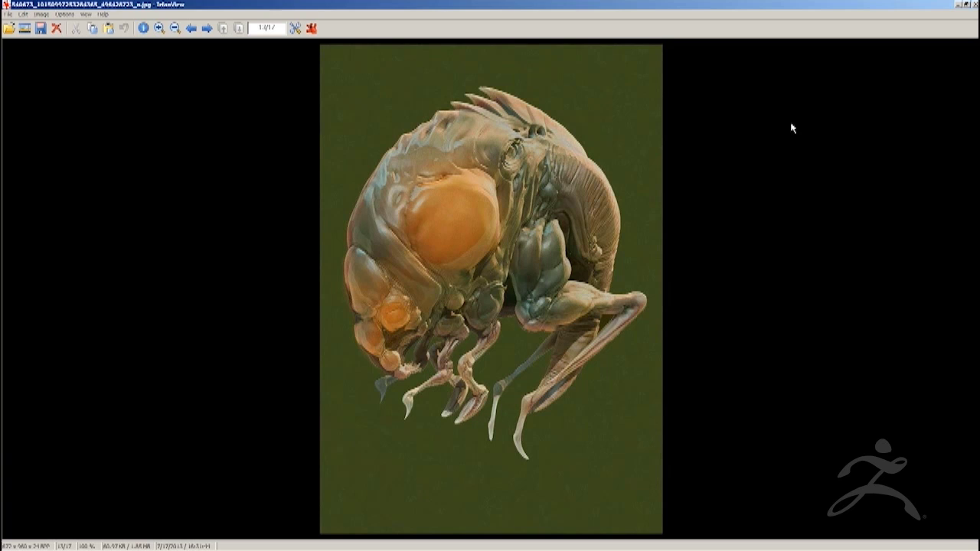
pyautogui.press('Right')
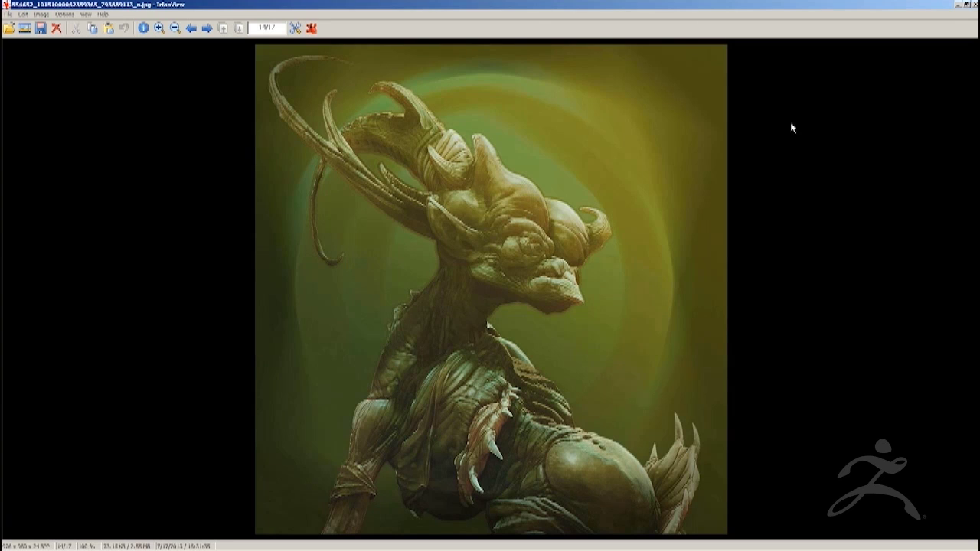
pyautogui.press('Right')
pyautogui.press('Right')
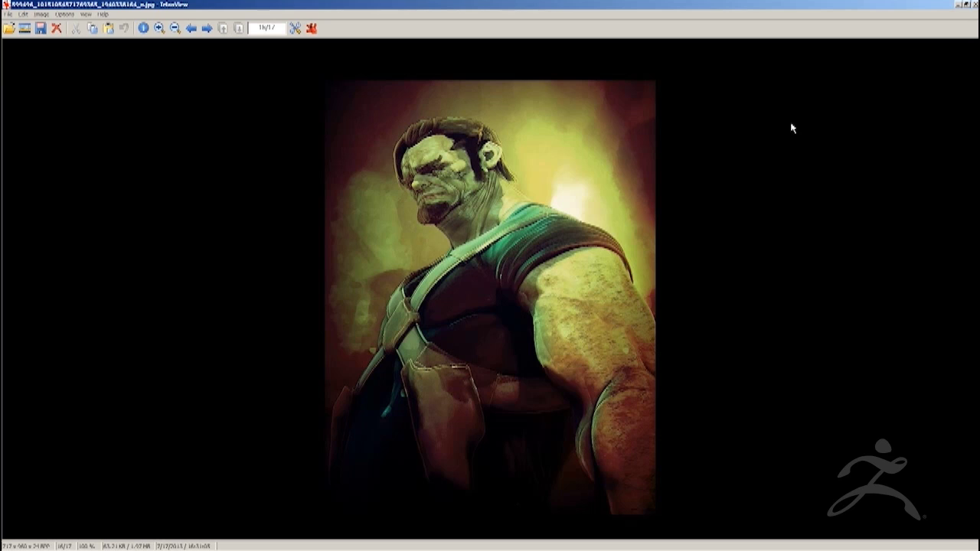
pyautogui.press('Right')
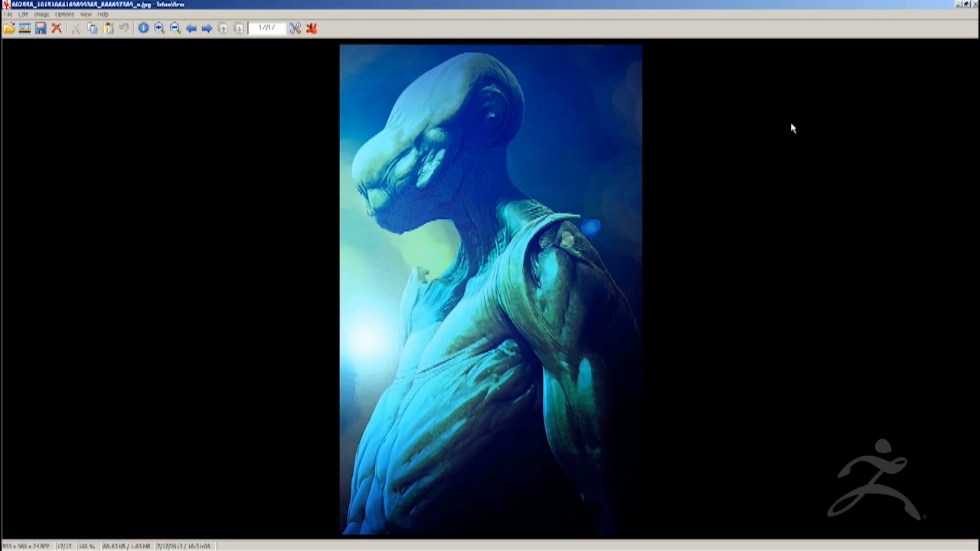
pyautogui.press('Right')
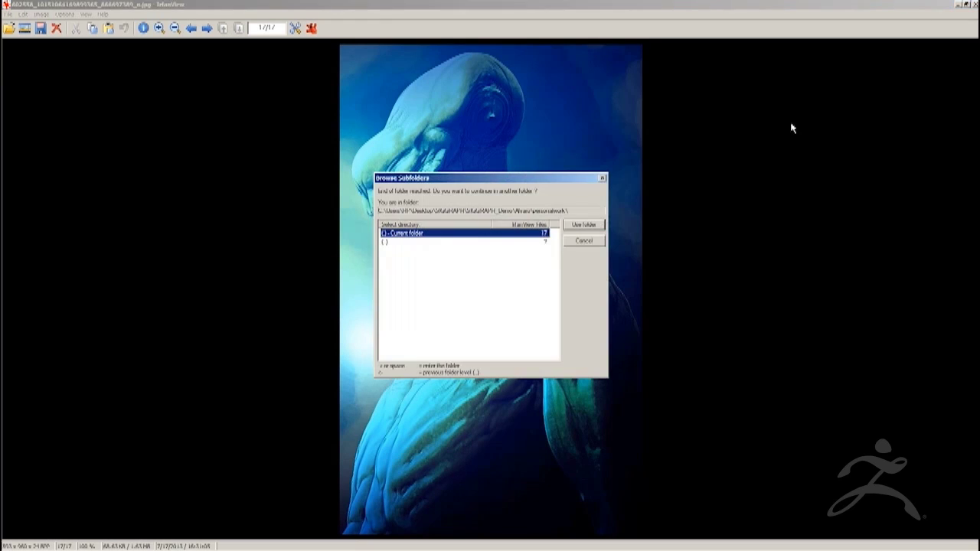
pyautogui.click(602, 178)
pyautogui.click(973, 4)
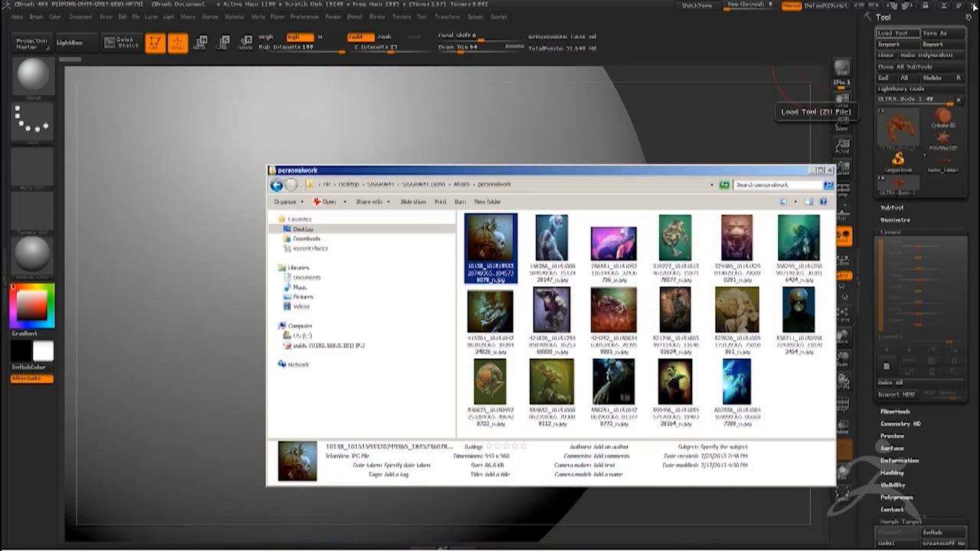
# View NYD_1.jpg and NYD_2.jpg from the NydusWorm folder and bring the file browser back to the front.
pyautogui.click(461, 185)
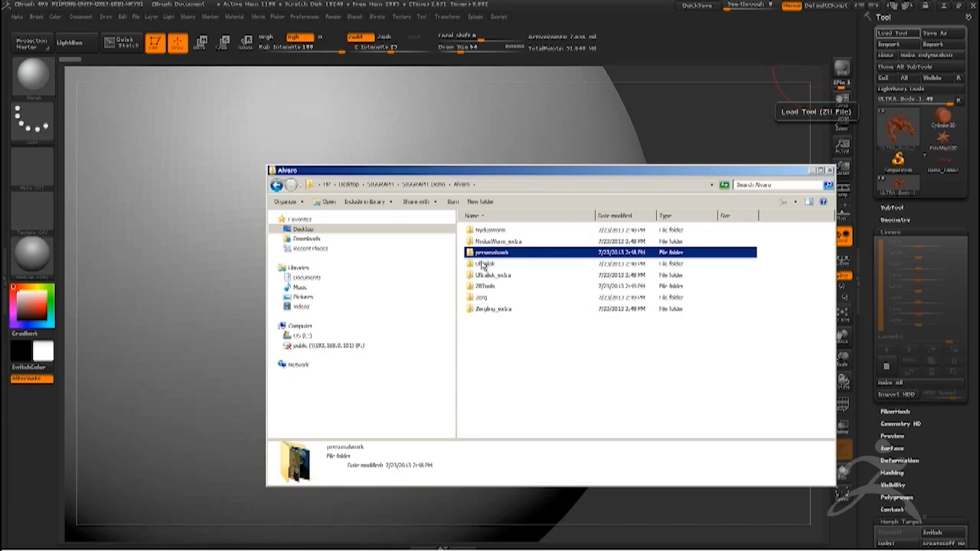
pyautogui.doubleClick(483, 231)
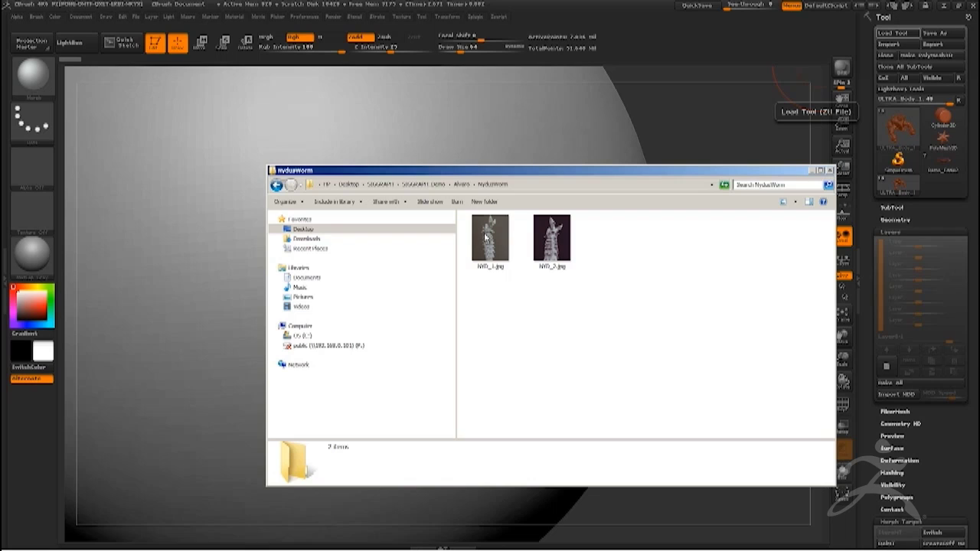
pyautogui.click(486, 238)
pyautogui.doubleClick(486, 239)
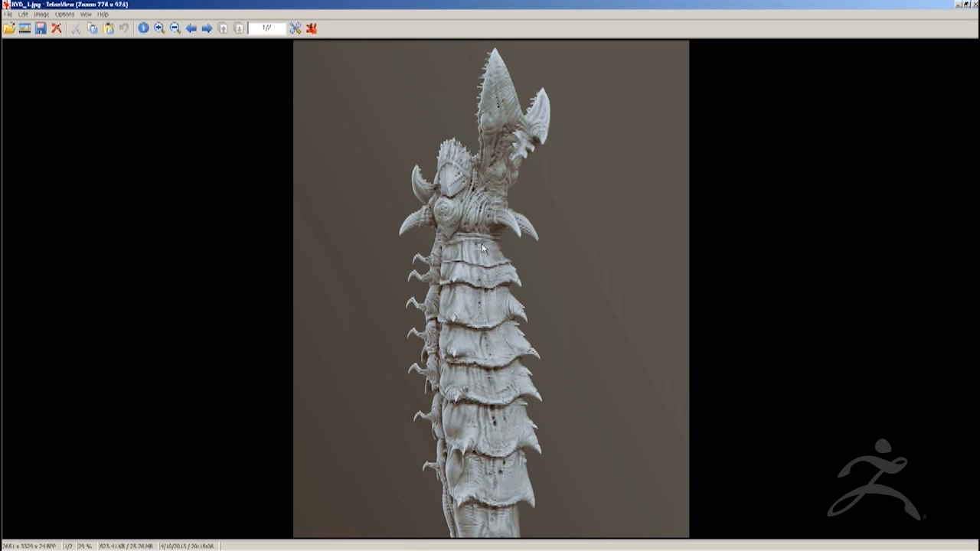
pyautogui.press('Right')
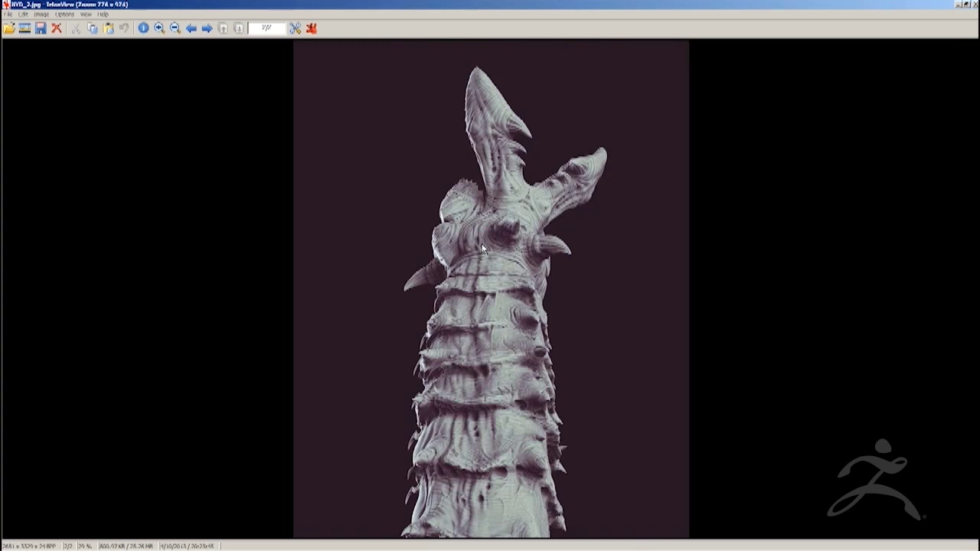
pyautogui.click(967, 4)
pyautogui.click(599, 235)
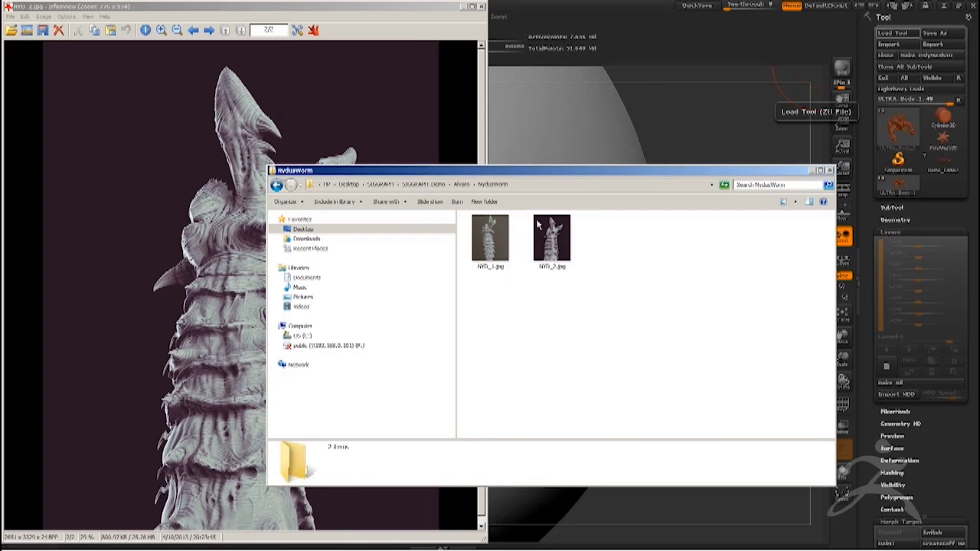
# View the textured worm images in the NydusWorm_extra folder, starting with NydusWorm.jpg, and return to the parent folder.
pyautogui.click(460, 186)
pyautogui.doubleClick(474, 239)
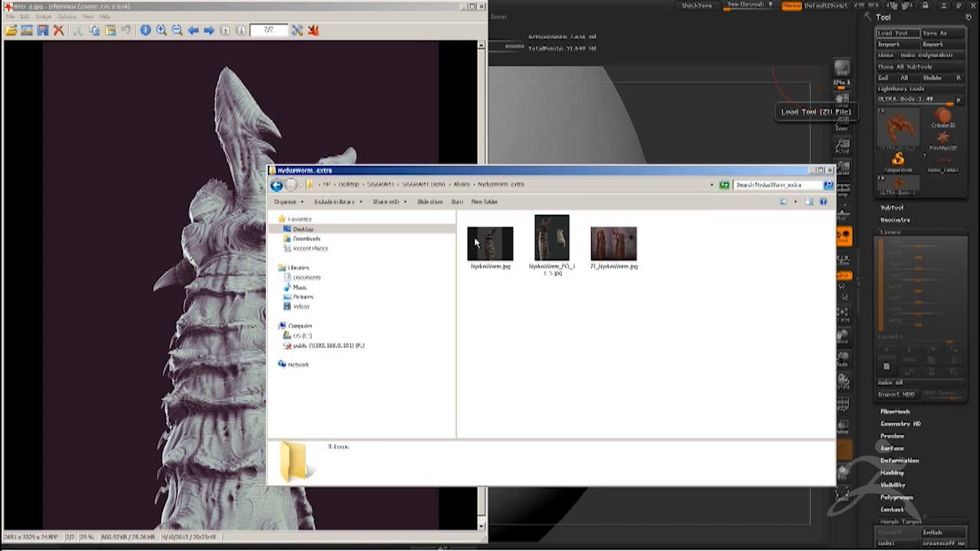
pyautogui.doubleClick(476, 243)
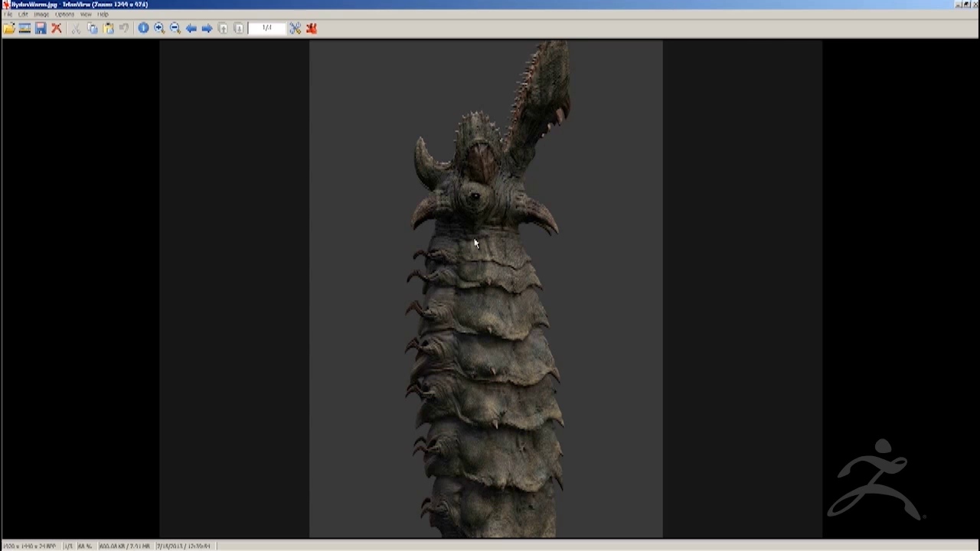
pyautogui.press('space')
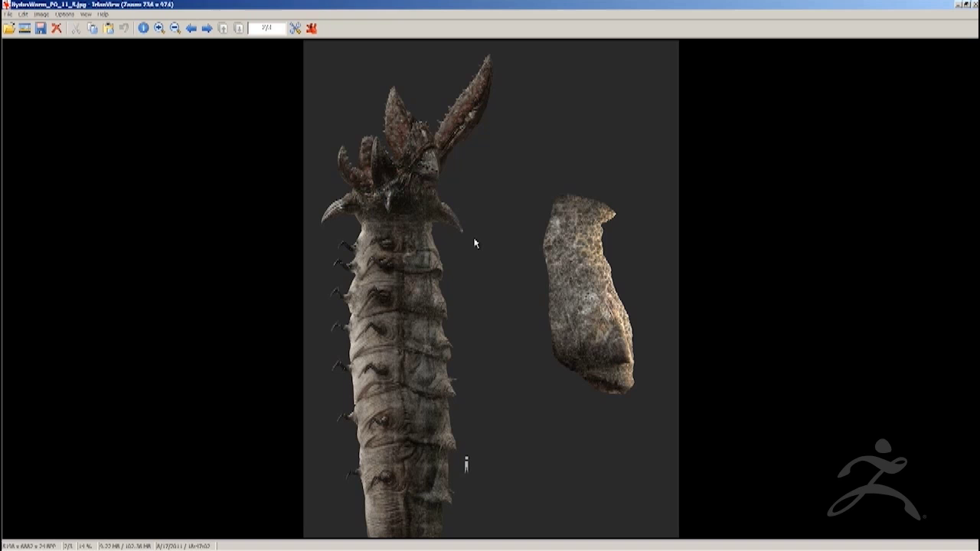
pyautogui.press('space')
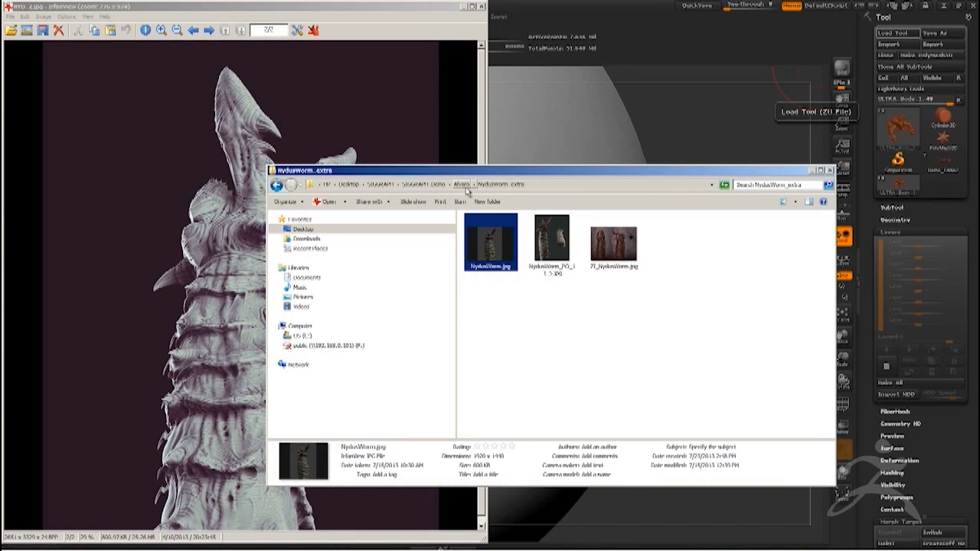
pyautogui.click(460, 184)
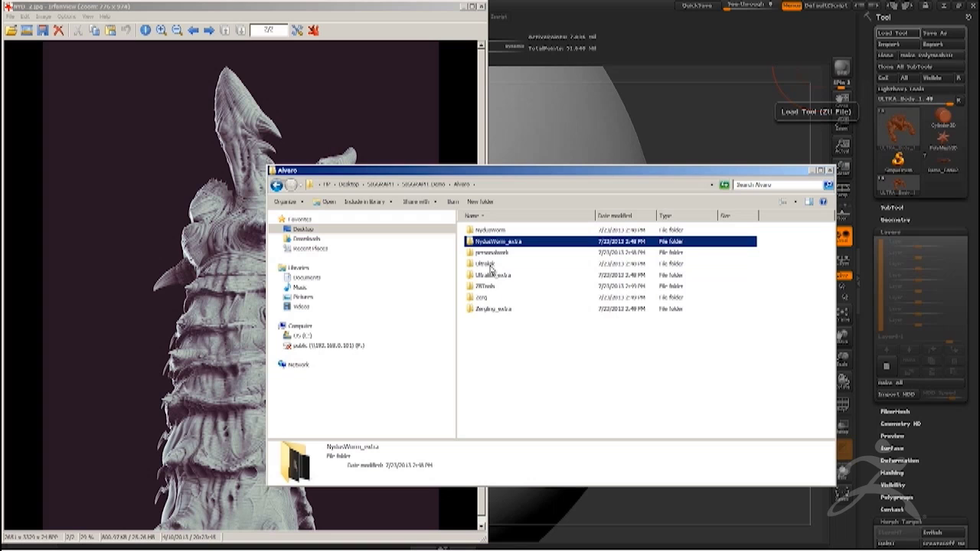
# View the creature images in the Zerg folder, starting with Zer_1.jpg, and return to the parent folder.
pyautogui.doubleClick(489, 287)
pyautogui.doubleClick(491, 243)
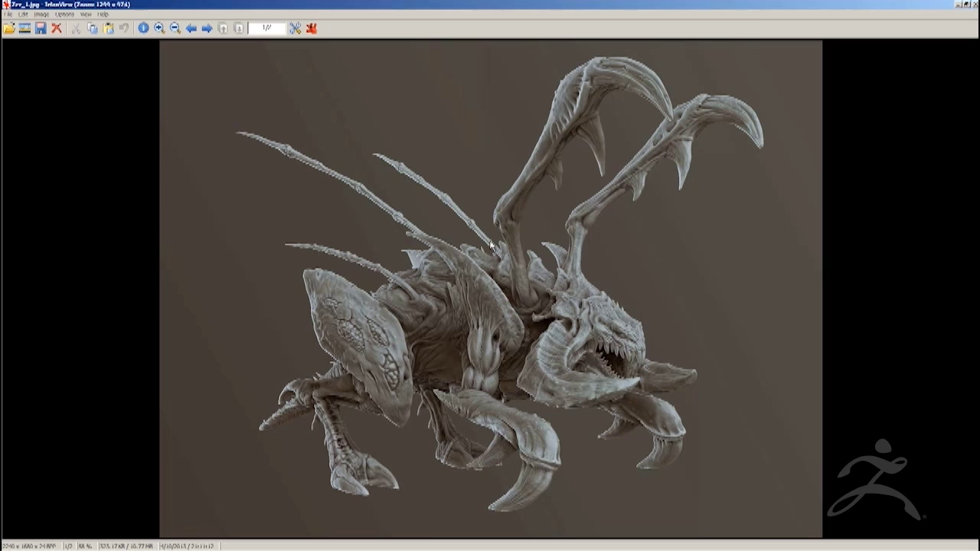
pyautogui.press('Right')
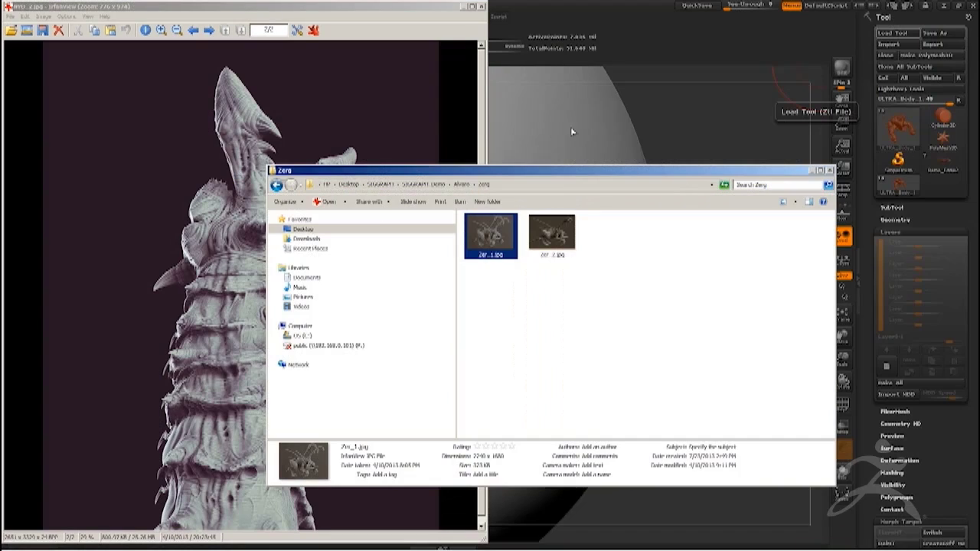
pyautogui.click(461, 185)
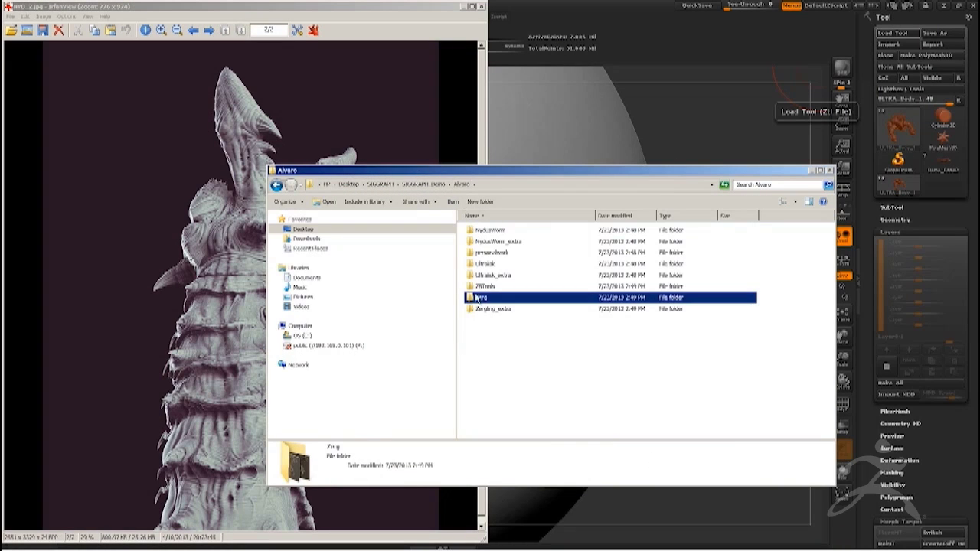
# View ULTRA.jpg, ULTRA1.jpg and Ultralisk_Zbrush.jpg from the Ultralisk folder, switching back and forth between the first two, and close the viewer.
pyautogui.doubleClick(486, 264)
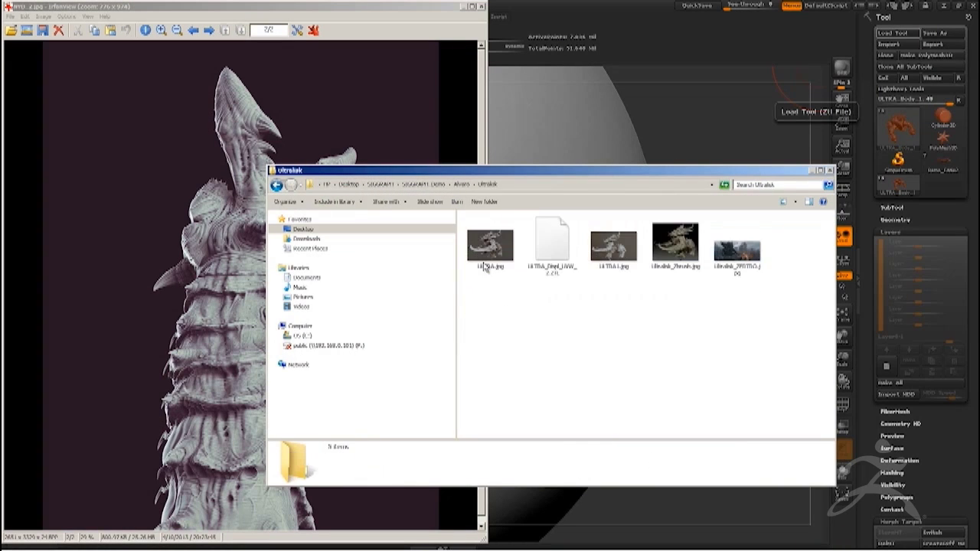
pyautogui.doubleClick(489, 246)
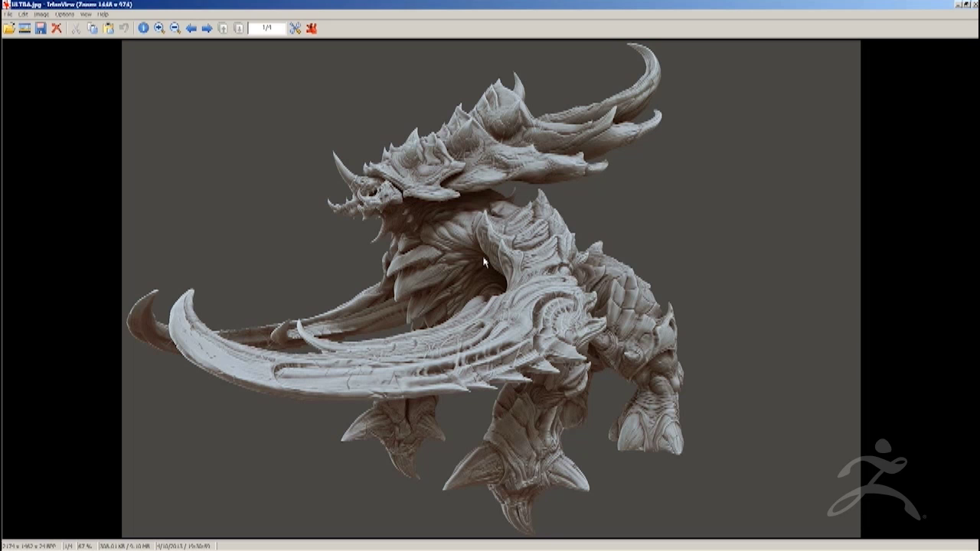
pyautogui.press('Right')
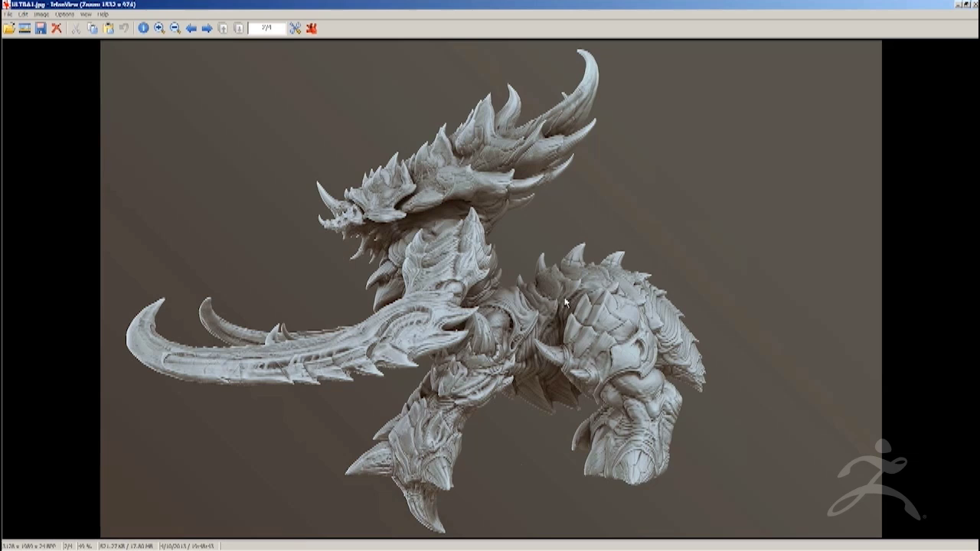
pyautogui.press('BackSpace')
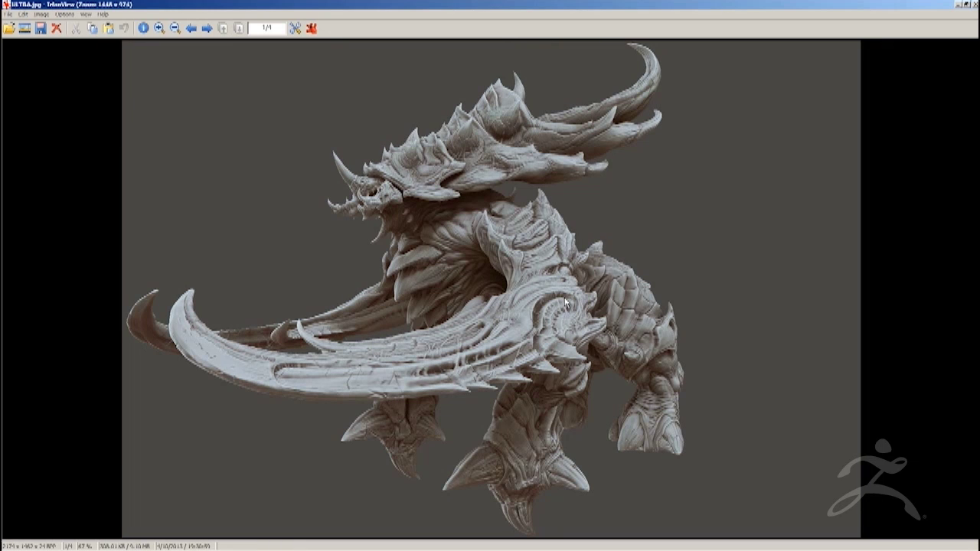
pyautogui.press('space')
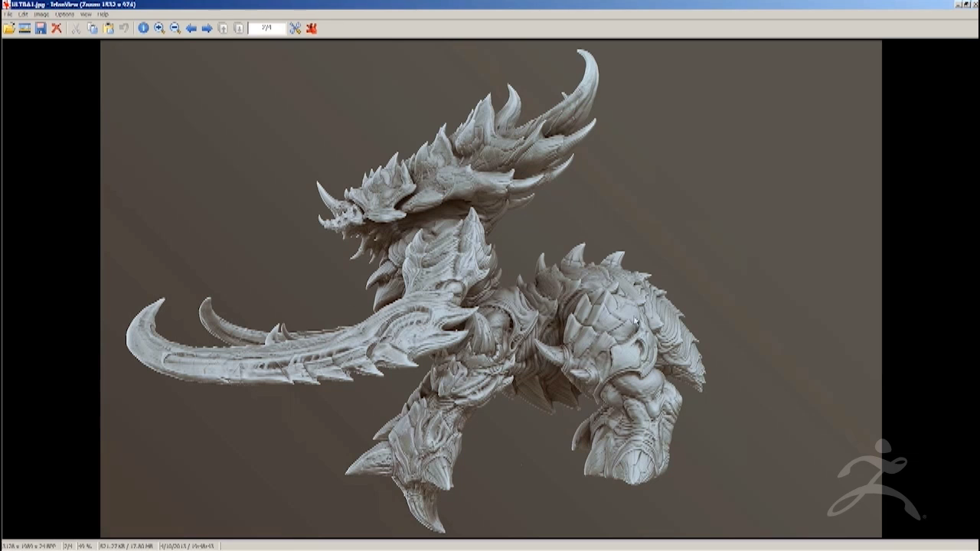
pyautogui.press('Right')
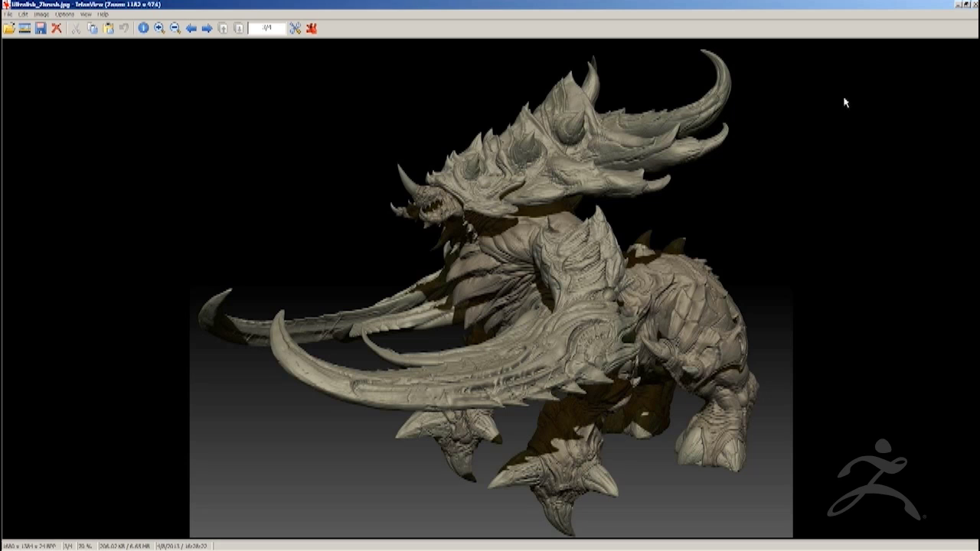
pyautogui.click(974, 5)
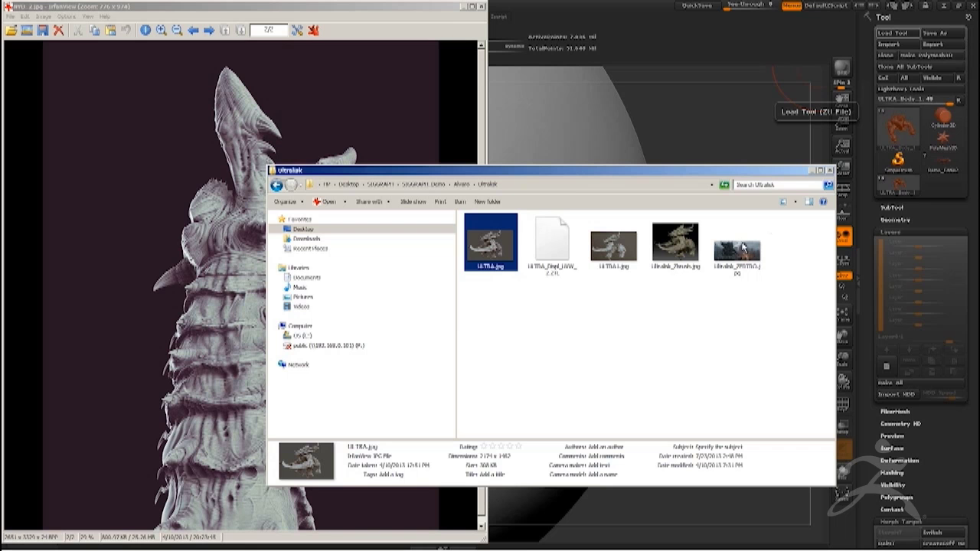
# View the Ultralisk battle scene image, close it, and return to the parent folder.
pyautogui.doubleClick(737, 244)
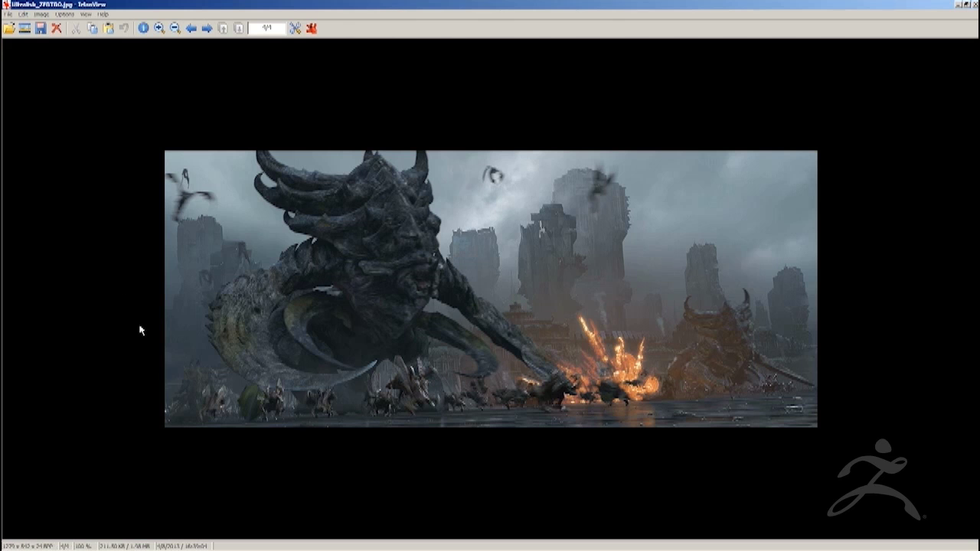
pyautogui.click(975, 4)
pyautogui.click(457, 185)
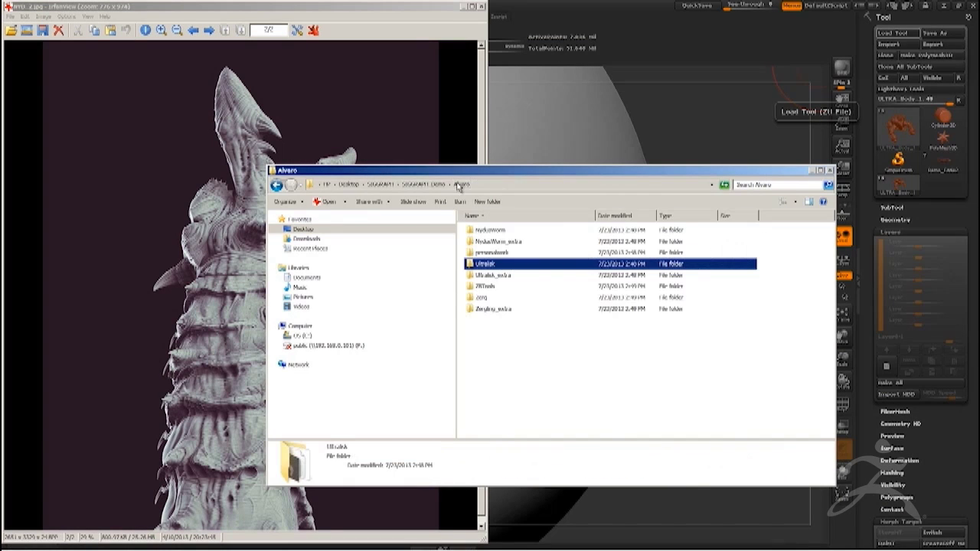
# View the concept and paint-over images in the Ultralisk_extra folder, from Claw_PaintOver_V10.jpg up to ultralisk_ortho_sideview.jpg.
pyautogui.doubleClick(492, 277)
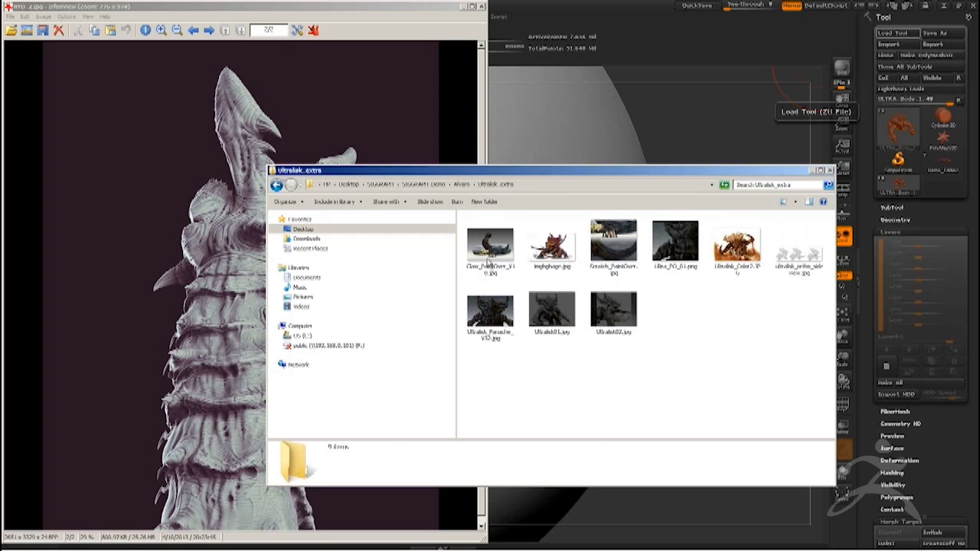
pyautogui.doubleClick(490, 261)
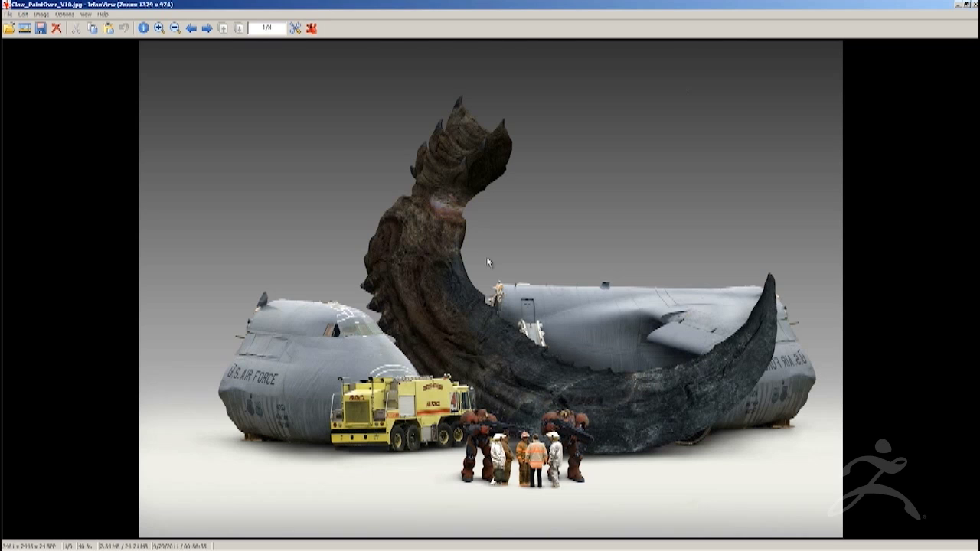
pyautogui.press('space')
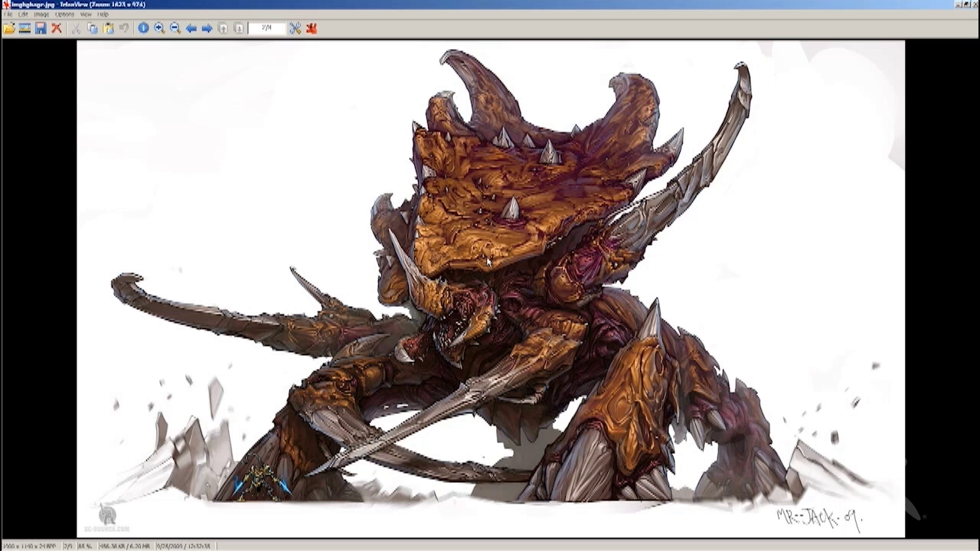
pyautogui.press('BackSpace')
pyautogui.press('Right')
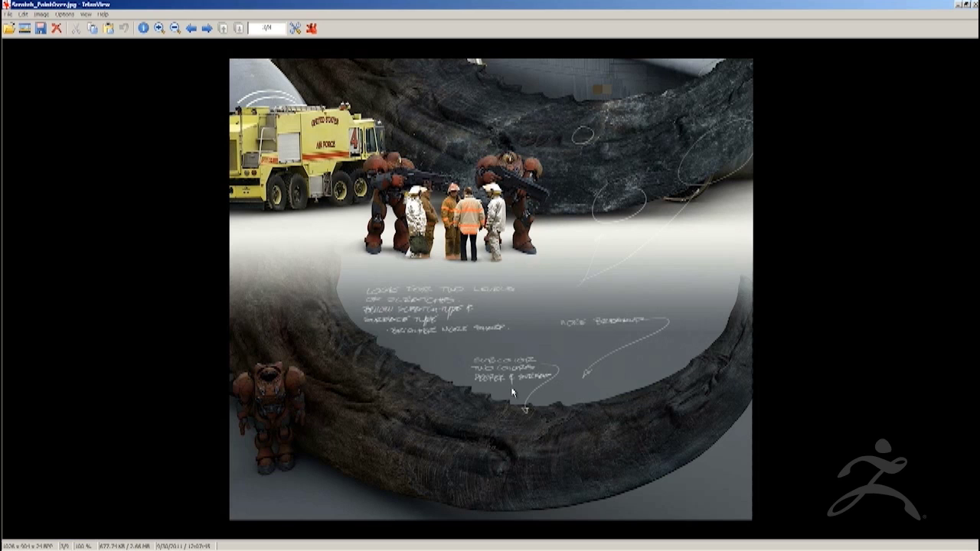
pyautogui.press('Right')
pyautogui.scroll(-1, 513, 392)
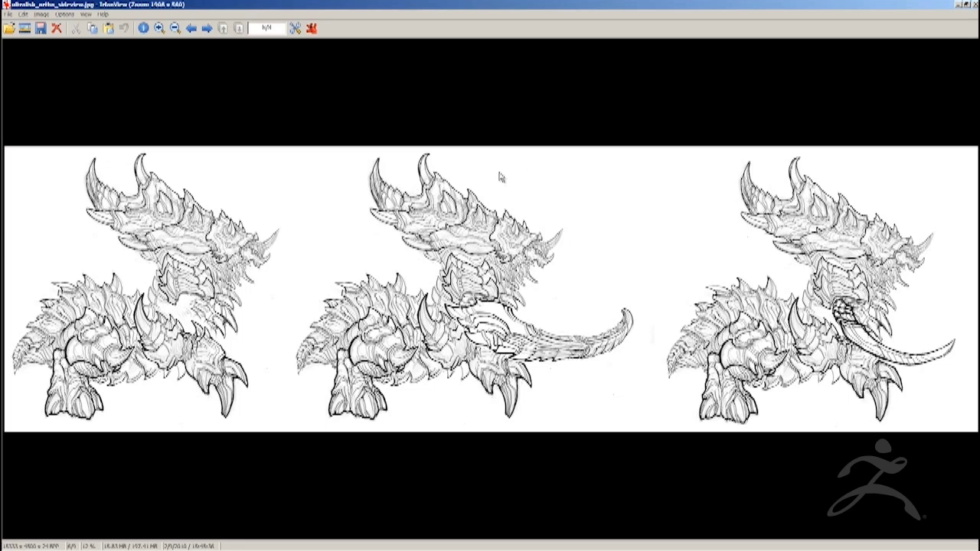
# Shrink the image viewer, bring the file browser forward, and put the full path of the Ultralisk_extra folder on the clipboard.
pyautogui.click(966, 5)
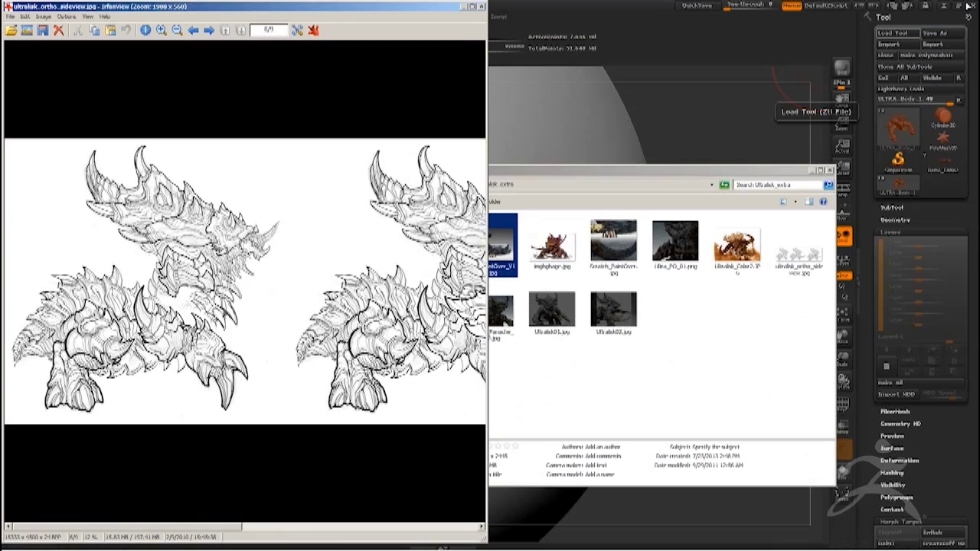
pyautogui.click(585, 173)
pyautogui.click(538, 189)
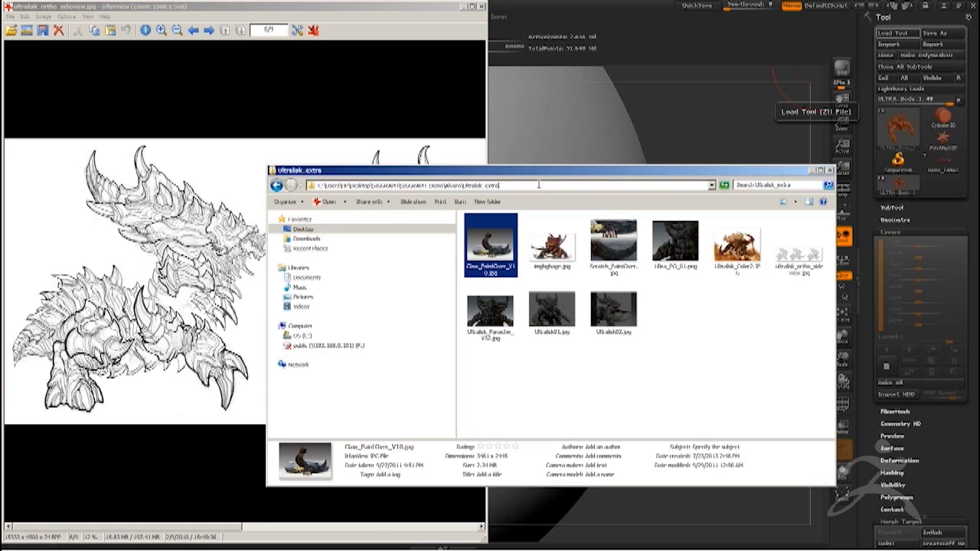
pyautogui.rightClick(538, 188)
pyautogui.click(498, 186)
pyautogui.click(497, 184)
pyautogui.click(499, 185)
pyautogui.doubleClick(499, 185)
pyautogui.click(498, 185)
pyautogui.doubleClick(498, 185)
pyautogui.click(498, 185)
pyautogui.doubleClick(499, 185)
pyautogui.moveTo(499, 184); pyautogui.dragTo(203, 177)
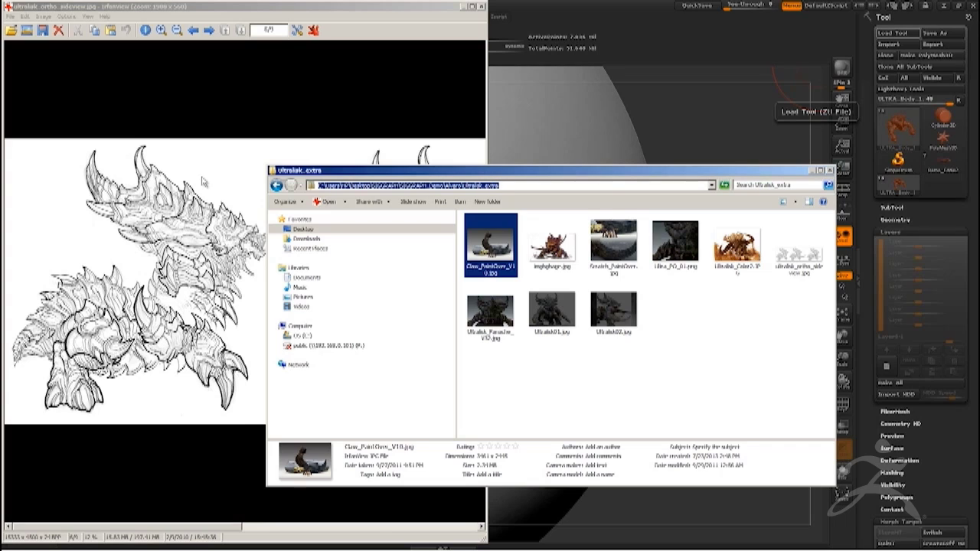
pyautogui.hotkey('ctrl', 'x')
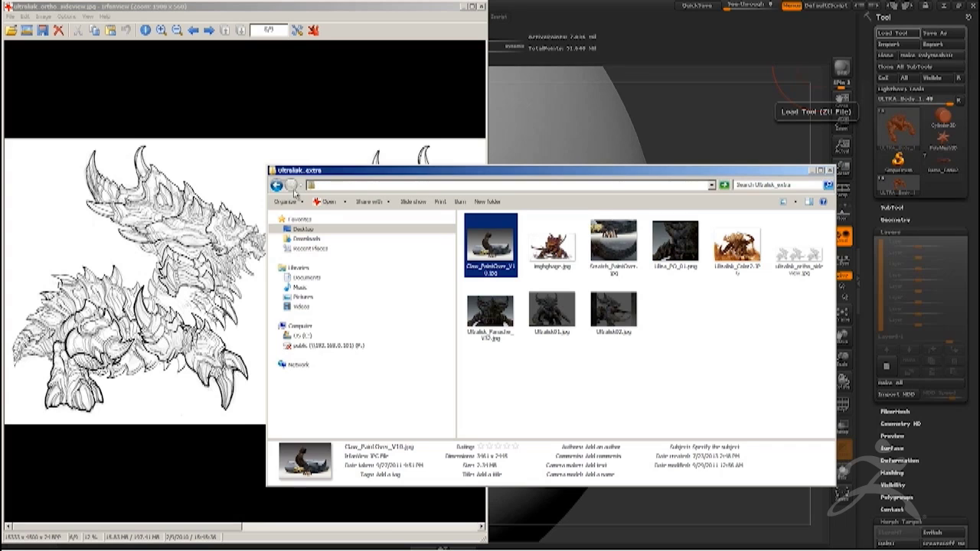
# Restore the file browser's address to the Ultralisk_extra folder and show the orthographic side view maximized in the image viewer.
pyautogui.click(277, 186)
pyautogui.click(292, 185)
pyautogui.click(531, 185)
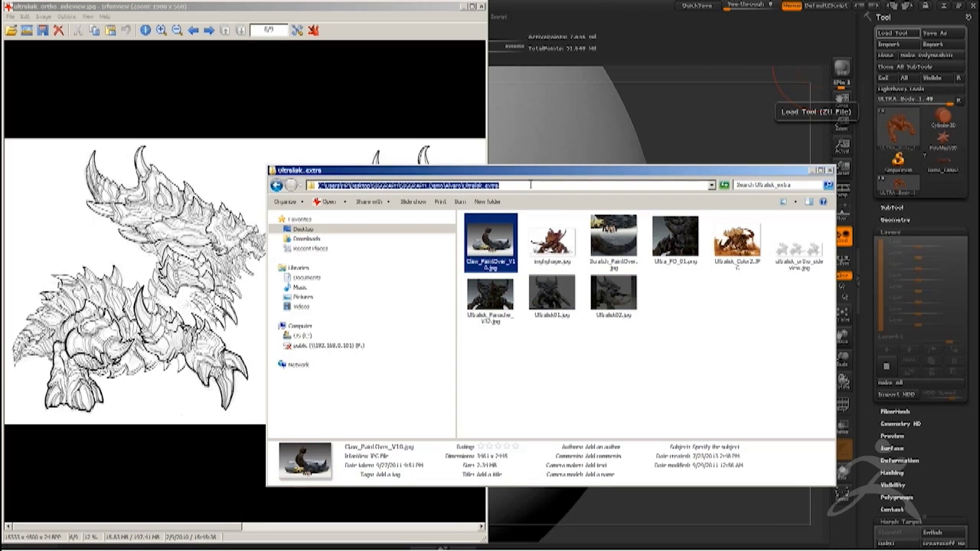
pyautogui.click(215, 119)
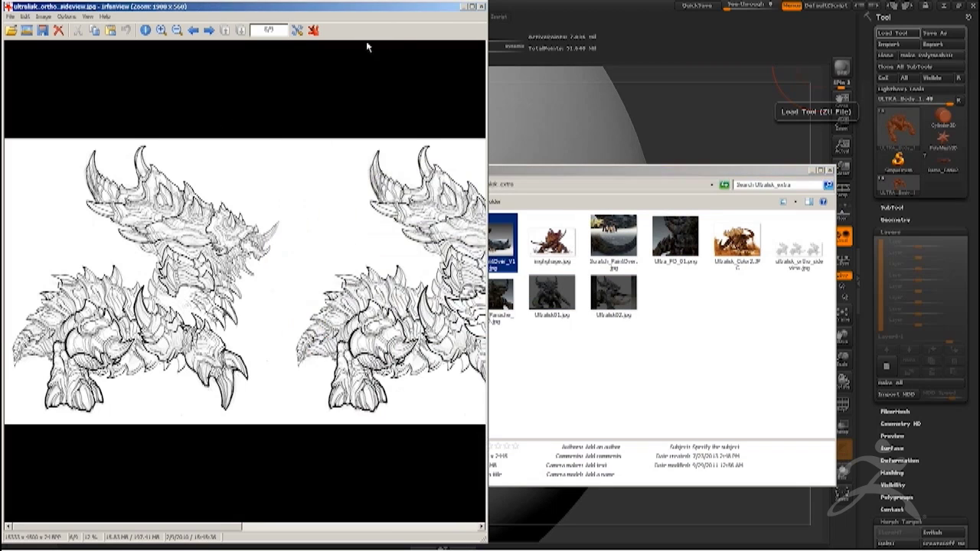
pyautogui.click(473, 6)
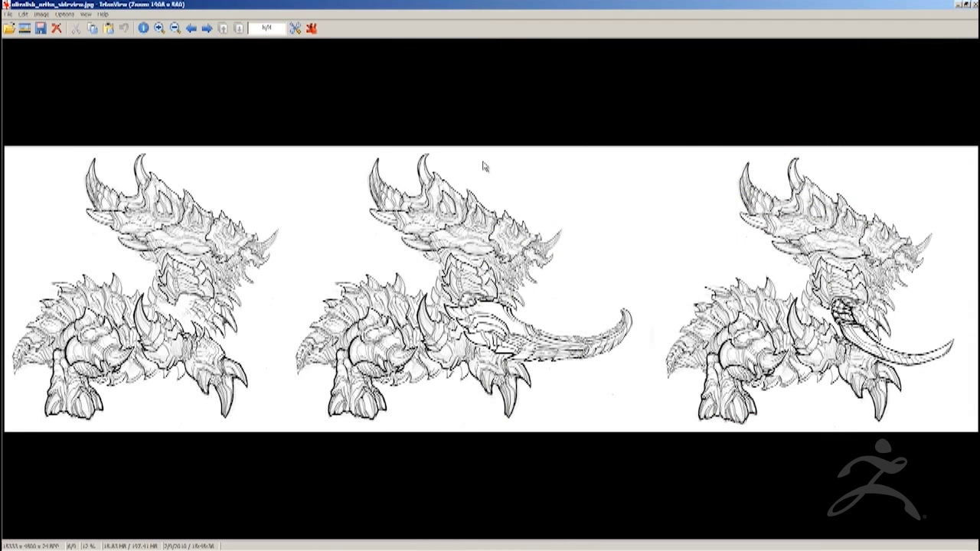
# Switch to ZBrush and import ultralisk_ortho_sideview.jpg from the Ultralisk_extra folder as a texture.
pyautogui.press('super')
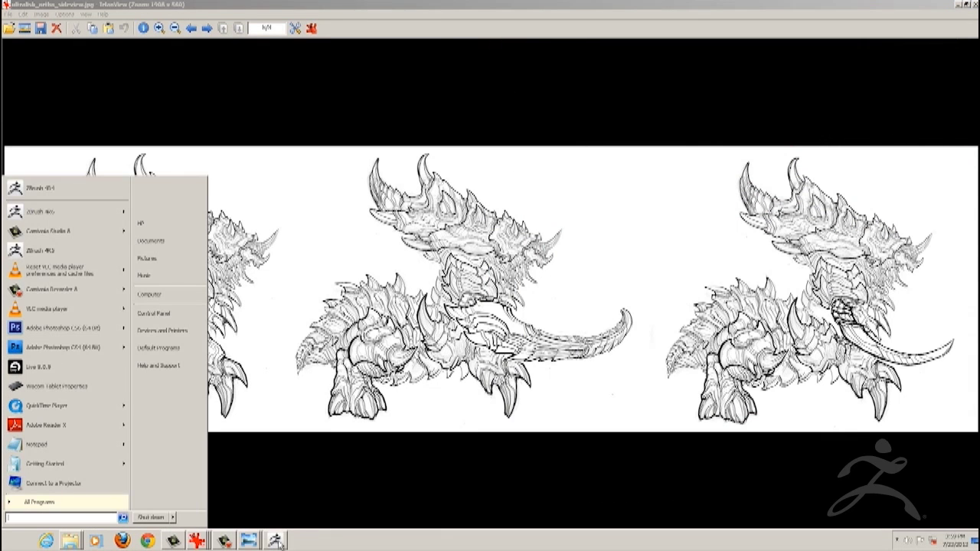
pyautogui.click(276, 542)
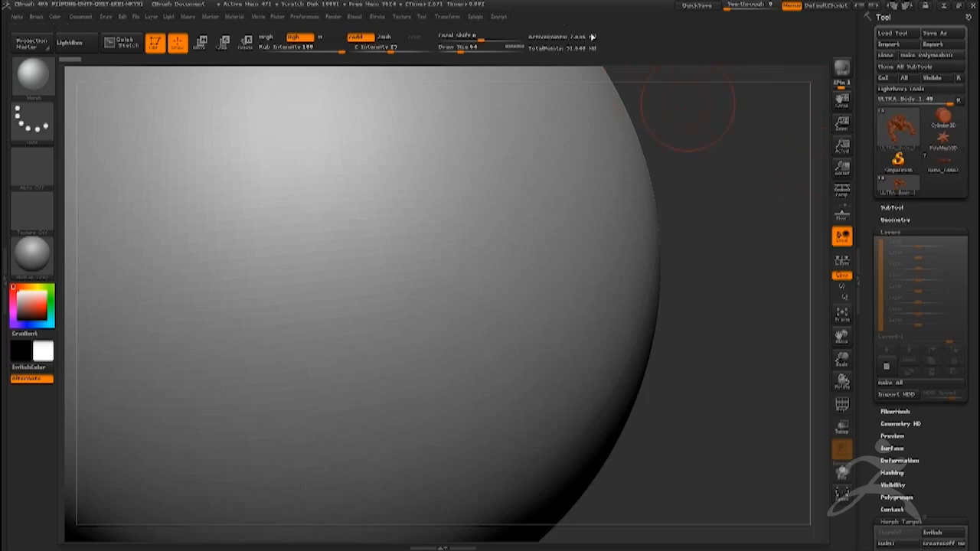
pyautogui.click(404, 17)
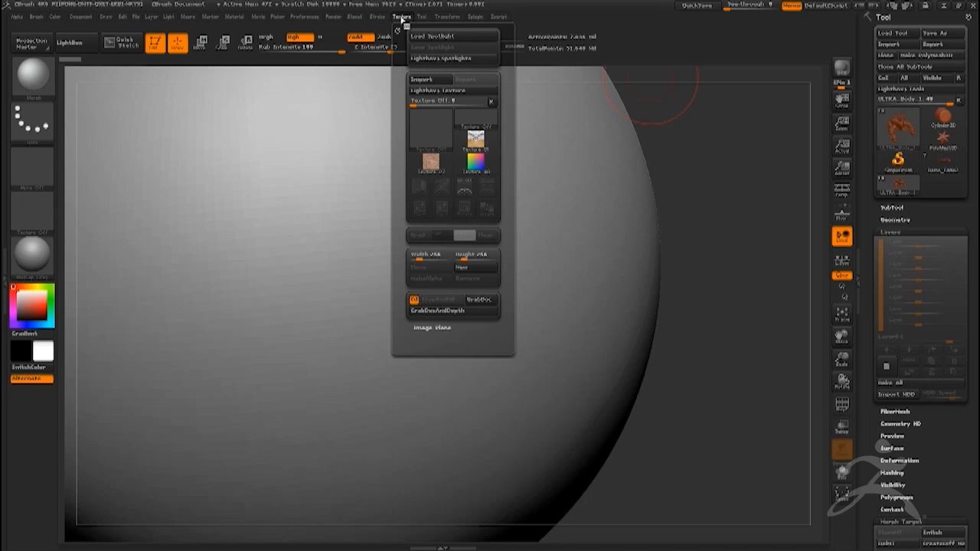
pyautogui.click(419, 84)
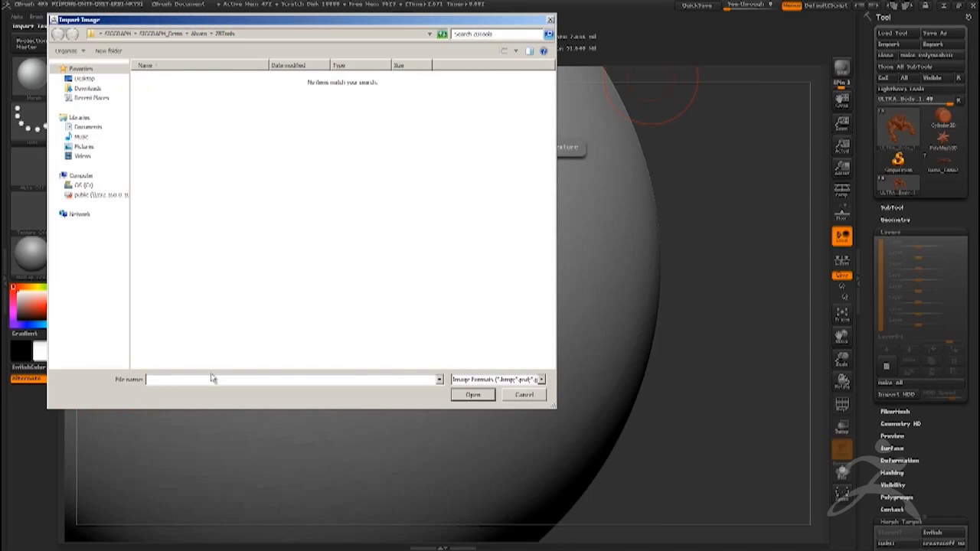
pyautogui.hotkey('ctrl', 'v')
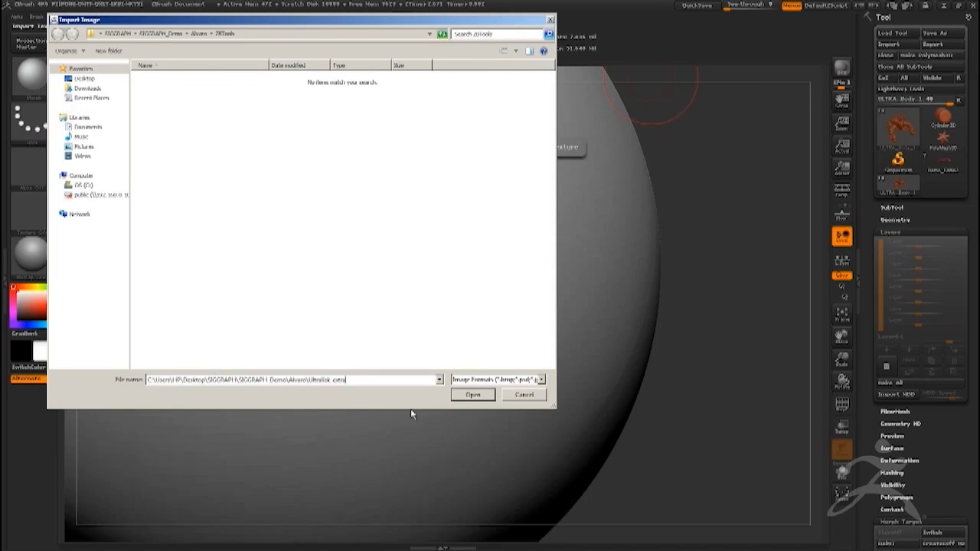
pyautogui.click(472, 394)
pyautogui.click(462, 112)
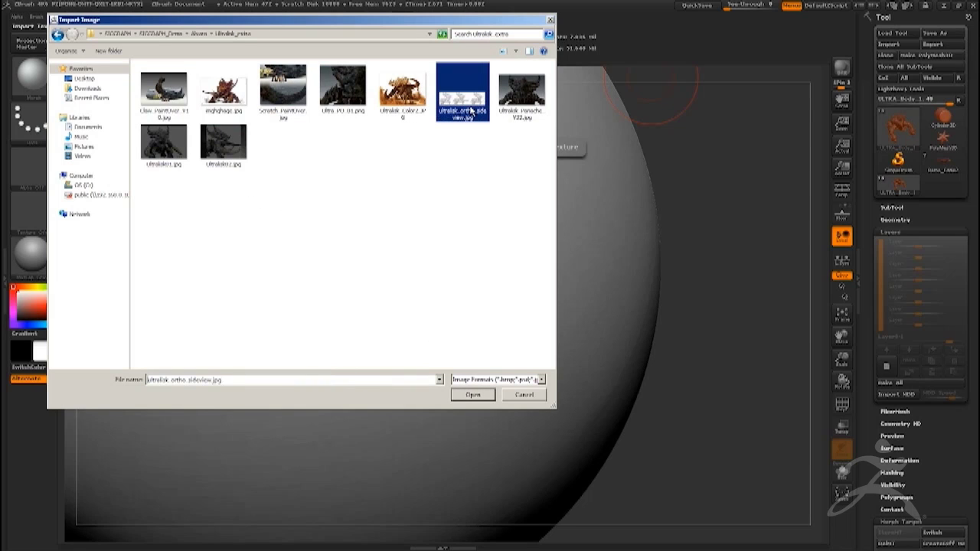
pyautogui.click(472, 395)
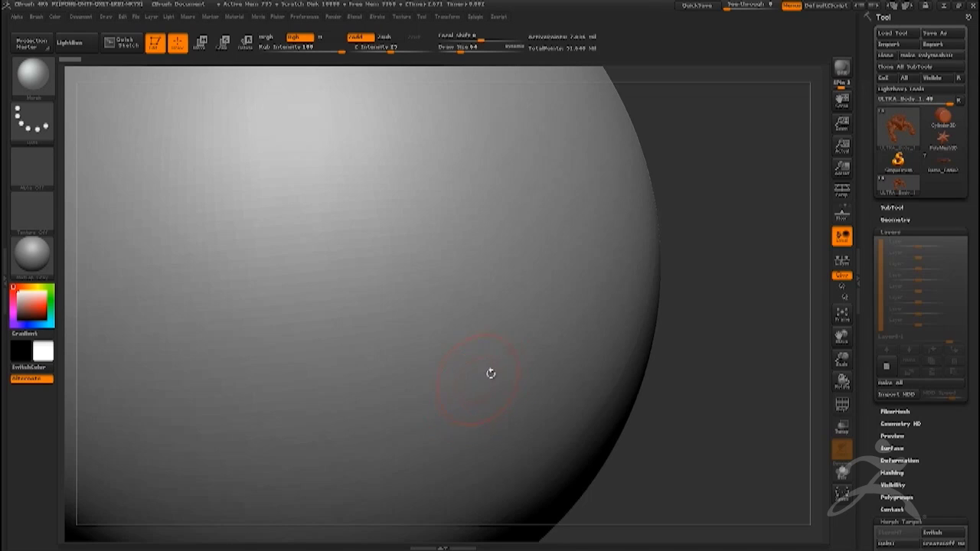
# Make a Plane3D primitive the active tool in place of the sphere and turn it to face the view, fully framed.
pyautogui.click(950, 120)
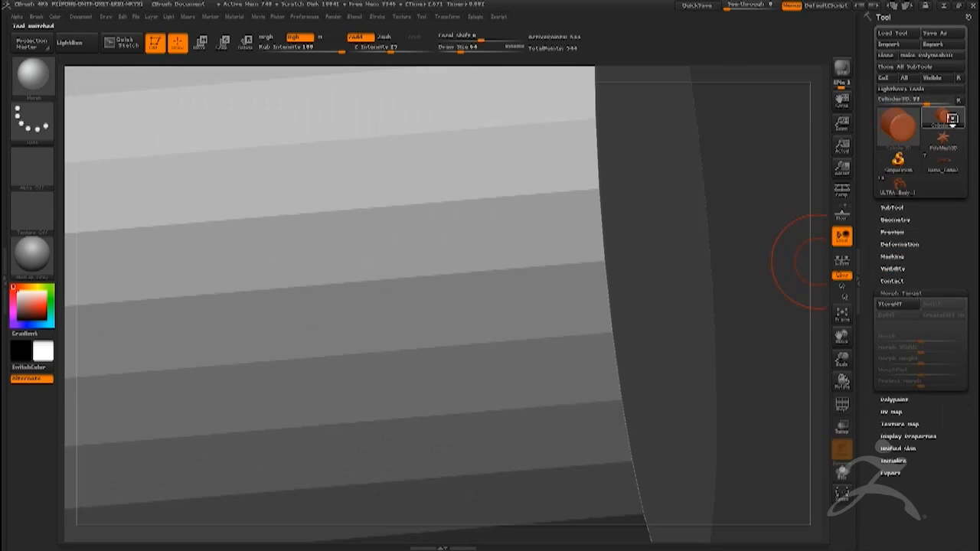
pyautogui.click(953, 121)
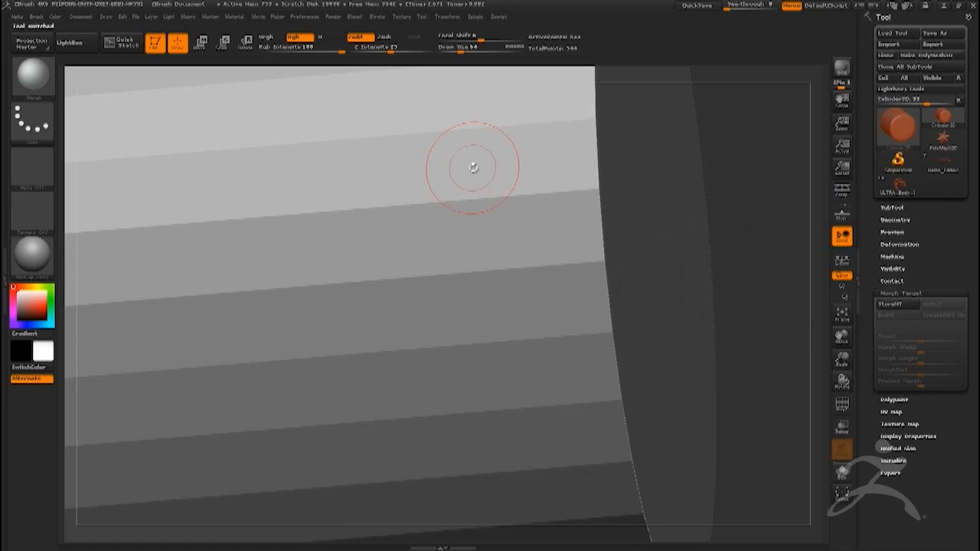
pyautogui.click(952, 121)
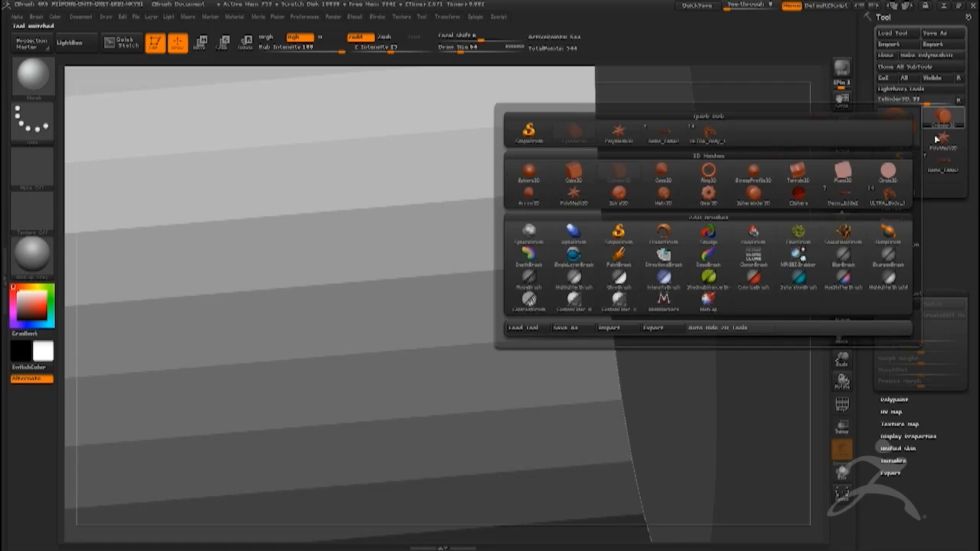
pyautogui.click(957, 122)
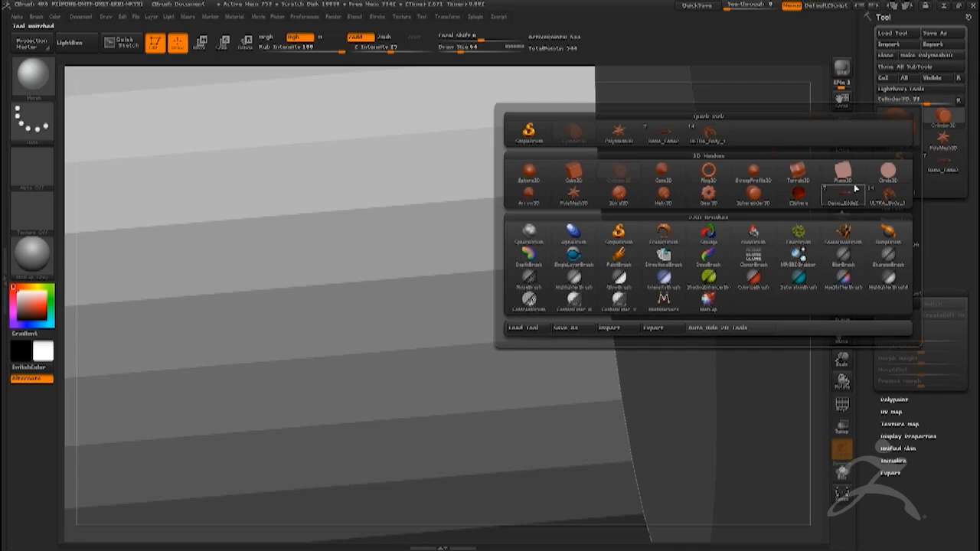
pyautogui.moveTo(828, 179)
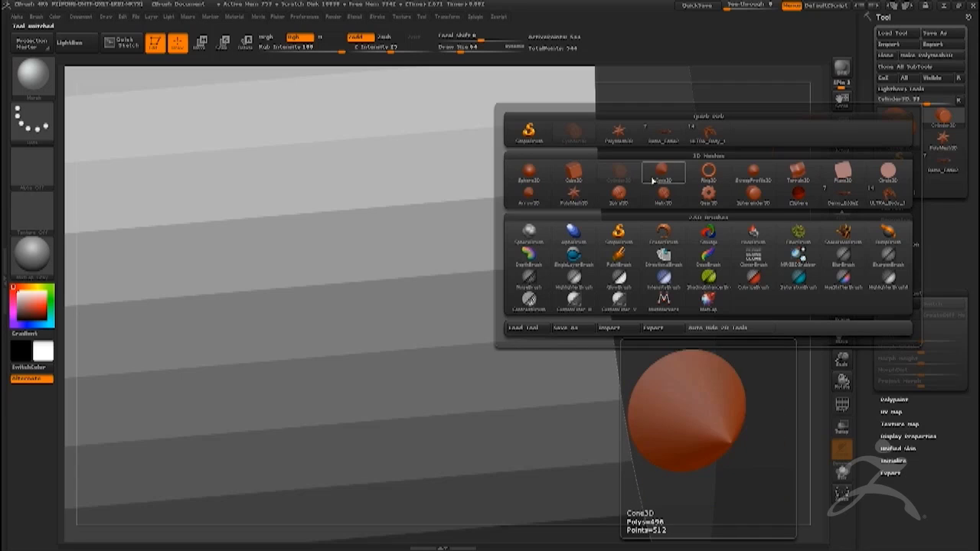
pyautogui.click(843, 176)
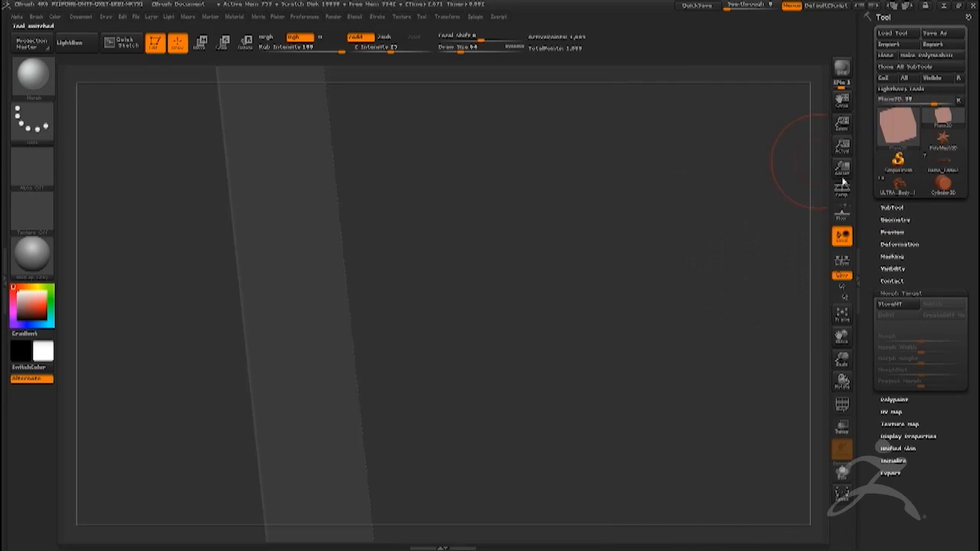
pyautogui.moveTo(486, 228); pyautogui.dragTo(445, 225)
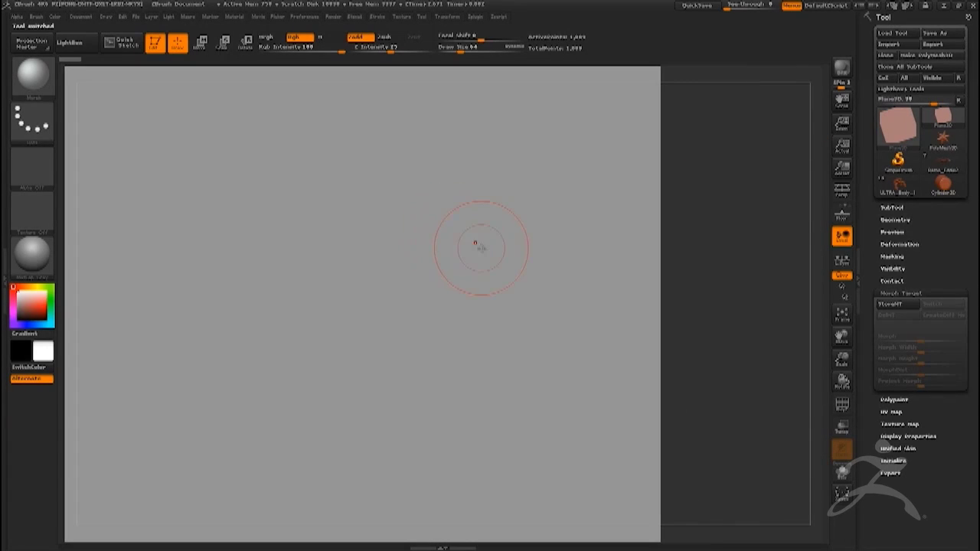
pyautogui.keyDown('ctrl'); pyautogui.moveTo(466, 289); pyautogui.dragTo(419, 306, button='right'); pyautogui.keyUp('ctrl')
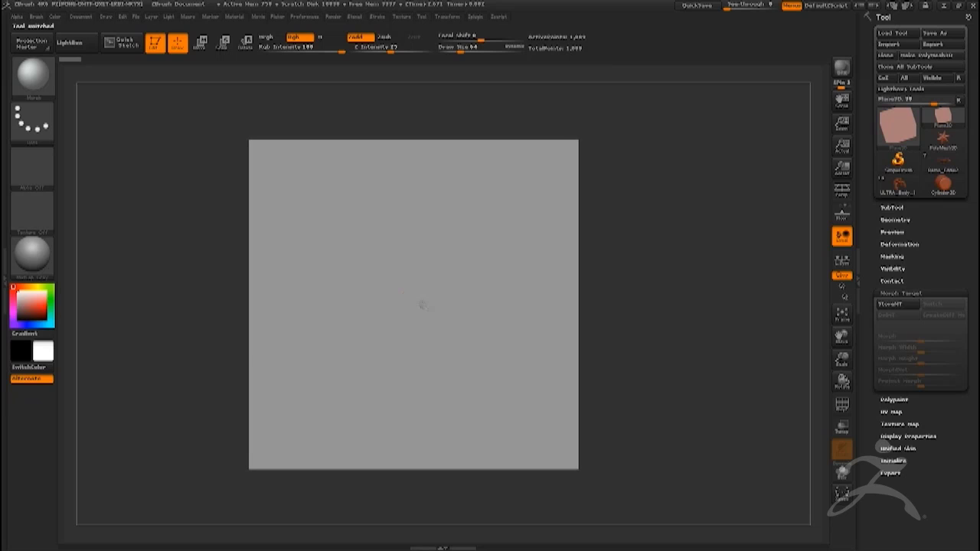
# Apply the imported ultralisk_ortho_sideview texture as the plane's texture map.
pyautogui.click(888, 413)
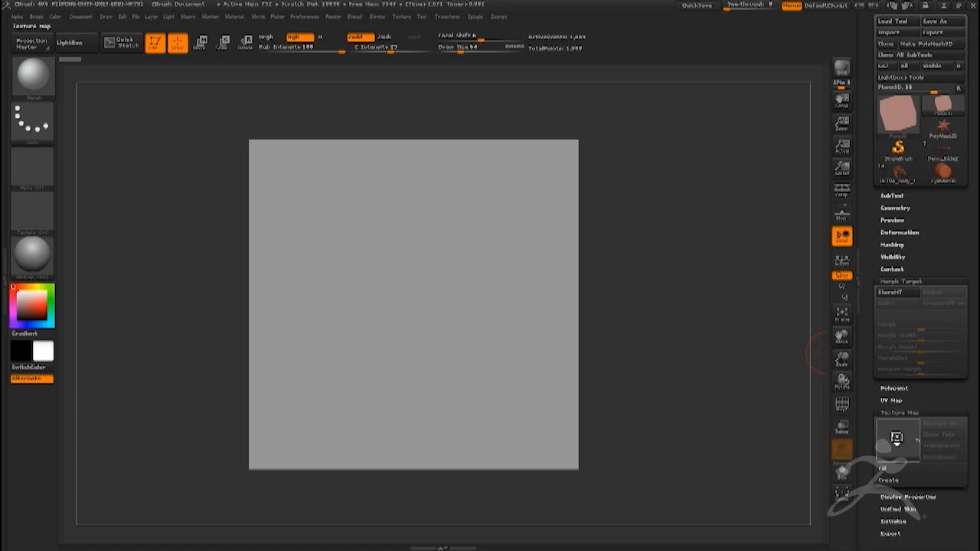
pyautogui.click(897, 438)
pyautogui.click(906, 458)
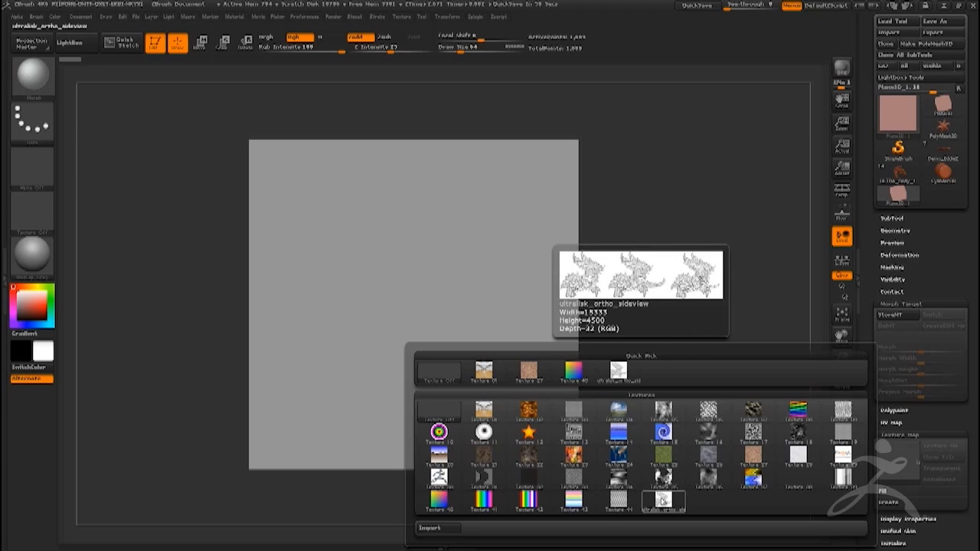
pyautogui.click(664, 502)
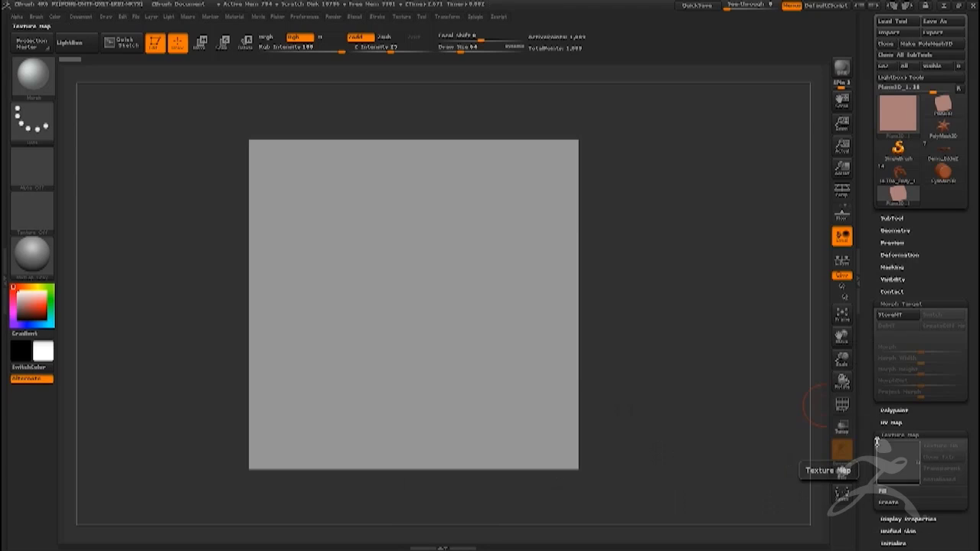
pyautogui.moveTo(876, 441); pyautogui.dragTo(878, 412)
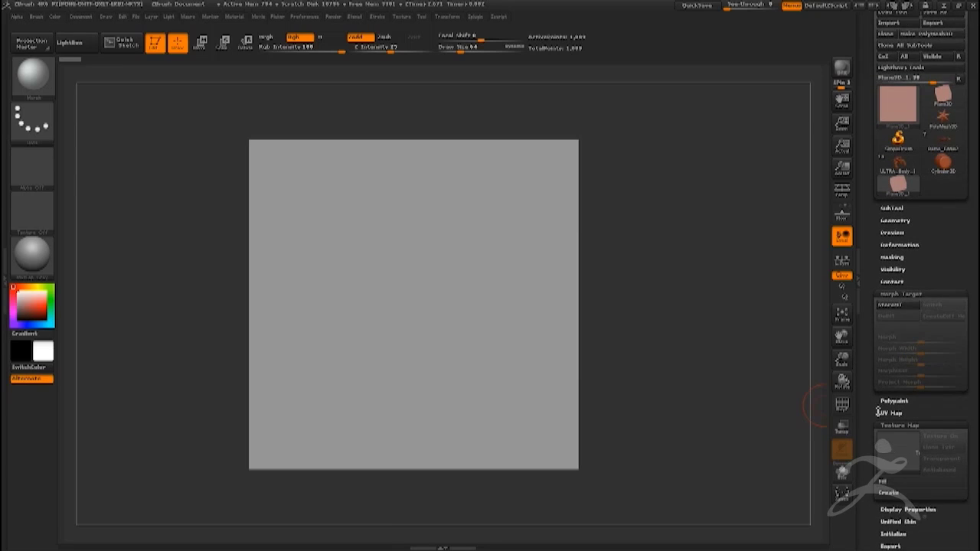
pyautogui.click(891, 427)
pyautogui.click(891, 427)
pyautogui.click(891, 440)
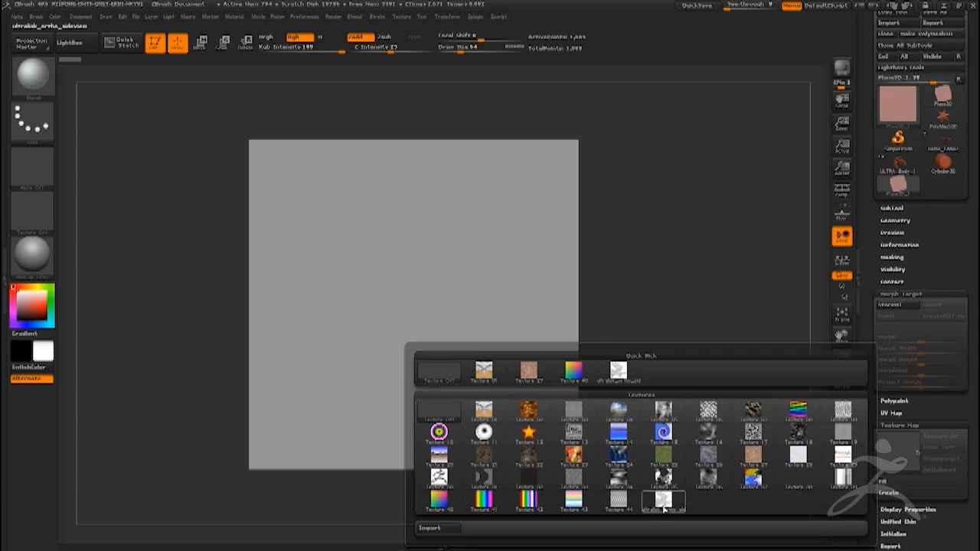
pyautogui.click(674, 511)
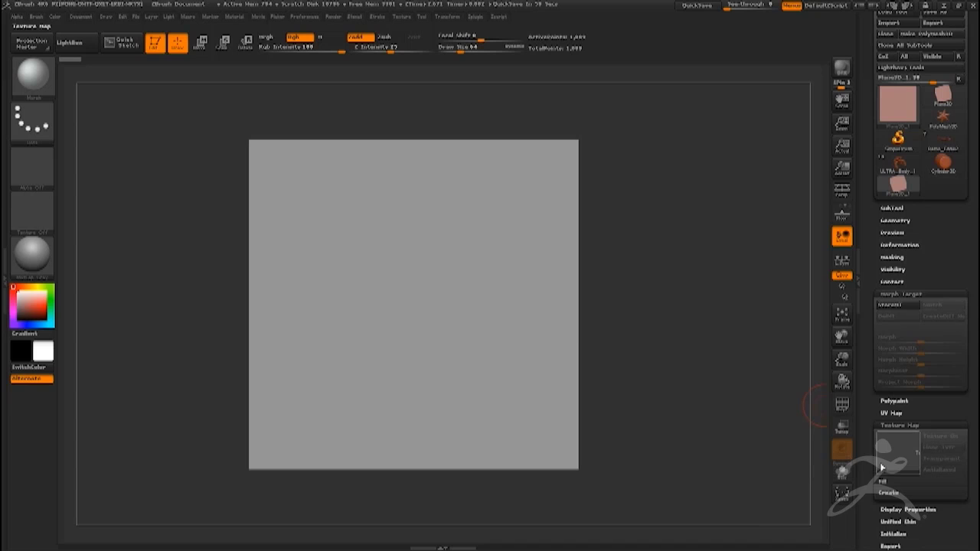
pyautogui.click(893, 454)
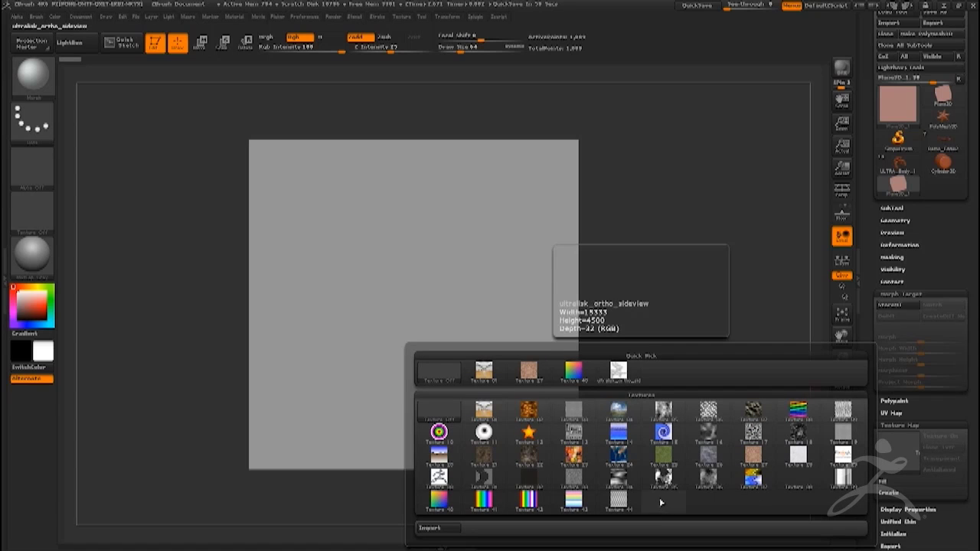
pyautogui.click(659, 498)
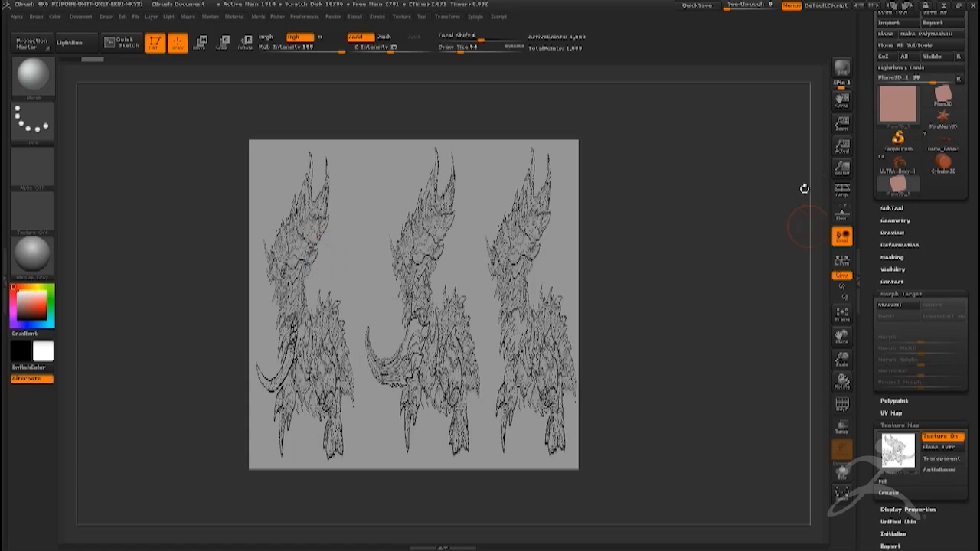
# Compare the stretched texture on the plane with the original side-view image behind the window, raising the See-through transparency.
pyautogui.click(959, 5)
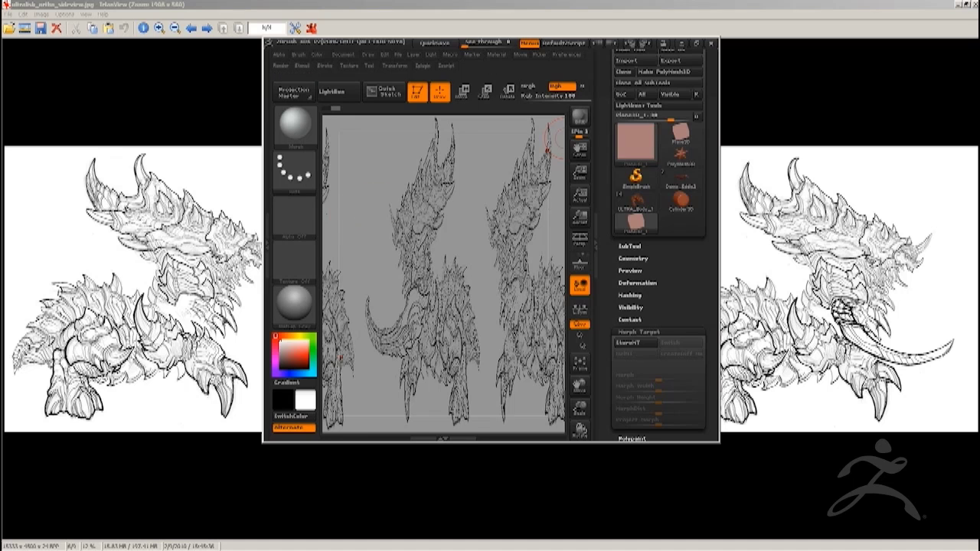
pyautogui.click(696, 44)
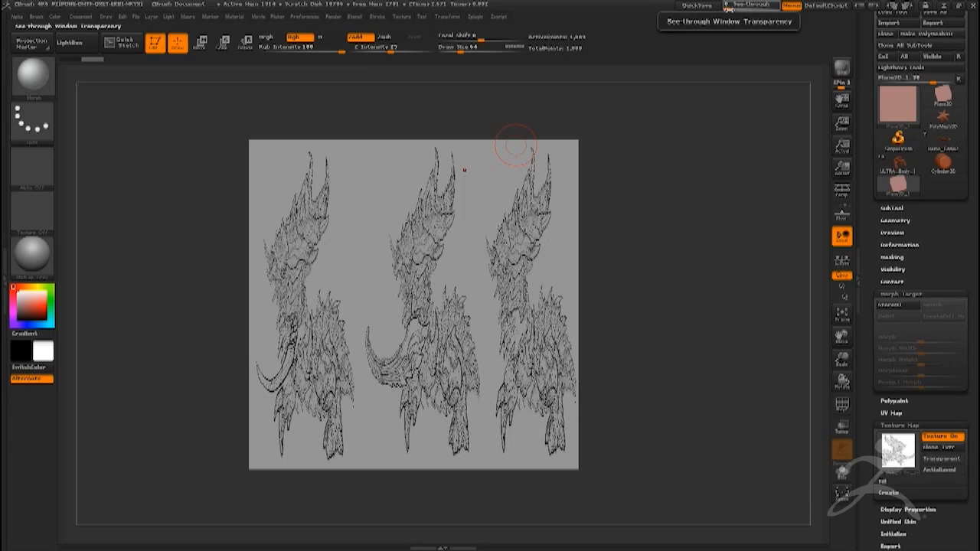
pyautogui.click(743, 9)
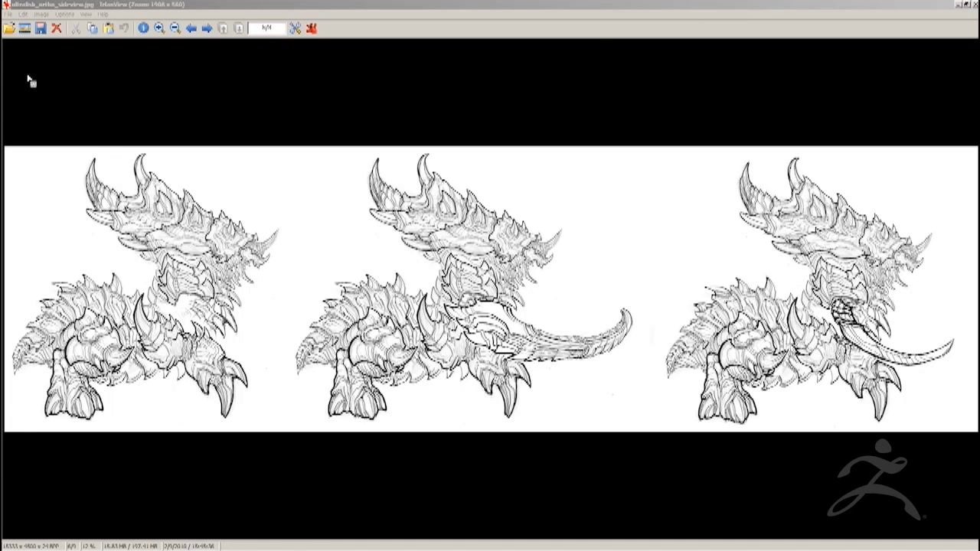
pyautogui.click(41, 133)
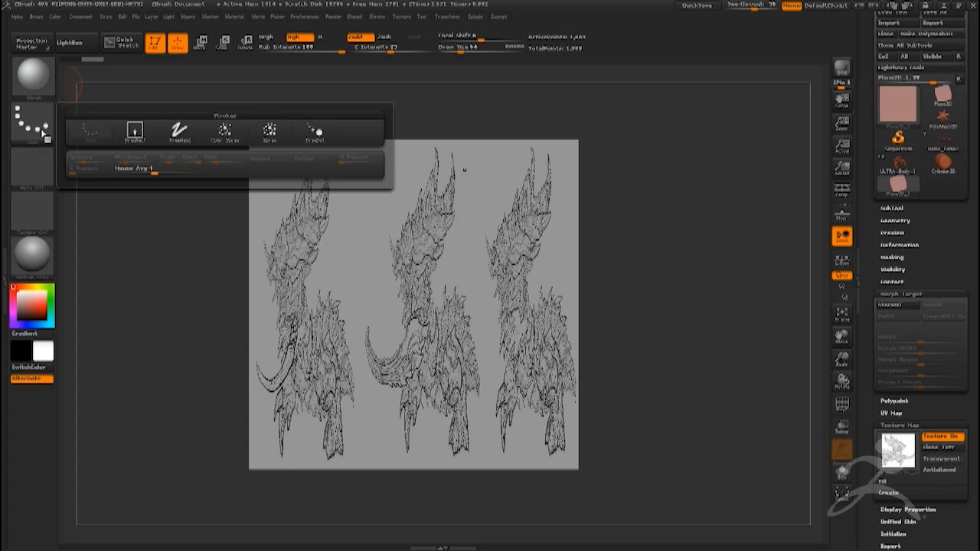
pyautogui.click(42, 131)
pyautogui.click(36, 127)
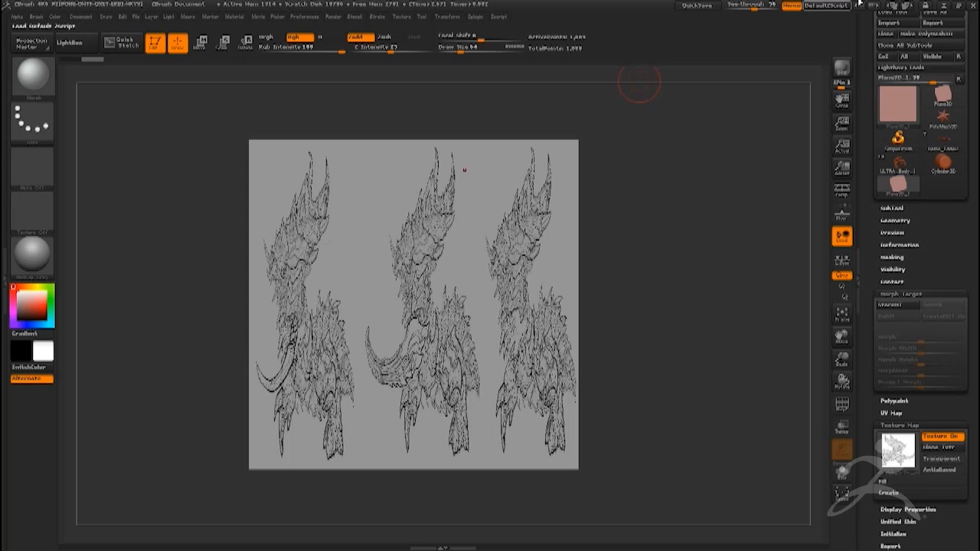
# Cycle through the user interface layouts to the one that has the row of sculpting brushes.
pyautogui.click(906, 7)
pyautogui.click(906, 7)
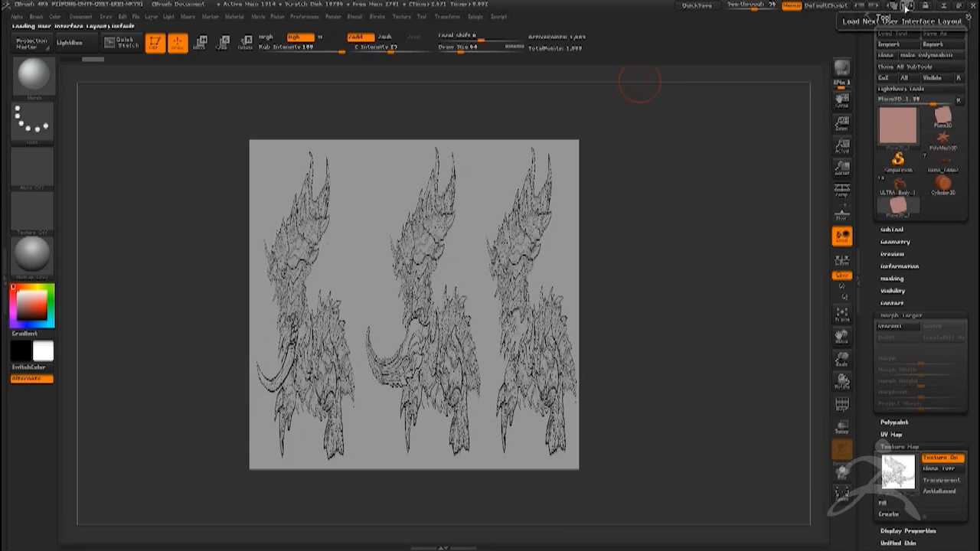
pyautogui.click(906, 7)
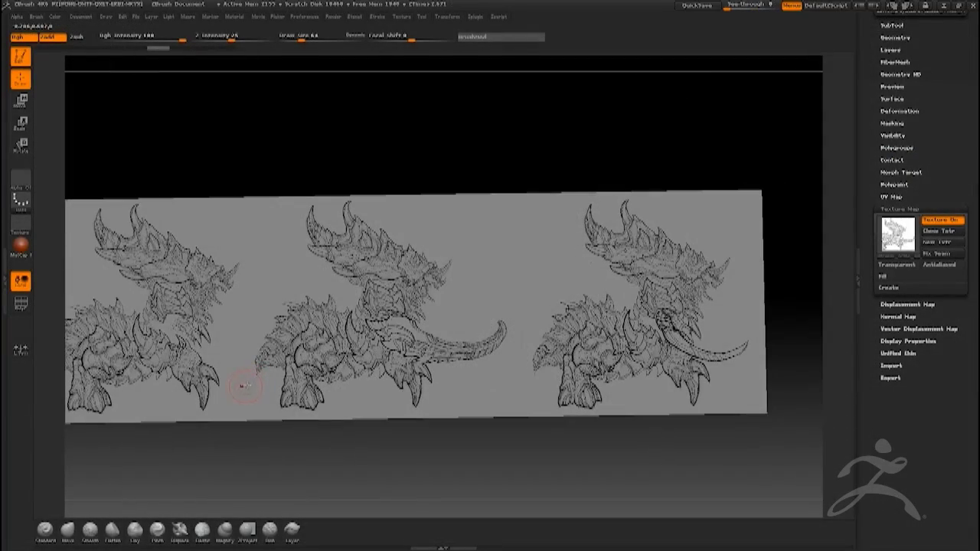
# Square up the wide textured plane on the middle Ultralisk, show its polygon wireframe, and set the draw size to 26.
pyautogui.moveTo(246, 387)
pyautogui.keyDown('shift'); pyautogui.mouseDown(button='right')
pyautogui.moveTo(241, 404)
pyautogui.moveTo(243, 372)
pyautogui.mouseUp(button='right'); pyautogui.keyUp('shift')
pyautogui.keyDown('alt'); pyautogui.moveTo(421, 341); pyautogui.dragTo(305, 354, button='right'); pyautogui.keyUp('alt')
pyautogui.click(29, 307)
pyautogui.keyDown('ctrl'); pyautogui.moveTo(285, 368); pyautogui.dragTo(273, 297, button='right'); pyautogui.keyUp('ctrl')
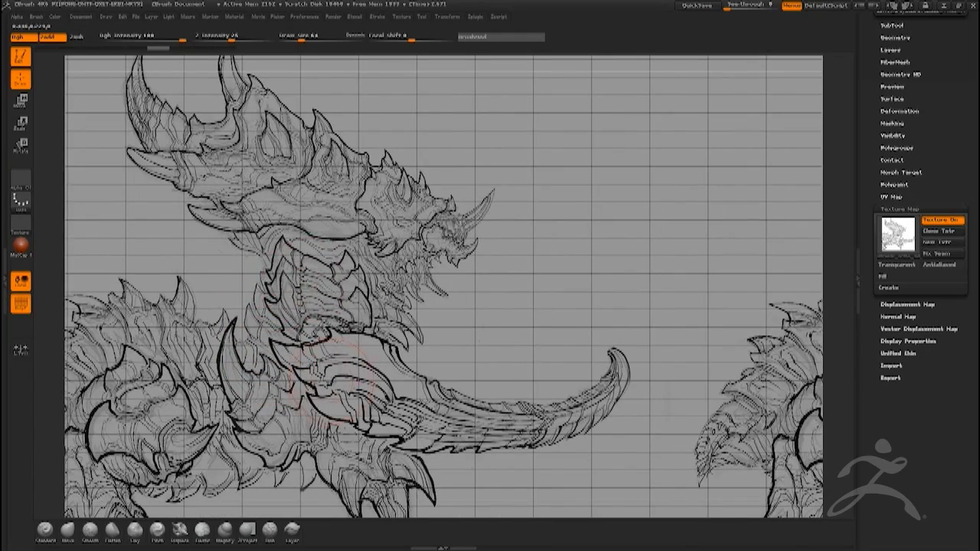
pyautogui.press('space')
pyautogui.moveTo(309, 342); pyautogui.dragTo(301, 341)
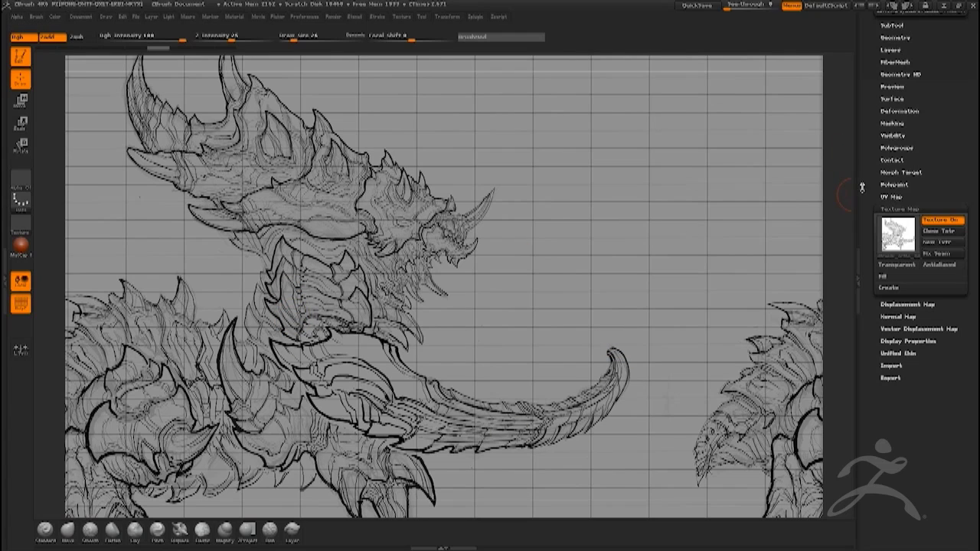
# Divide the reference plane's geometry twice, deleting the lower subdivision level after the first division.
pyautogui.scroll(5, 889, 264)
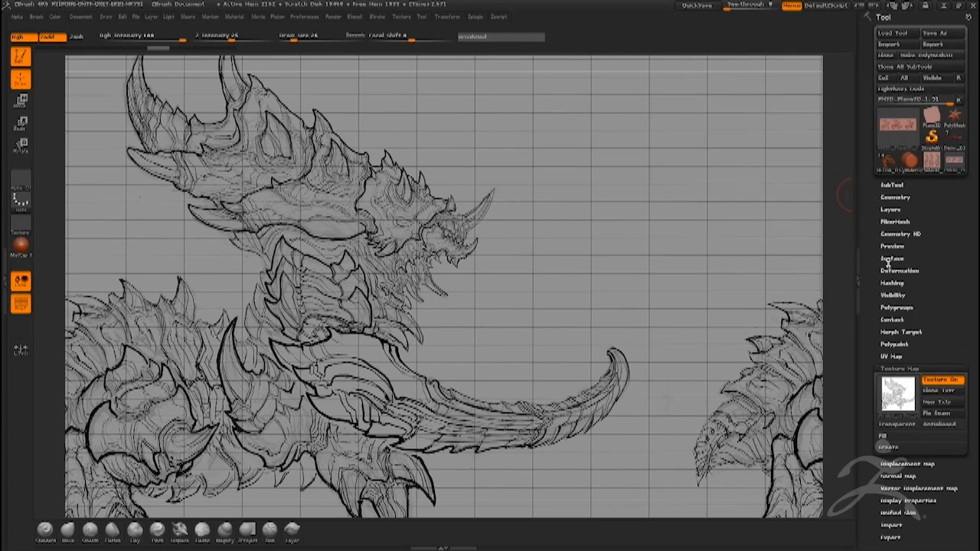
pyautogui.click(896, 197)
pyautogui.click(898, 283)
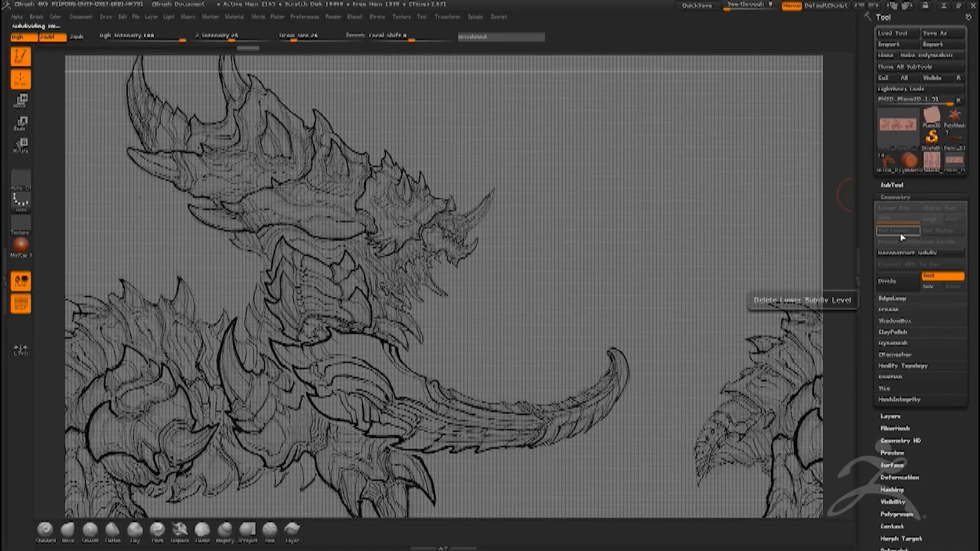
pyautogui.click(902, 234)
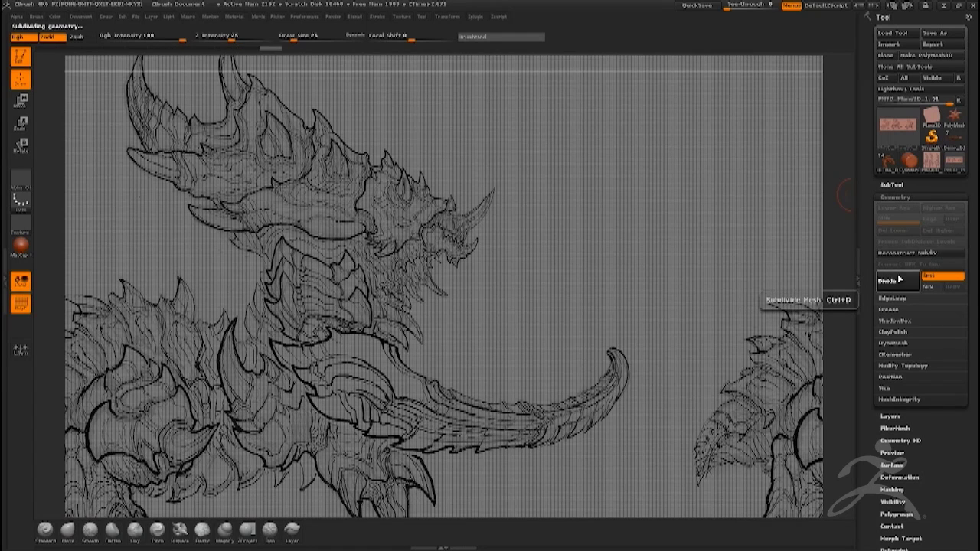
pyautogui.click(899, 280)
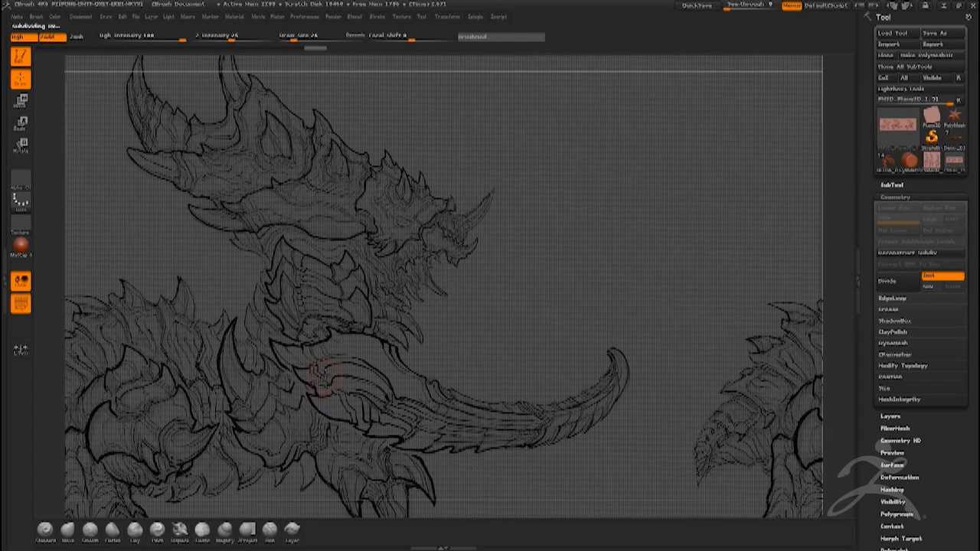
# Hide the polygon wireframe and set the draw size to 15 at the middle Ultralisk's neck.
pyautogui.keyDown('alt'); pyautogui.moveTo(327, 349); pyautogui.dragTo(143, 296, button='right'); pyautogui.keyUp('alt')
pyautogui.click(27, 308)
pyautogui.moveTo(357, 313)
pyautogui.keyDown('alt'); pyautogui.mouseDown(button='right')
pyautogui.moveTo(331, 361)
pyautogui.moveTo(297, 378)
pyautogui.mouseUp(button='right'); pyautogui.keyUp('alt')
pyautogui.press('space')
pyautogui.moveTo(295, 378); pyautogui.dragTo(290, 379)
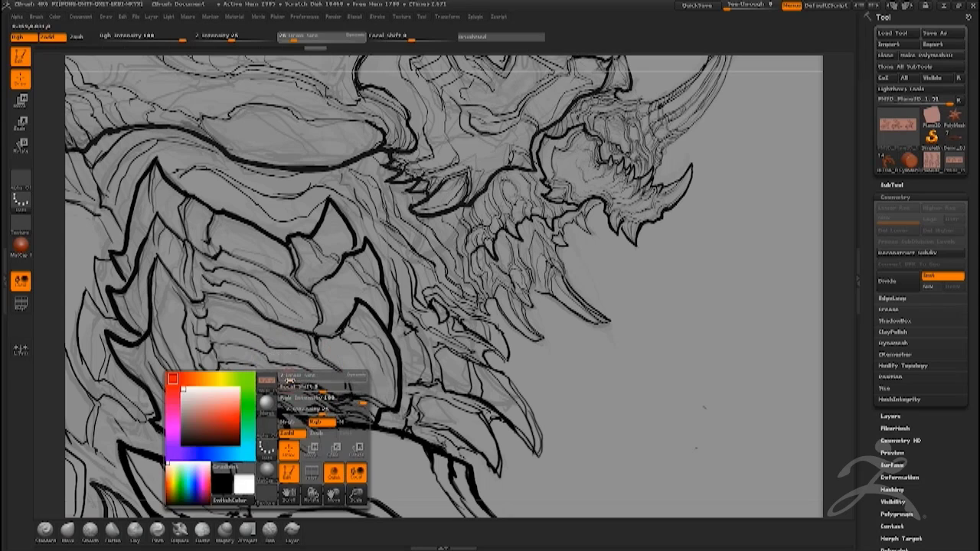
pyautogui.keyDown('alt'); pyautogui.moveTo(309, 376); pyautogui.dragTo(297, 397, button='right'); pyautogui.keyUp('alt')
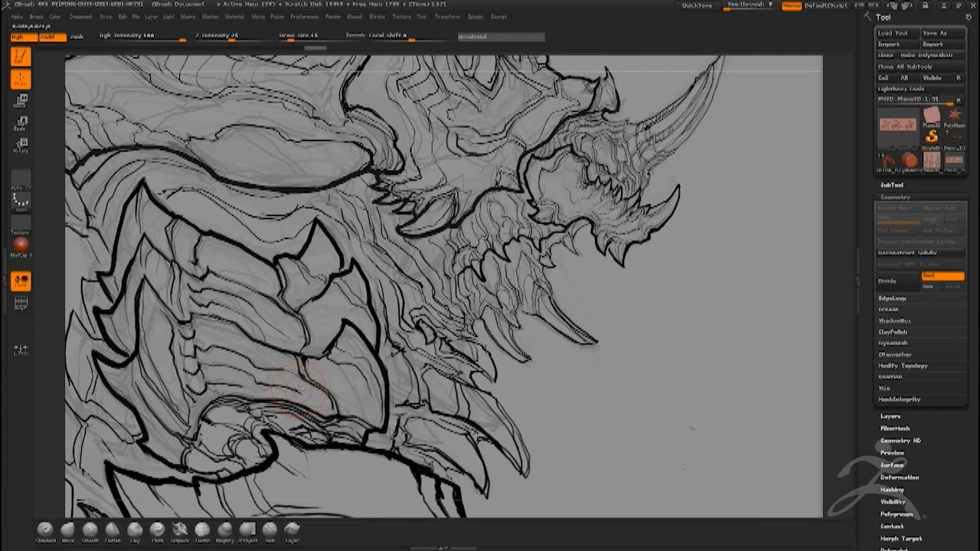
# Paint a mask over the plated neck area of the middle Ultralisk drawing.
pyautogui.moveTo(310, 377)
pyautogui.keyDown('ctrl'); pyautogui.mouseDown()
pyautogui.moveTo(318, 371)
pyautogui.moveTo(336, 390)
pyautogui.moveTo(330, 328)
pyautogui.moveTo(368, 405)
pyautogui.moveTo(343, 450)
pyautogui.mouseUp(); pyautogui.keyUp('ctrl')
pyautogui.moveTo(333, 414)
pyautogui.mouseDown()
pyautogui.moveTo(360, 321)
pyautogui.moveTo(348, 284)
pyautogui.moveTo(318, 291)
pyautogui.moveTo(321, 237)
pyautogui.moveTo(321, 262)
pyautogui.moveTo(284, 291)
pyautogui.moveTo(285, 264)
pyautogui.moveTo(262, 287)
pyautogui.moveTo(161, 245)
pyautogui.moveTo(149, 215)
pyautogui.moveTo(138, 268)
pyautogui.moveTo(157, 307)
pyautogui.moveTo(268, 326)
pyautogui.moveTo(268, 422)
pyautogui.mouseUp()
pyautogui.moveTo(230, 383)
pyautogui.mouseDown()
pyautogui.moveTo(184, 467)
pyautogui.moveTo(145, 429)
pyautogui.moveTo(138, 383)
pyautogui.moveTo(149, 379)
pyautogui.moveTo(114, 329)
pyautogui.moveTo(107, 283)
pyautogui.moveTo(195, 346)
pyautogui.moveTo(188, 366)
pyautogui.moveTo(284, 483)
pyautogui.moveTo(321, 471)
pyautogui.moveTo(247, 425)
pyautogui.mouseUp()
# Mask the middle Ultralisk's curved tusk from its base to the hooked tip, and frame the result beside the neighbouring drawing.
pyautogui.moveTo(279, 492)
pyautogui.keyDown('alt'); pyautogui.mouseDown(button='right')
pyautogui.moveTo(234, 349)
pyautogui.moveTo(265, 318)
pyautogui.mouseUp(button='right'); pyautogui.keyUp('alt')
pyautogui.moveTo(264, 318)
pyautogui.mouseDown()
pyautogui.moveTo(207, 329)
pyautogui.moveTo(131, 322)
pyautogui.moveTo(115, 295)
pyautogui.moveTo(165, 375)
pyautogui.moveTo(229, 383)
pyautogui.moveTo(268, 428)
pyautogui.moveTo(329, 344)
pyautogui.moveTo(398, 307)
pyautogui.moveTo(459, 371)
pyautogui.moveTo(566, 436)
pyautogui.moveTo(759, 502)
pyautogui.moveTo(245, 460)
pyautogui.moveTo(414, 383)
pyautogui.moveTo(552, 463)
pyautogui.moveTo(391, 429)
pyautogui.moveTo(498, 472)
pyautogui.moveTo(295, 463)
pyautogui.moveTo(191, 406)
pyautogui.moveTo(231, 468)
pyautogui.moveTo(214, 445)
pyautogui.moveTo(406, 345)
pyautogui.moveTo(441, 389)
pyautogui.mouseUp()
pyautogui.keyDown('alt'); pyautogui.moveTo(353, 426); pyautogui.dragTo(243, 284, button='right'); pyautogui.keyUp('alt')
pyautogui.moveTo(284, 368)
pyautogui.mouseDown()
pyautogui.moveTo(234, 379)
pyautogui.moveTo(440, 402)
pyautogui.moveTo(376, 441)
pyautogui.moveTo(353, 432)
pyautogui.moveTo(427, 446)
pyautogui.moveTo(551, 428)
pyautogui.moveTo(590, 440)
pyautogui.moveTo(800, 387)
pyautogui.moveTo(460, 383)
pyautogui.moveTo(427, 370)
pyautogui.moveTo(536, 392)
pyautogui.moveTo(746, 394)
pyautogui.moveTo(689, 330)
pyautogui.moveTo(761, 356)
pyautogui.mouseUp()
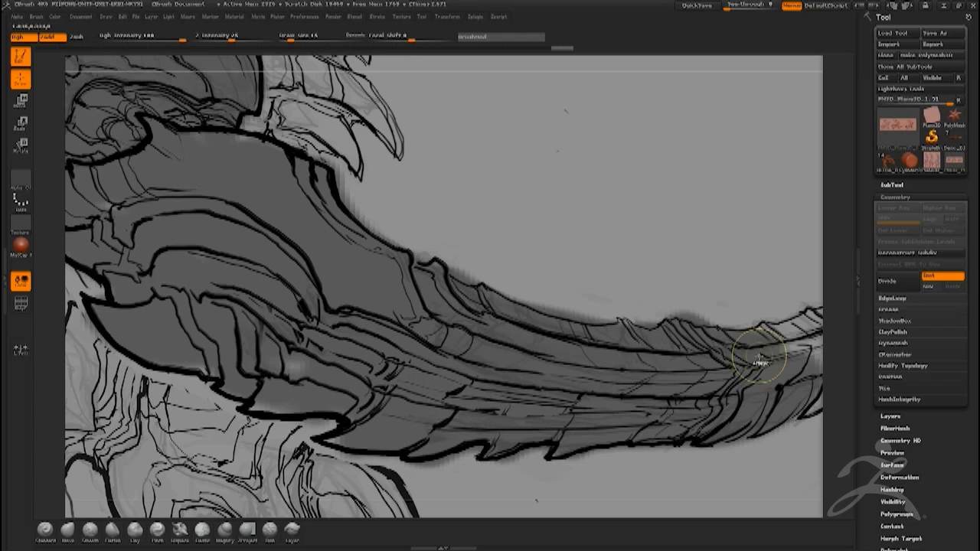
pyautogui.moveTo(775, 368)
pyautogui.keyDown('alt'); pyautogui.mouseDown(button='right')
pyautogui.moveTo(610, 415)
pyautogui.moveTo(478, 419)
pyautogui.mouseUp(button='right'); pyautogui.keyUp('alt')
pyautogui.moveTo(481, 419)
pyautogui.mouseDown()
pyautogui.moveTo(537, 379)
pyautogui.moveTo(529, 360)
pyautogui.moveTo(647, 272)
pyautogui.moveTo(509, 460)
pyautogui.moveTo(536, 406)
pyautogui.mouseUp()
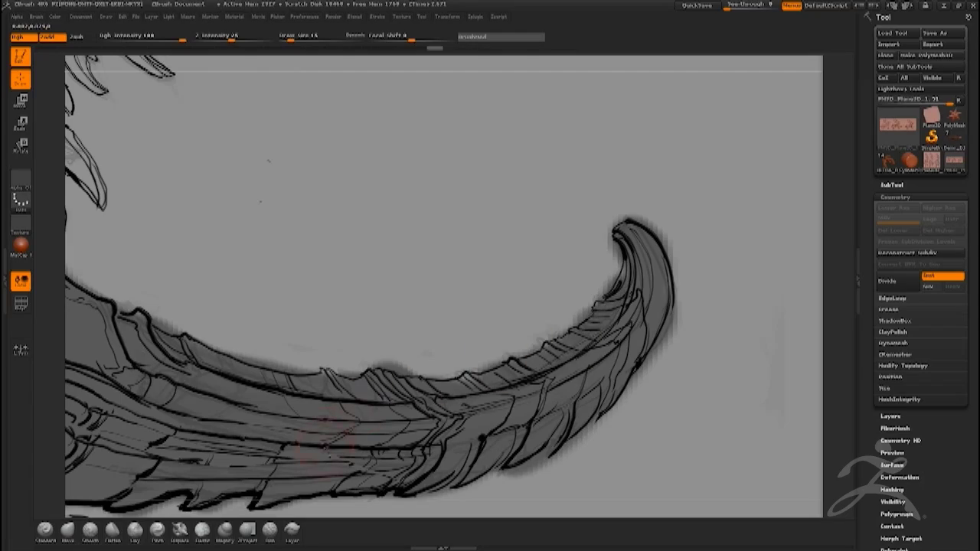
pyautogui.keyDown('alt'); pyautogui.moveTo(328, 448); pyautogui.dragTo(172, 323, button='right'); pyautogui.keyUp('alt')
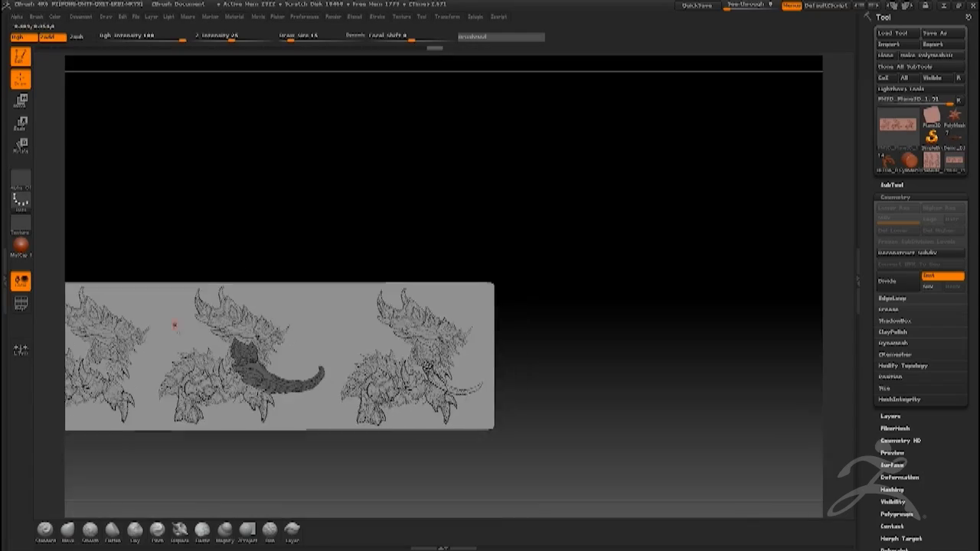
pyautogui.press('+')
pyautogui.press('+')
pyautogui.press('+')
pyautogui.press('+')
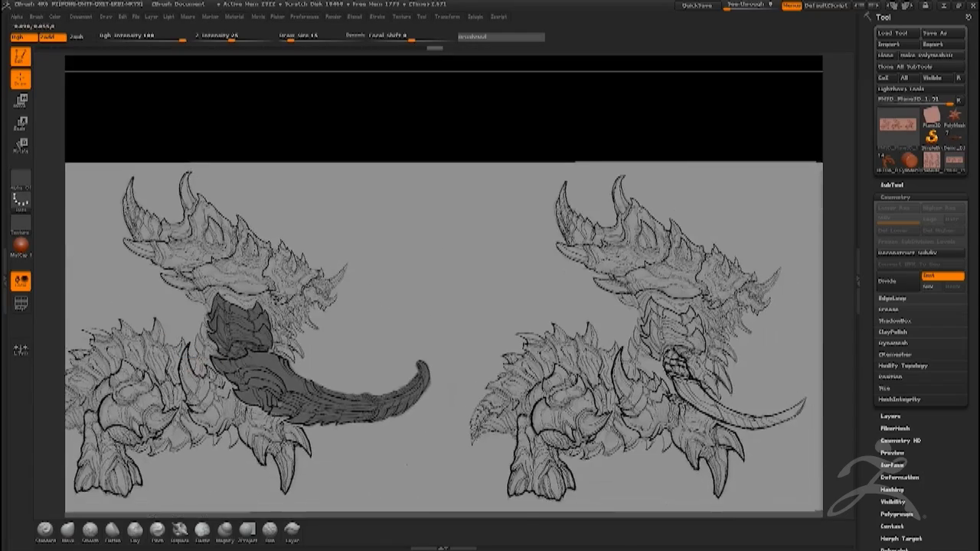
# Show the polygon wireframe and insert an edge loop along the masked border of the neck and tusk.
pyautogui.press('+')
pyautogui.press('+')
pyautogui.click(24, 308)
pyautogui.moveTo(270, 371); pyautogui.dragTo(240, 335, button='right')
pyautogui.click(892, 185)
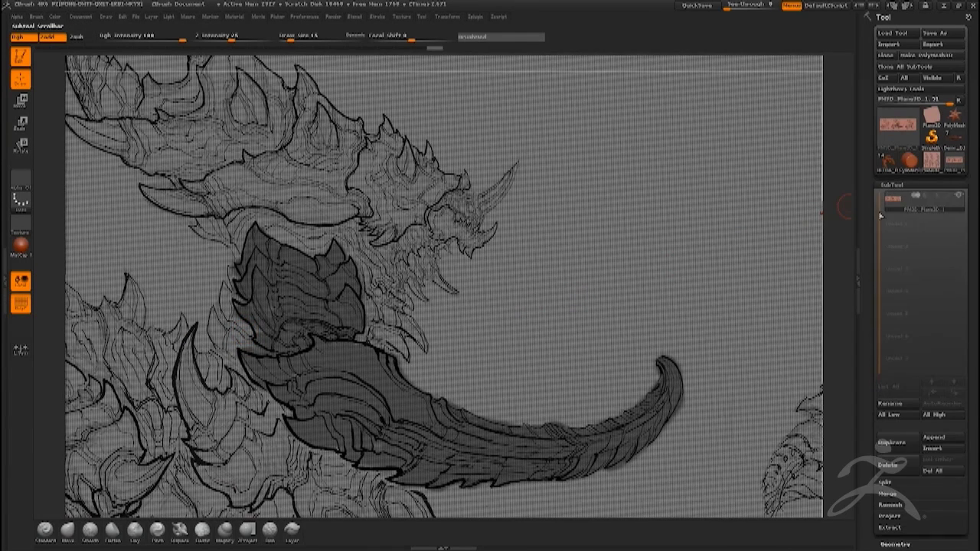
pyautogui.scroll(-5, 875, 321)
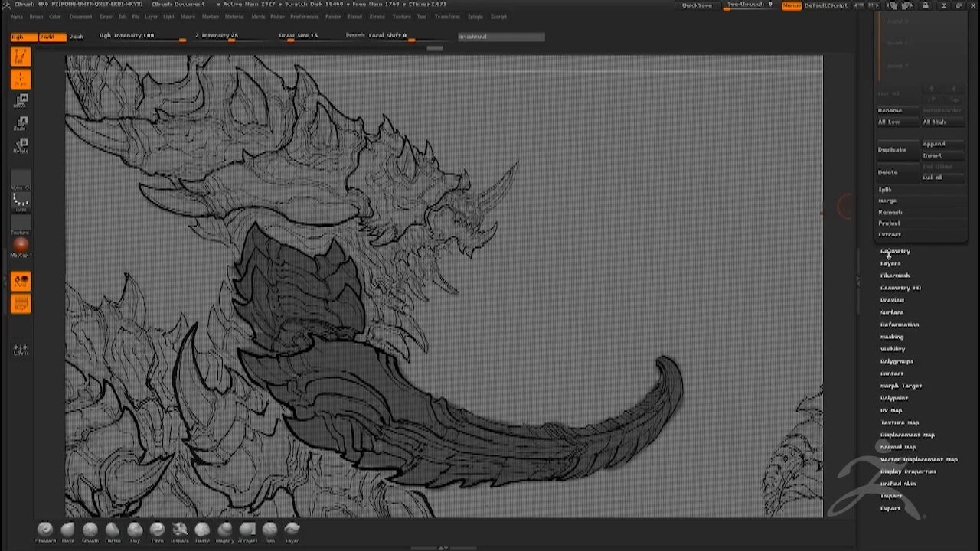
pyautogui.click(889, 253)
pyautogui.moveTo(870, 181); pyautogui.dragTo(874, 264)
pyautogui.click(886, 190)
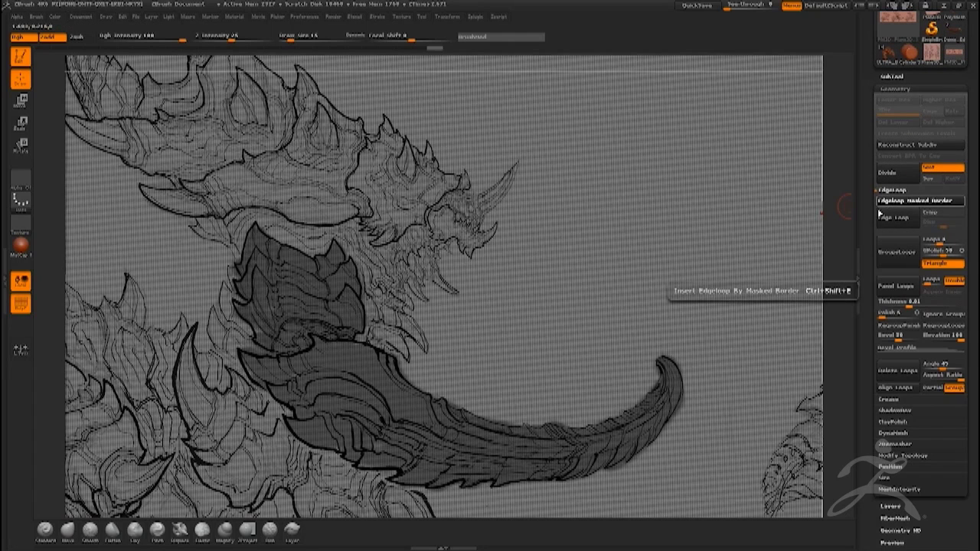
pyautogui.click(24, 309)
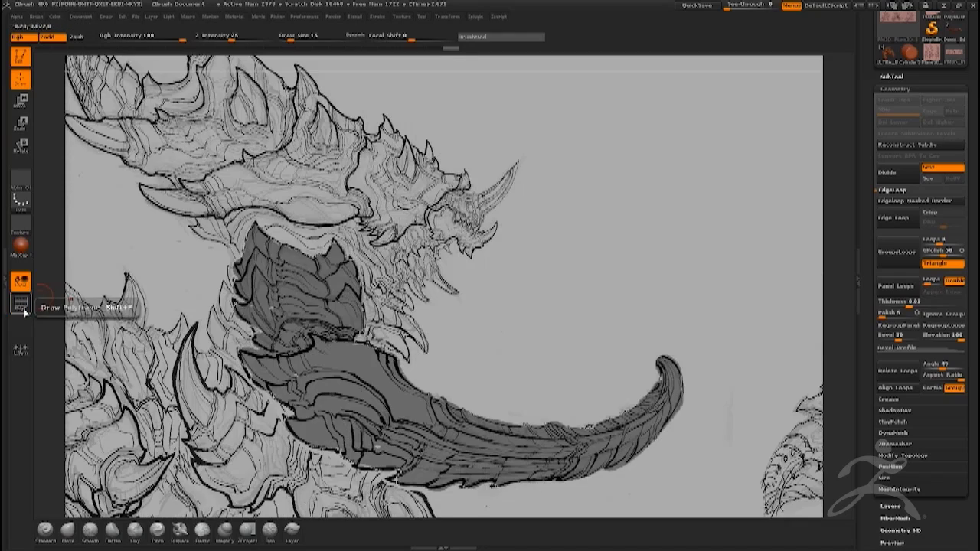
pyautogui.click(24, 308)
# Turn off the plane's texture and isolate the neck-and-tusk polygroup, hiding the rest of the plane.
pyautogui.moveTo(877, 497); pyautogui.dragTo(878, 414)
pyautogui.click(891, 458)
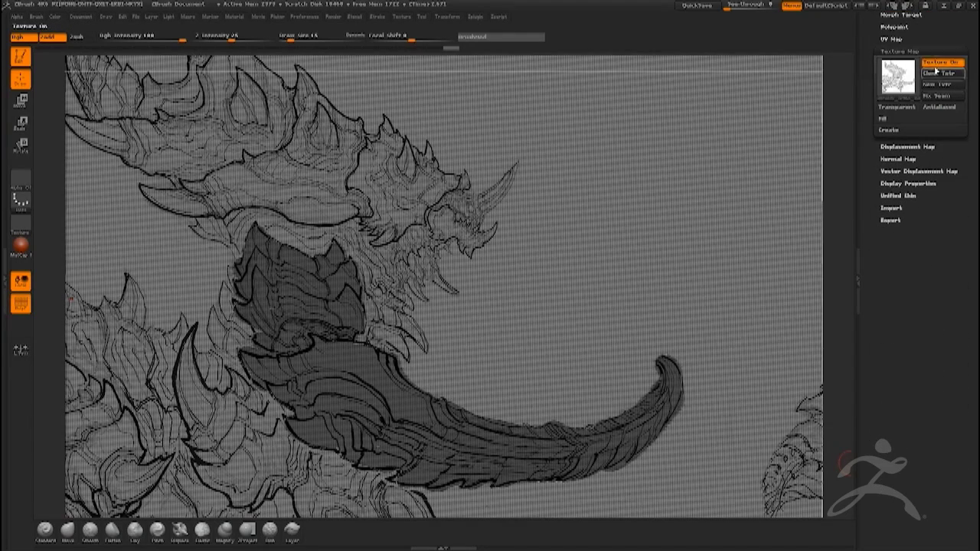
pyautogui.click(936, 65)
pyautogui.moveTo(212, 397); pyautogui.dragTo(373, 371, button='right')
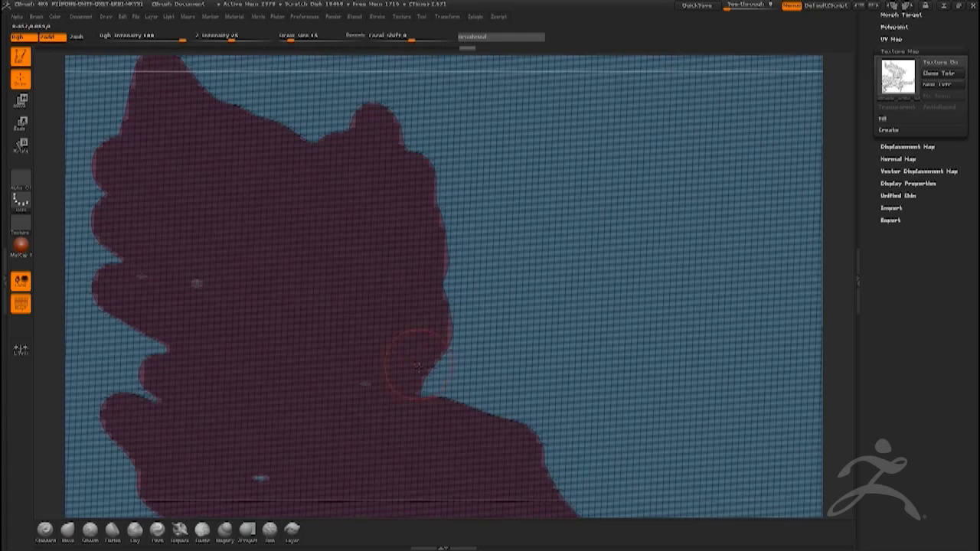
pyautogui.hotkey('ctrl', 'z')
pyautogui.hotkey('ctrl', 'z')
pyautogui.hotkey('ctrl', 'z')
pyautogui.hotkey('ctrl', 'z')
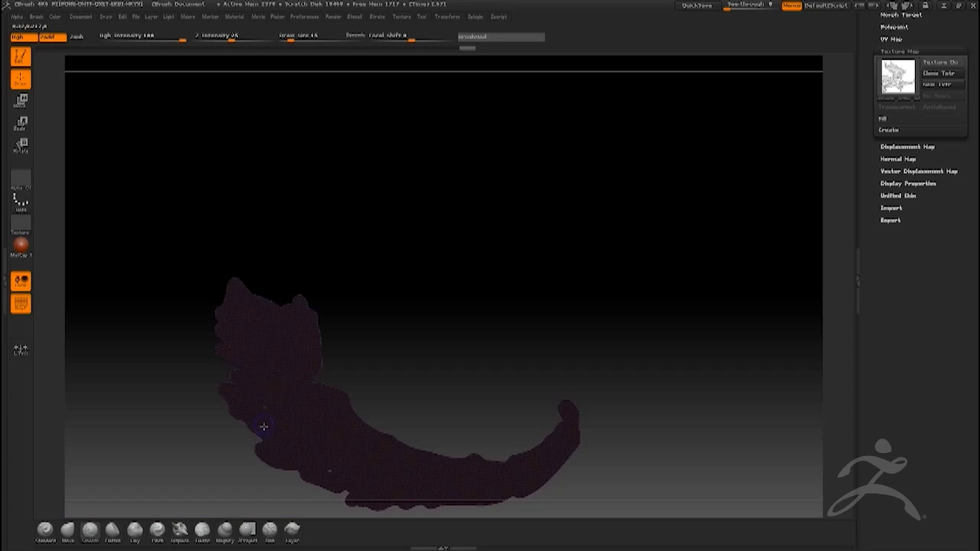
# Delete the hidden geometry so that only the flat neck-and-tusk cutout is kept.
pyautogui.moveTo(875, 155); pyautogui.dragTo(877, 251)
pyautogui.click(889, 195)
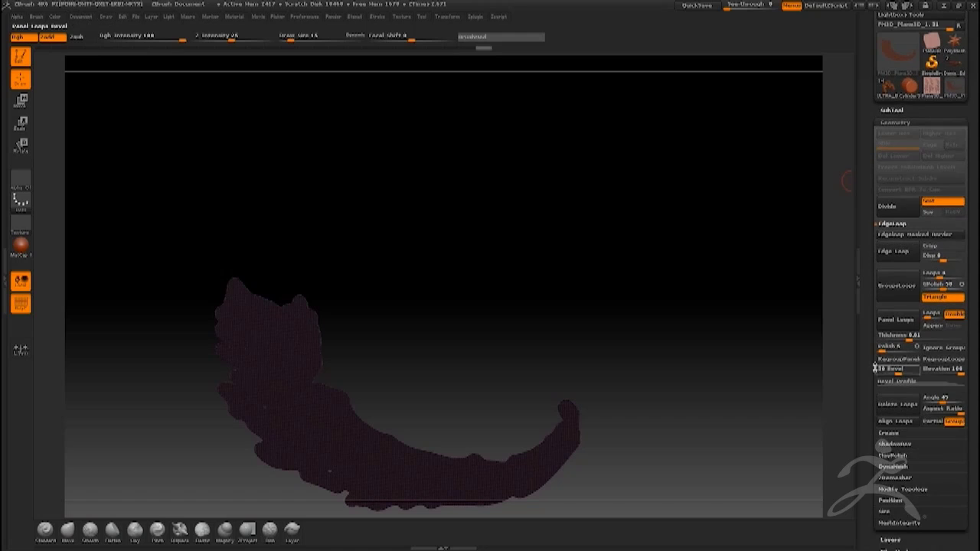
pyautogui.scroll(-2, 874, 322)
pyautogui.moveTo(876, 410); pyautogui.dragTo(877, 388)
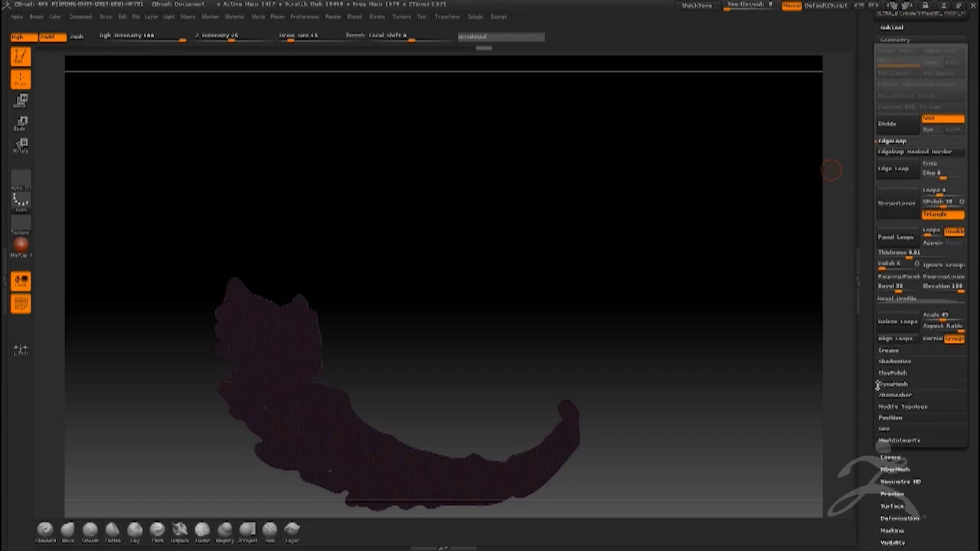
pyautogui.click(888, 407)
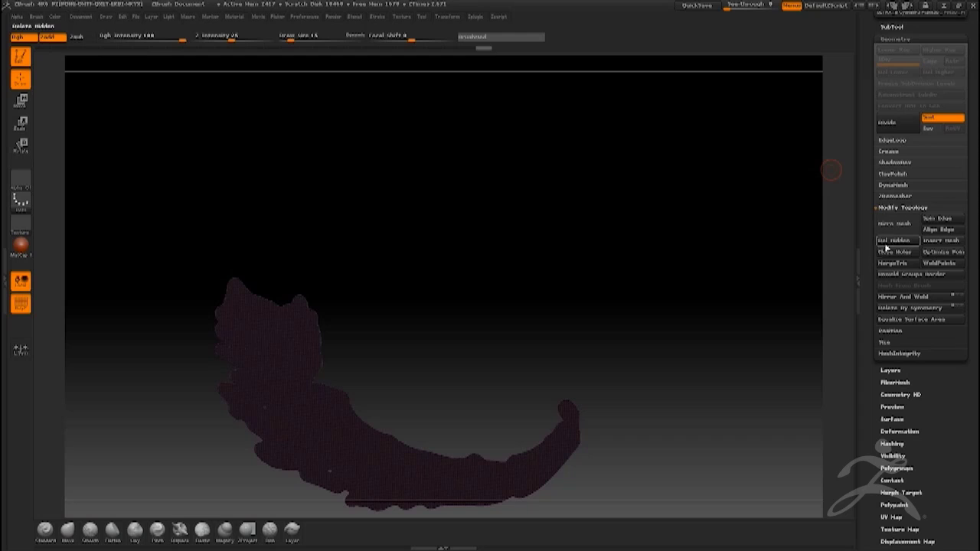
pyautogui.moveTo(245, 410); pyautogui.dragTo(209, 383)
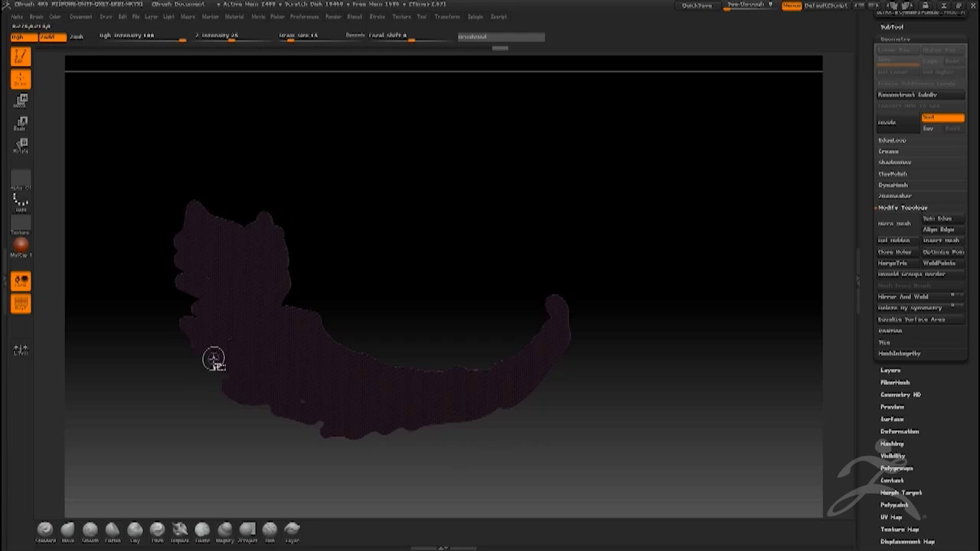
pyautogui.moveTo(206, 369); pyautogui.dragTo(89, 320)
pyautogui.moveTo(144, 350); pyautogui.dragTo(187, 385)
# Hide the polygon wireframe and preview the cutout with its texture on, leaving the texture off.
pyautogui.click(20, 305)
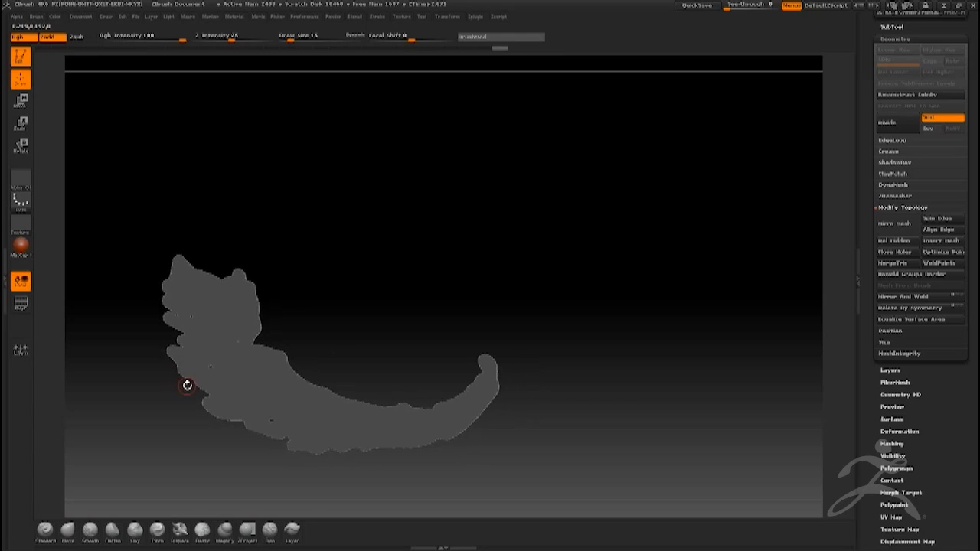
pyautogui.moveTo(872, 468); pyautogui.dragTo(872, 398)
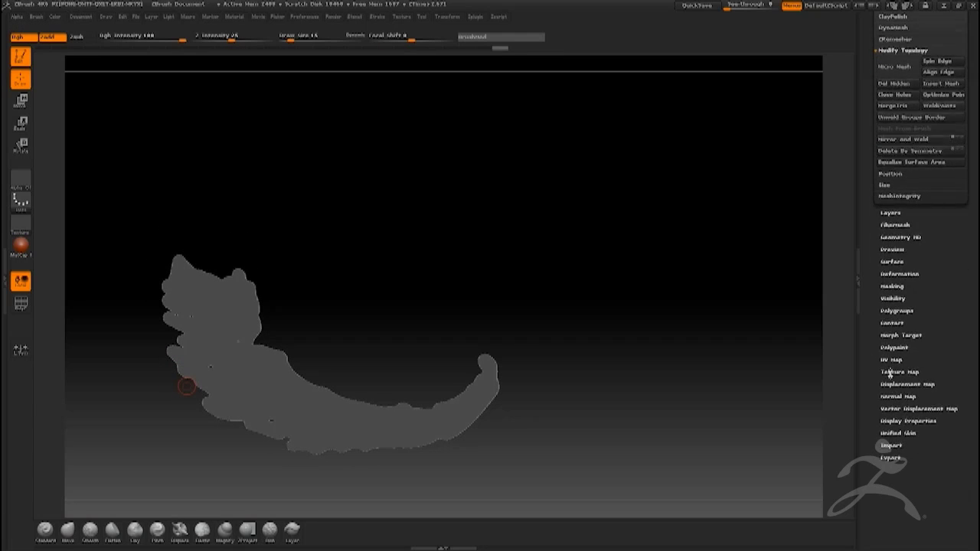
pyautogui.click(892, 373)
pyautogui.click(937, 64)
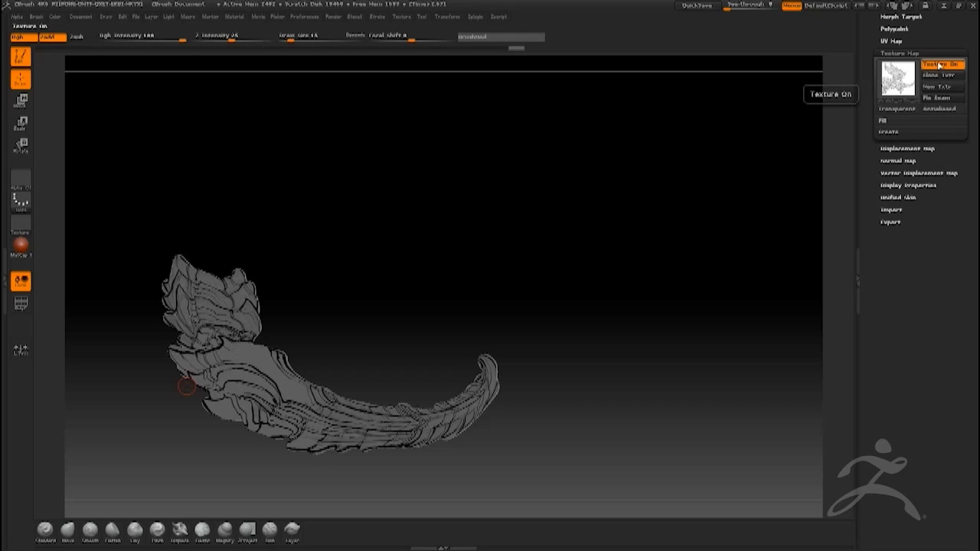
pyautogui.click(939, 64)
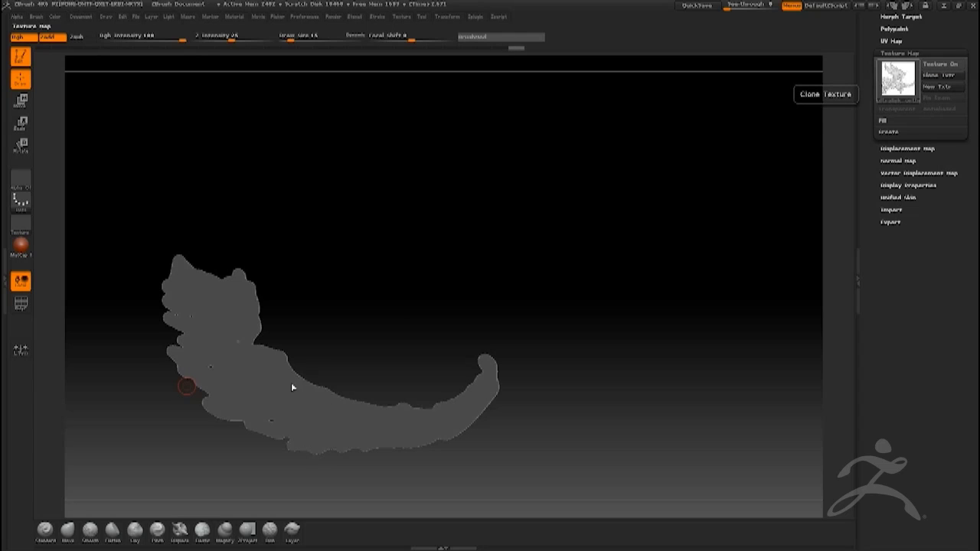
# Mask the entire neck-and-tusk cutout and preview a thin extraction of it from an angle.
pyautogui.moveTo(326, 352); pyautogui.dragTo(192, 387)
pyautogui.keyDown('ctrl'); pyautogui.moveTo(112, 270); pyautogui.dragTo(565, 507); pyautogui.keyUp('ctrl')
pyautogui.scroll(5, 878, 195)
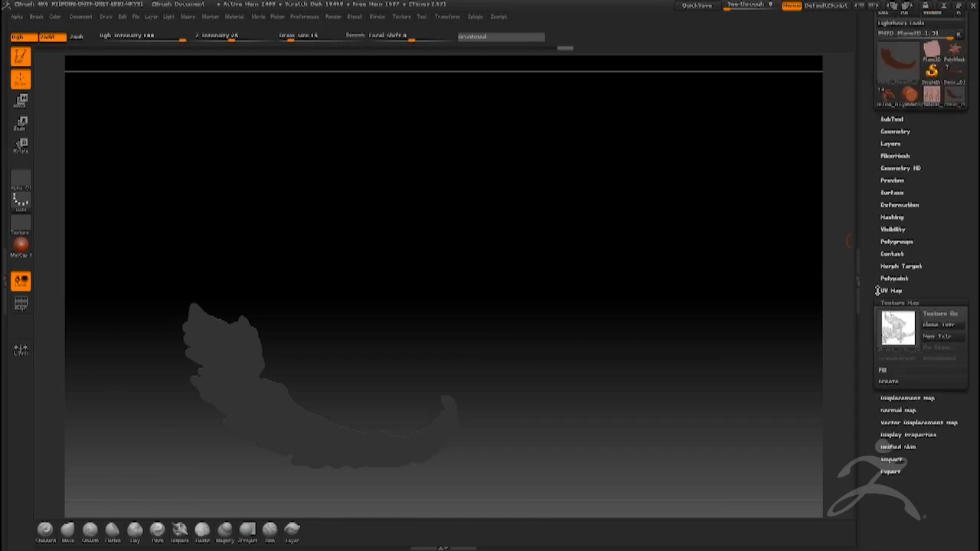
pyautogui.click(890, 186)
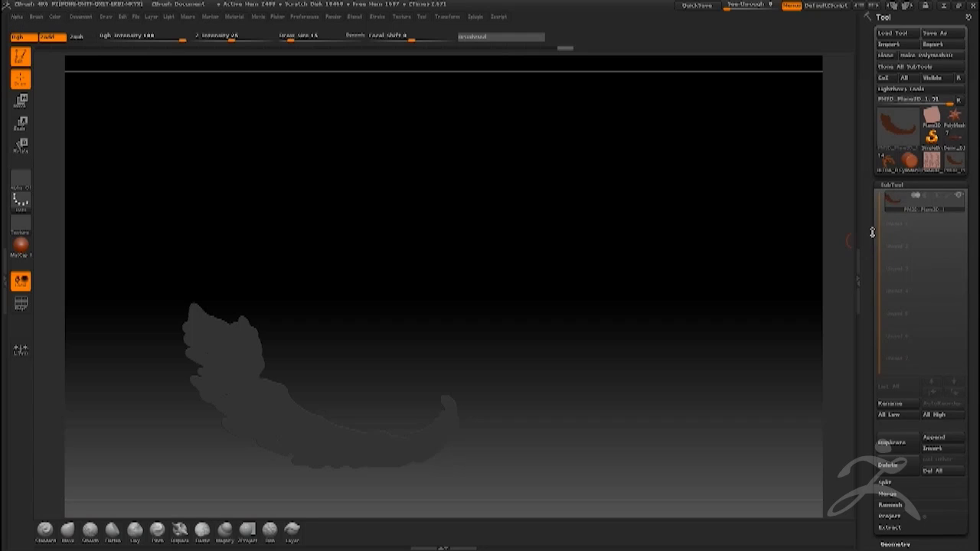
pyautogui.scroll(-5, 869, 246)
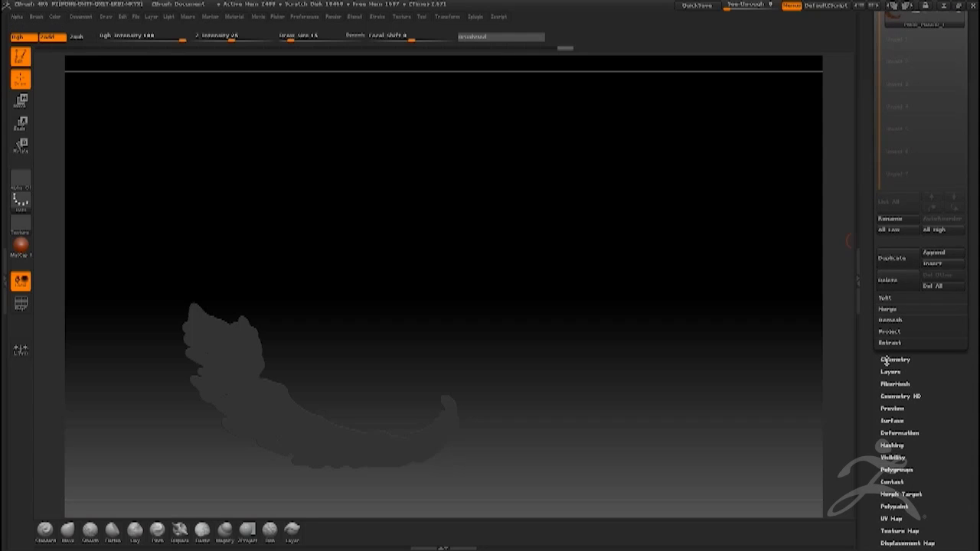
pyautogui.click(888, 343)
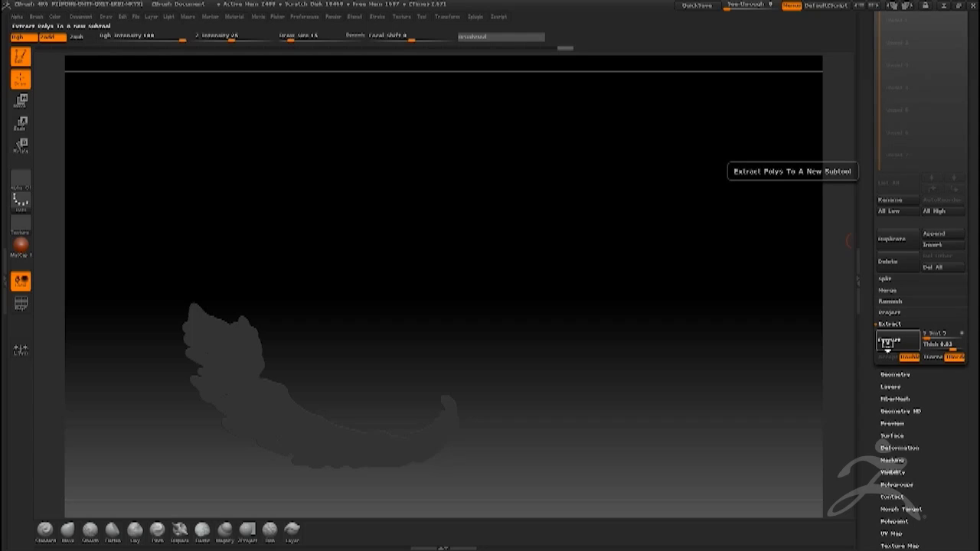
pyautogui.click(890, 344)
pyautogui.moveTo(300, 330); pyautogui.dragTo(272, 312)
pyautogui.click(886, 343)
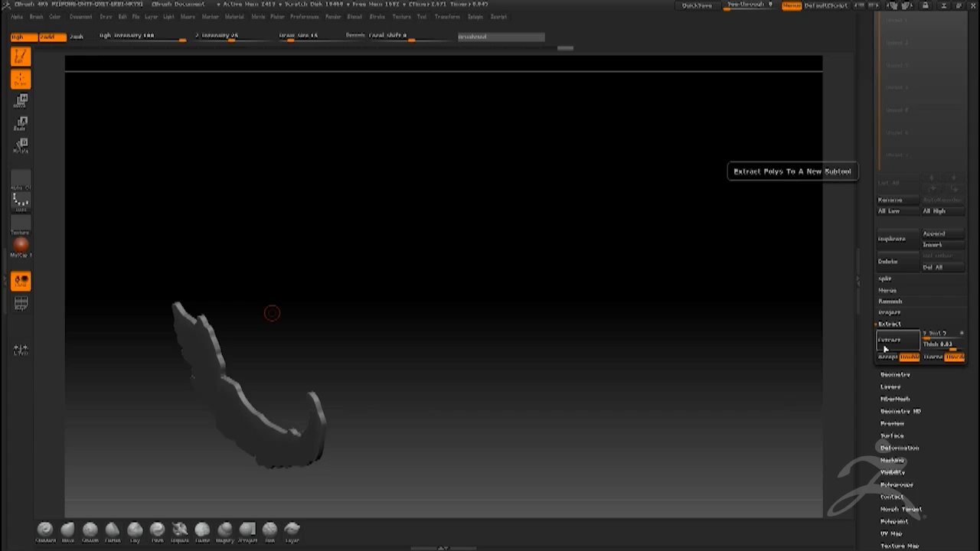
# Set the extraction thickness to about 0.12, extract the masked cutout and accept it as a new subtool.
pyautogui.click(952, 347)
pyautogui.moveTo(953, 350); pyautogui.dragTo(955, 349)
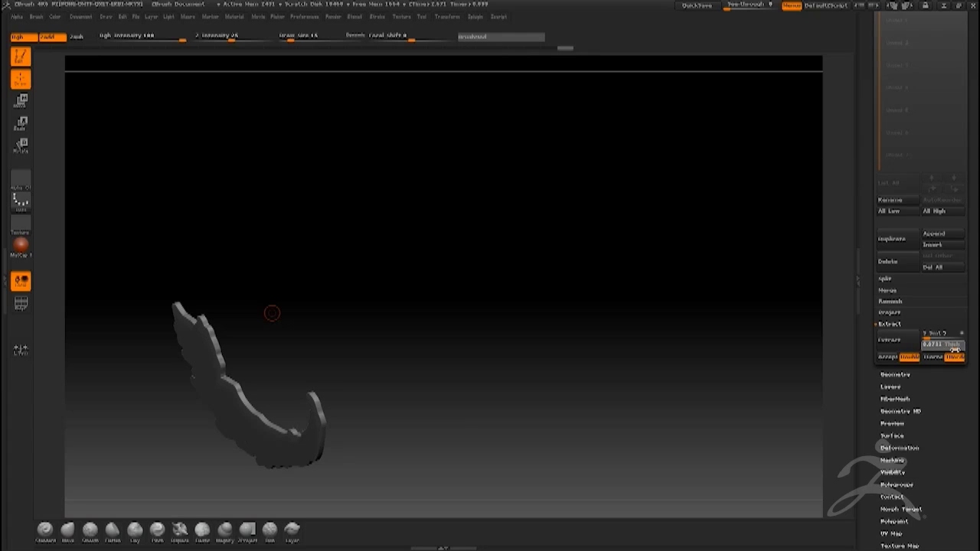
pyautogui.click(927, 344)
pyautogui.click(893, 343)
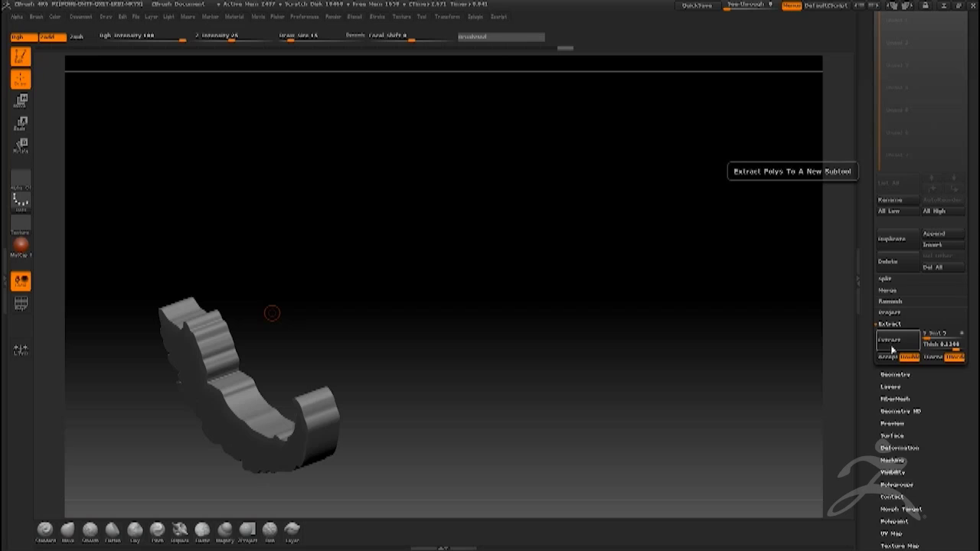
pyautogui.moveTo(149, 451); pyautogui.dragTo(181, 418)
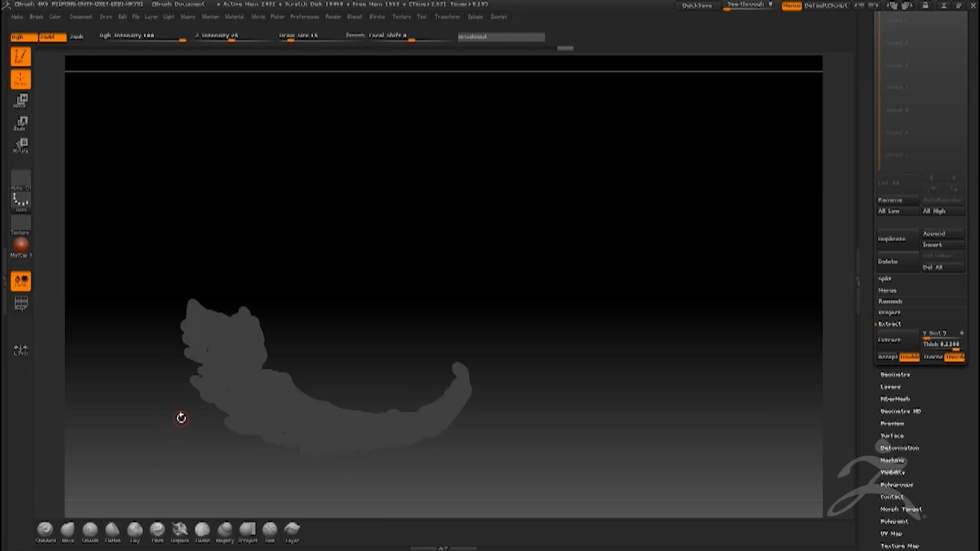
pyautogui.click(889, 339)
pyautogui.click(886, 357)
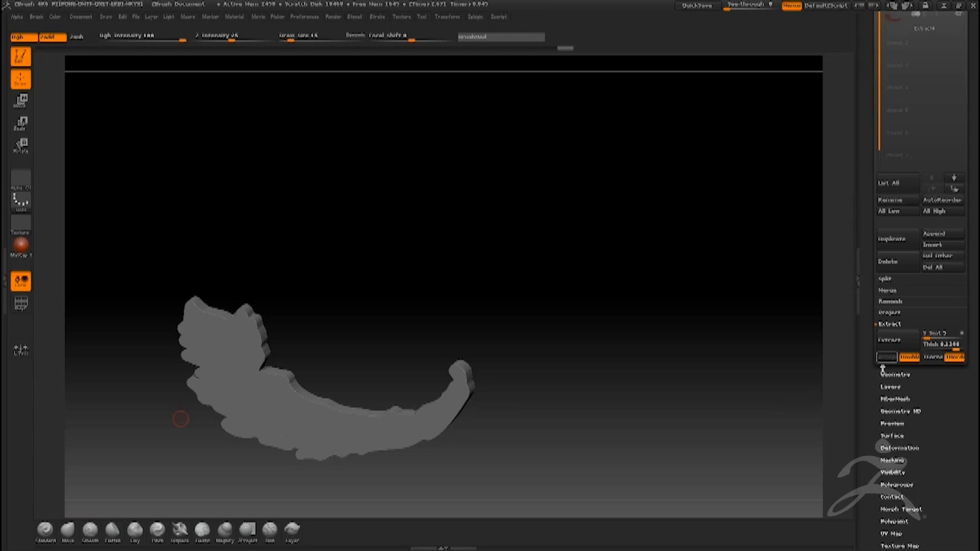
# Enlarge the draw size, show the polygon wireframe and examine the extracted piece's thickness from several angles.
pyautogui.moveTo(207, 391)
pyautogui.mouseDown()
pyautogui.moveTo(183, 409)
pyautogui.moveTo(173, 365)
pyautogui.moveTo(153, 348)
pyautogui.moveTo(181, 391)
pyautogui.moveTo(161, 370)
pyautogui.moveTo(146, 442)
pyautogui.mouseUp()
pyautogui.press('space')
pyautogui.moveTo(176, 386)
pyautogui.mouseDown()
pyautogui.moveTo(189, 387)
pyautogui.moveTo(160, 389)
pyautogui.moveTo(142, 363)
pyautogui.moveTo(157, 386)
pyautogui.moveTo(171, 380)
pyautogui.moveTo(164, 383)
pyautogui.moveTo(168, 368)
pyautogui.moveTo(175, 399)
pyautogui.moveTo(184, 340)
pyautogui.mouseUp()
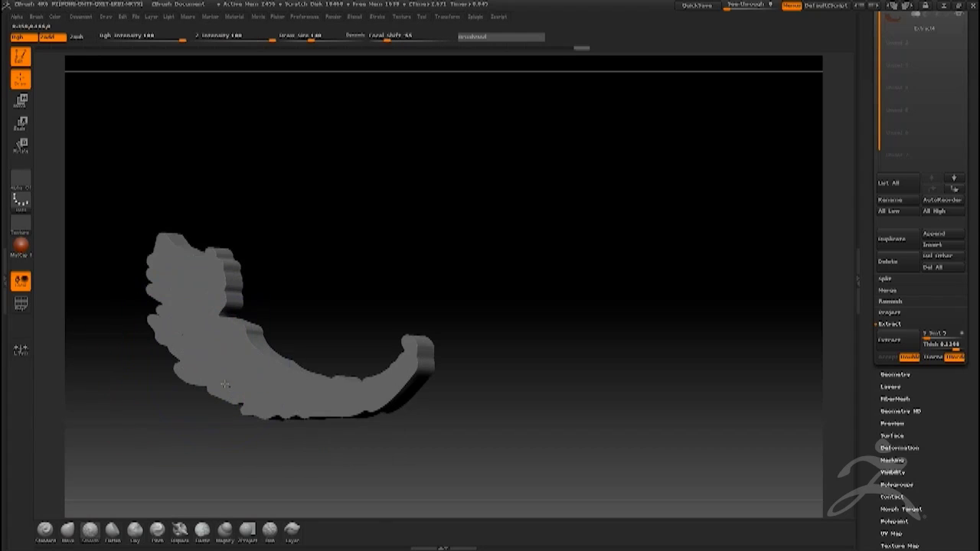
pyautogui.moveTo(136, 377); pyautogui.dragTo(266, 298)
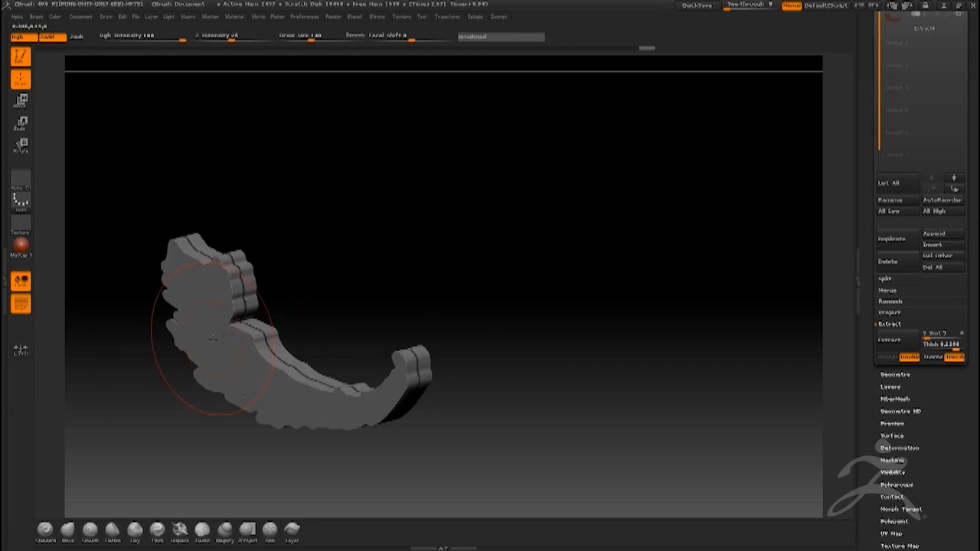
# Move the flat plane subtool sideways out of the extracted piece along a horizontal Transpose line in edge-on view.
pyautogui.scroll(5, 898, 170)
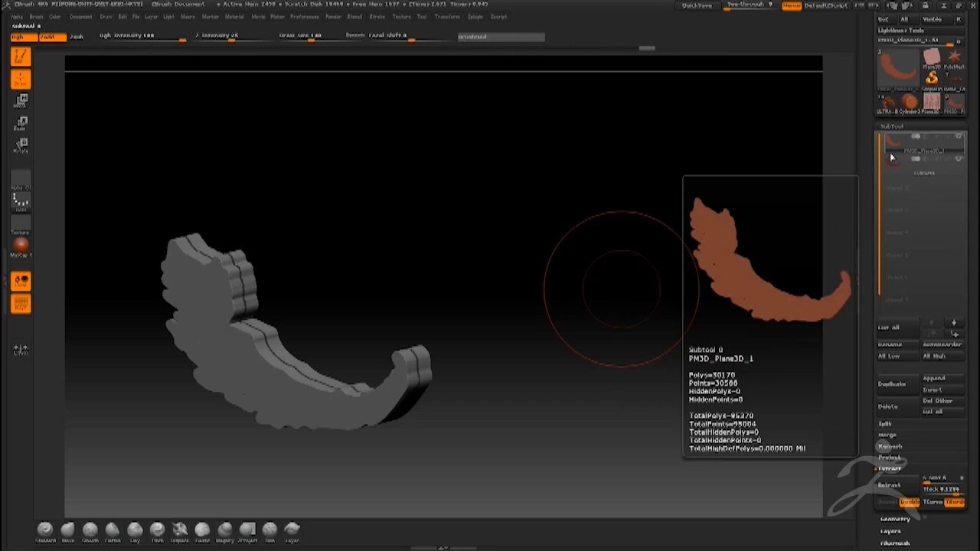
pyautogui.moveTo(895, 141)
pyautogui.moveTo(230, 223); pyautogui.dragTo(130, 273)
pyautogui.click(21, 100)
pyautogui.moveTo(214, 233); pyautogui.dragTo(216, 294)
pyautogui.moveTo(214, 460); pyautogui.dragTo(214, 458)
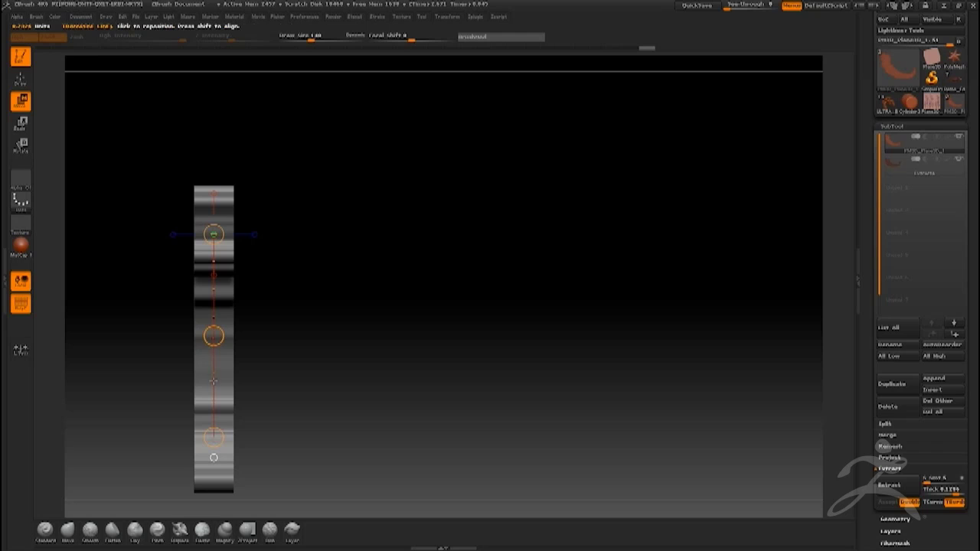
pyautogui.moveTo(214, 335)
pyautogui.mouseDown()
pyautogui.moveTo(100, 347)
pyautogui.moveTo(162, 345)
pyautogui.mouseUp()
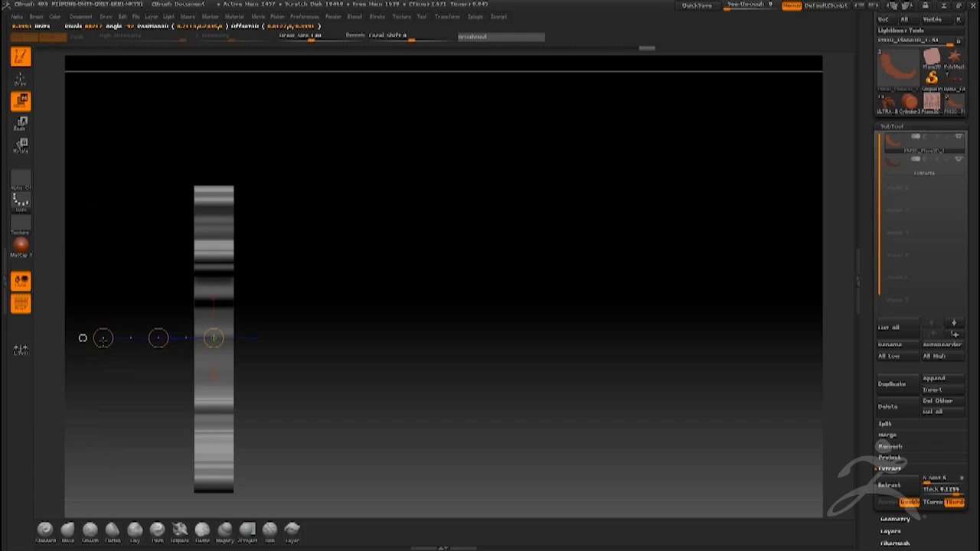
pyautogui.moveTo(101, 338); pyautogui.dragTo(103, 337)
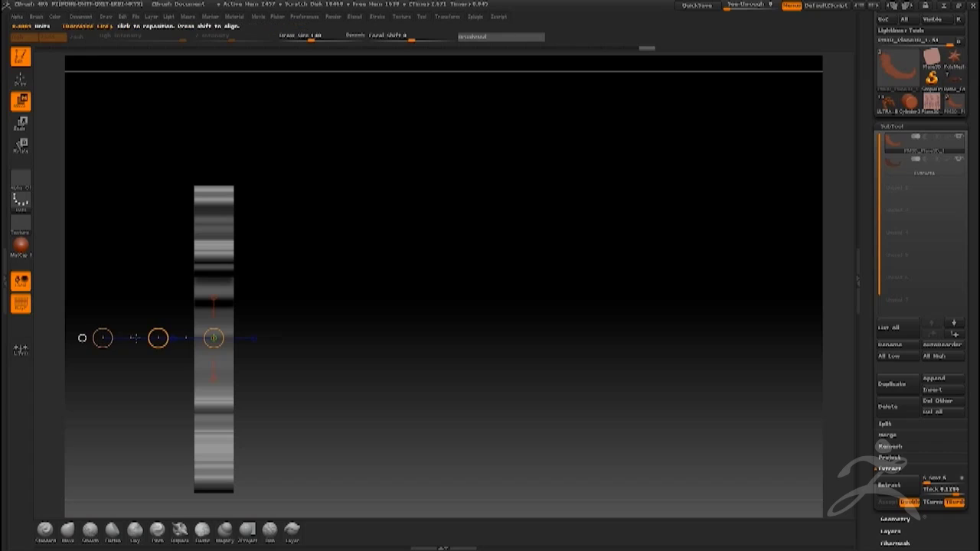
pyautogui.moveTo(159, 338); pyautogui.dragTo(191, 341)
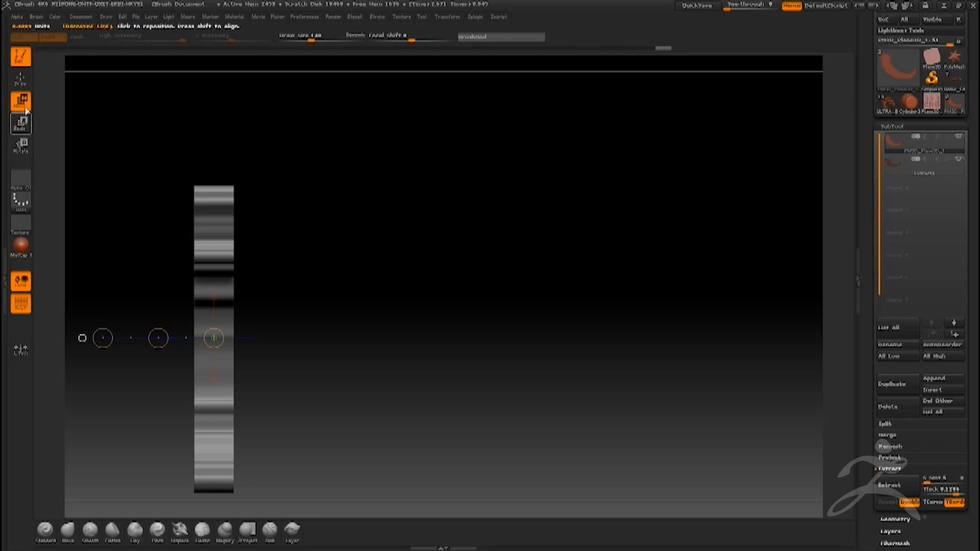
pyautogui.click(21, 80)
pyautogui.moveTo(138, 314)
pyautogui.mouseDown()
pyautogui.moveTo(184, 326)
pyautogui.moveTo(199, 366)
pyautogui.moveTo(175, 370)
pyautogui.moveTo(181, 357)
pyautogui.moveTo(259, 335)
pyautogui.mouseUp()
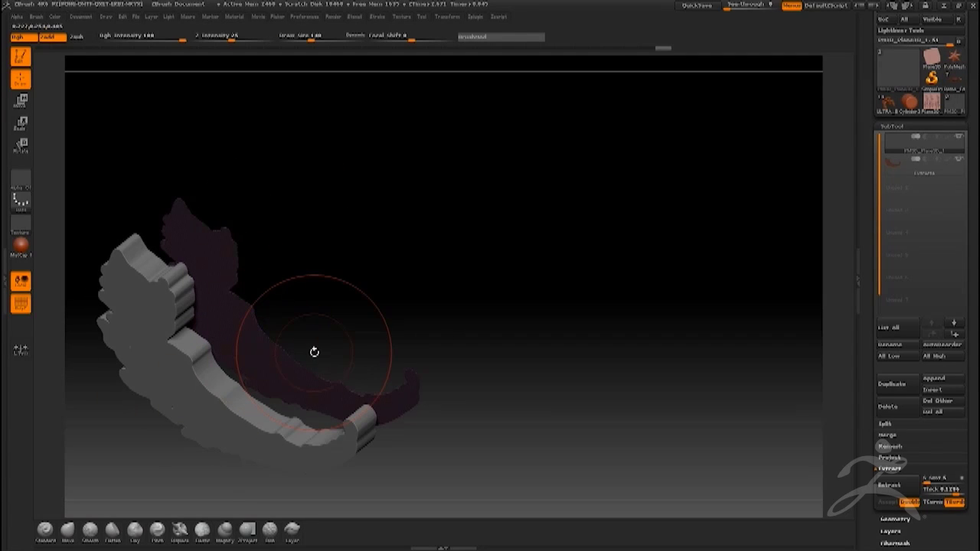
# Turn on the flat plane's texture, hide the polygon wireframe and select the extracted subtool.
pyautogui.moveTo(870, 447); pyautogui.dragTo(864, 350)
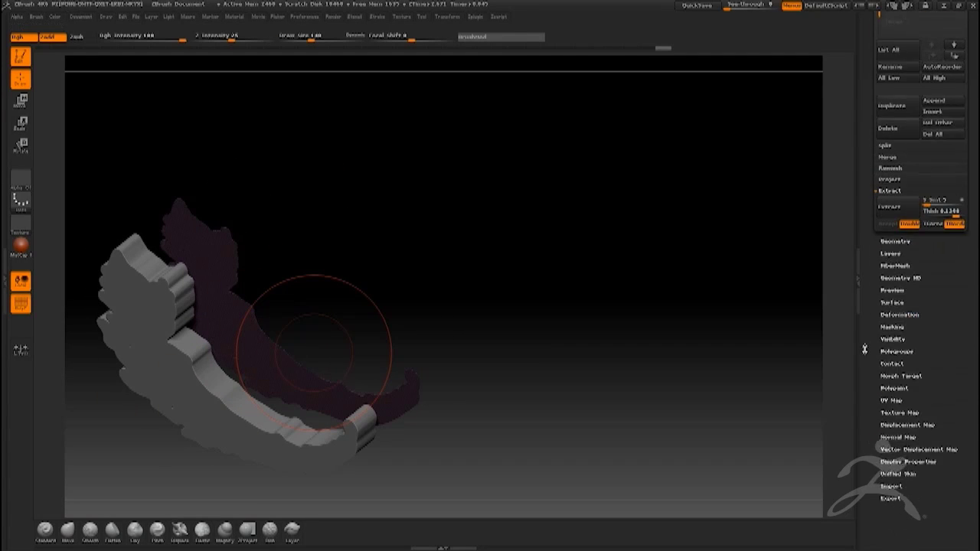
pyautogui.click(892, 412)
pyautogui.click(938, 46)
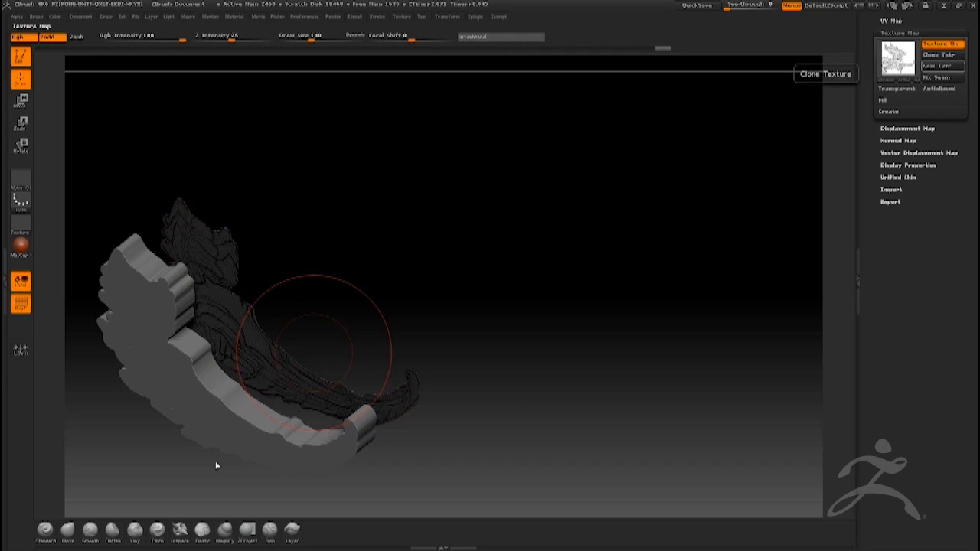
pyautogui.moveTo(166, 454)
pyautogui.mouseDown()
pyautogui.moveTo(160, 442)
pyautogui.moveTo(171, 426)
pyautogui.moveTo(79, 307)
pyautogui.moveTo(68, 319)
pyautogui.mouseUp()
pyautogui.moveTo(869, 233); pyautogui.dragTo(885, 333)
pyautogui.click(893, 186)
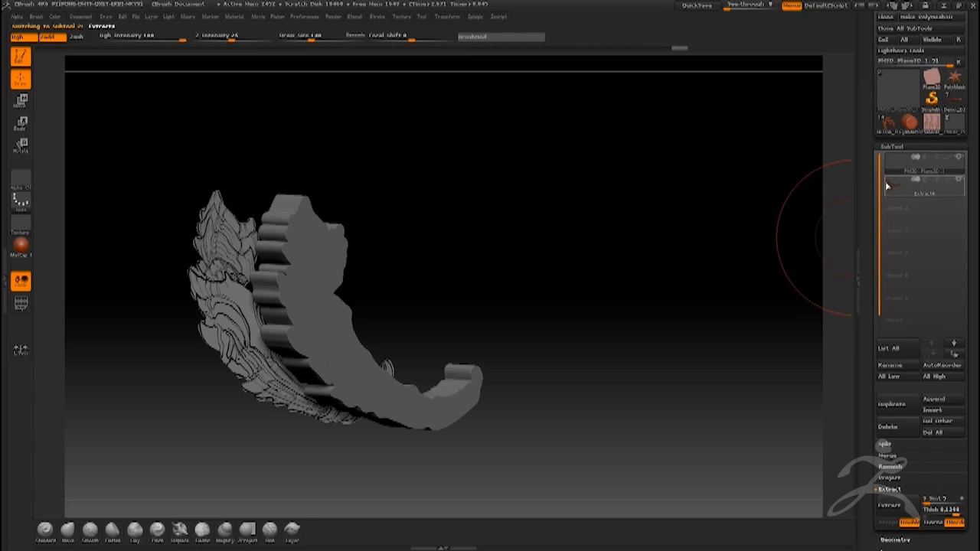
# Smooth the ridged edges along the extracted neck and tusk subtool from several angles.
pyautogui.click(919, 186)
pyautogui.moveTo(234, 356); pyautogui.dragTo(235, 416)
pyautogui.moveTo(376, 447); pyautogui.dragTo(452, 458)
pyautogui.moveTo(268, 370)
pyautogui.keyDown('shift'); pyautogui.mouseDown()
pyautogui.moveTo(243, 297)
pyautogui.moveTo(211, 250)
pyautogui.moveTo(222, 359)
pyautogui.mouseUp(); pyautogui.keyUp('shift')
pyautogui.moveTo(287, 420)
pyautogui.keyDown('shift'); pyautogui.mouseDown()
pyautogui.moveTo(406, 450)
pyautogui.moveTo(458, 429)
pyautogui.mouseUp(); pyautogui.keyUp('shift')
pyautogui.moveTo(260, 452)
pyautogui.mouseDown()
pyautogui.moveTo(307, 414)
pyautogui.moveTo(258, 344)
pyautogui.moveTo(211, 346)
pyautogui.mouseUp()
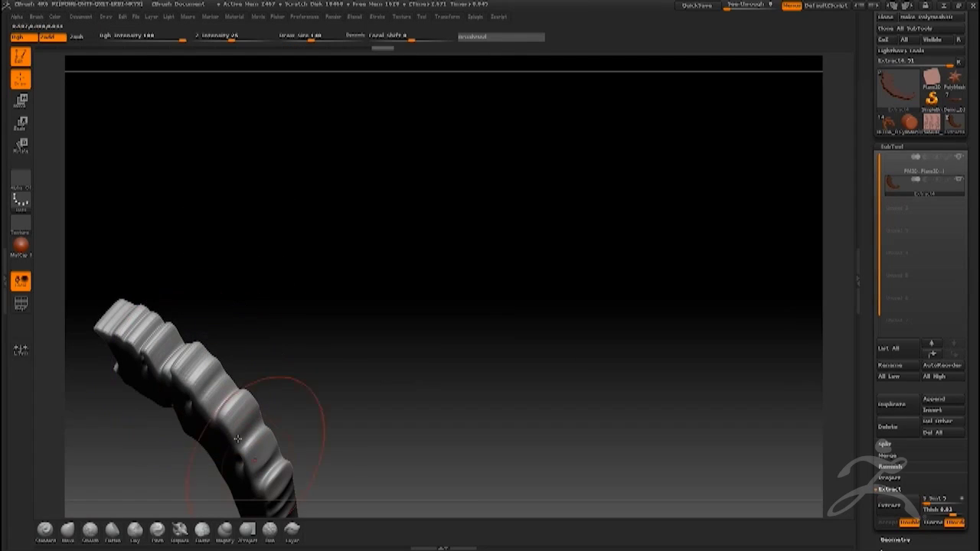
pyautogui.moveTo(213, 446); pyautogui.dragTo(219, 359)
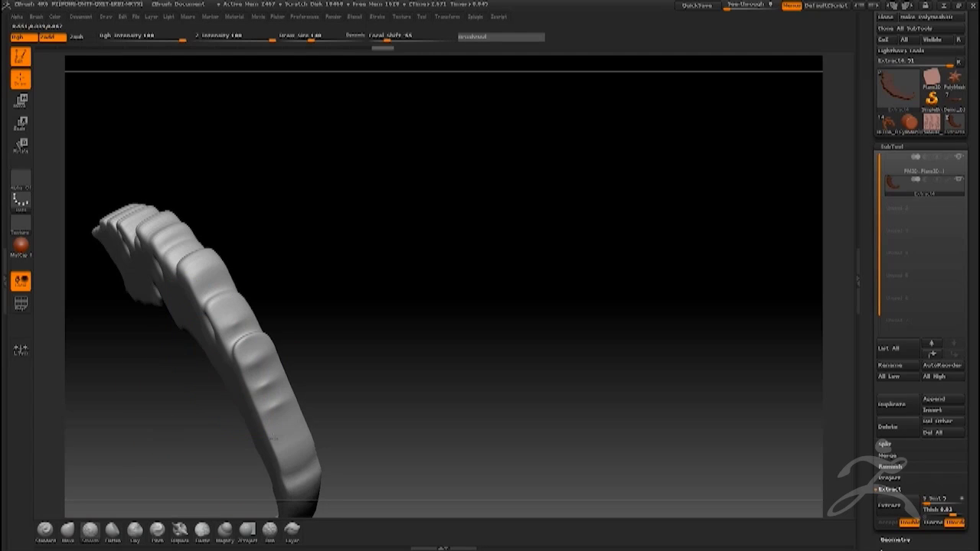
pyautogui.moveTo(256, 443); pyautogui.dragTo(186, 358)
pyautogui.moveTo(127, 326); pyautogui.dragTo(212, 359)
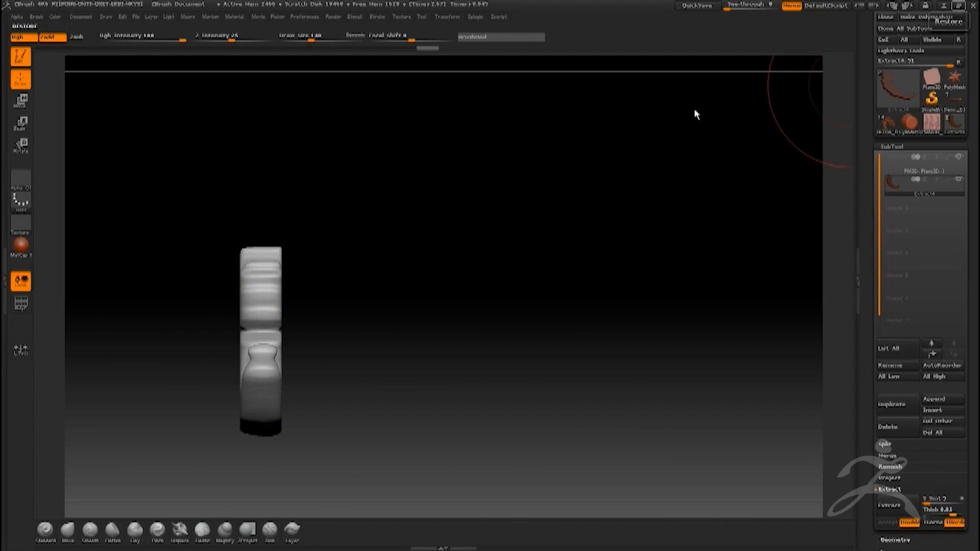
# Switch to the image viewer, bring up the color Ultralisk painting, return to ZBrush and raise See-through to overlay the model on it.
pyautogui.click(959, 6)
pyautogui.click(184, 483)
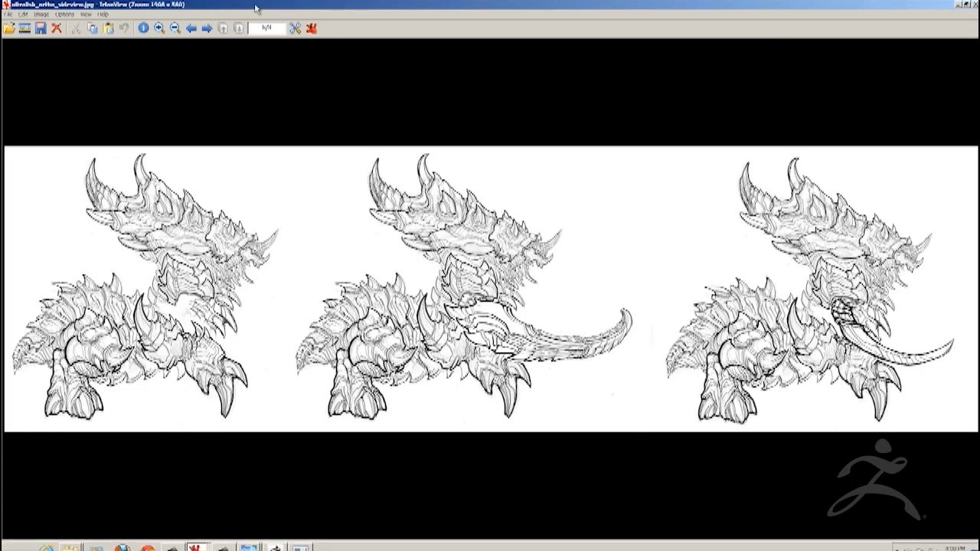
pyautogui.click(193, 28)
pyautogui.click(193, 29)
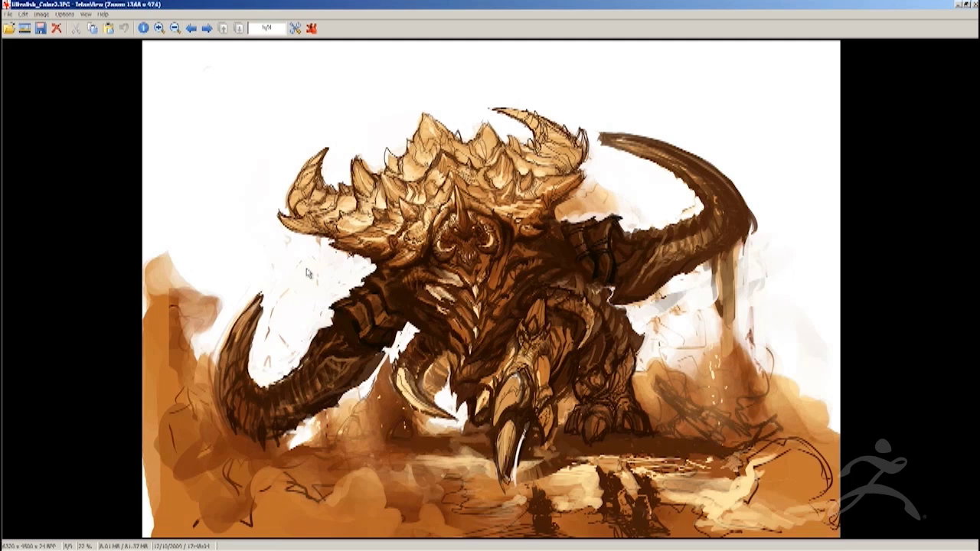
pyautogui.press('super')
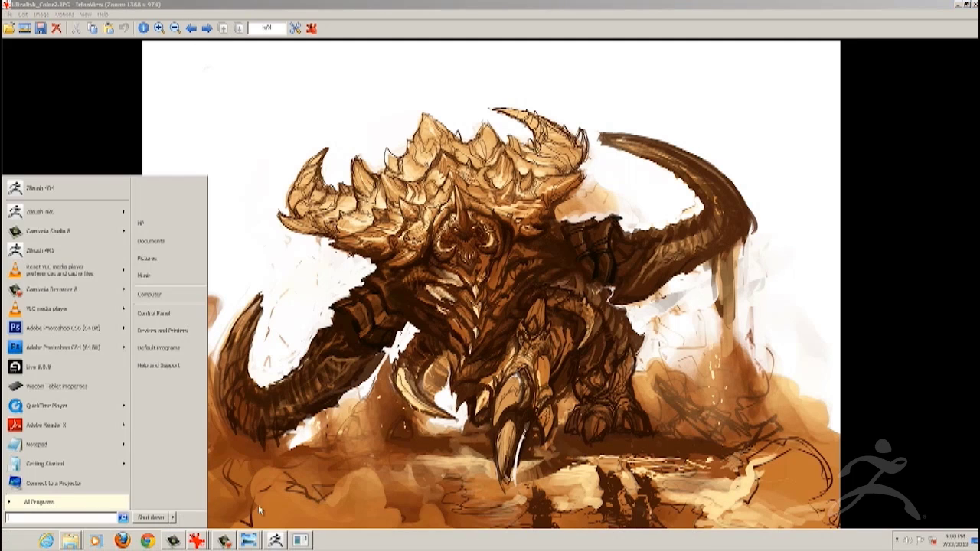
pyautogui.click(276, 540)
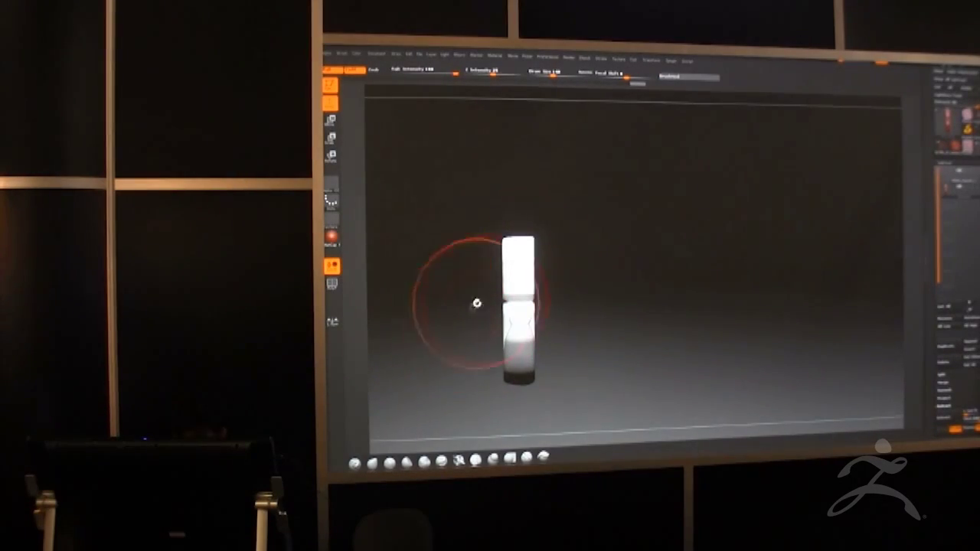
pyautogui.moveTo(843, 62); pyautogui.dragTo(859, 62)
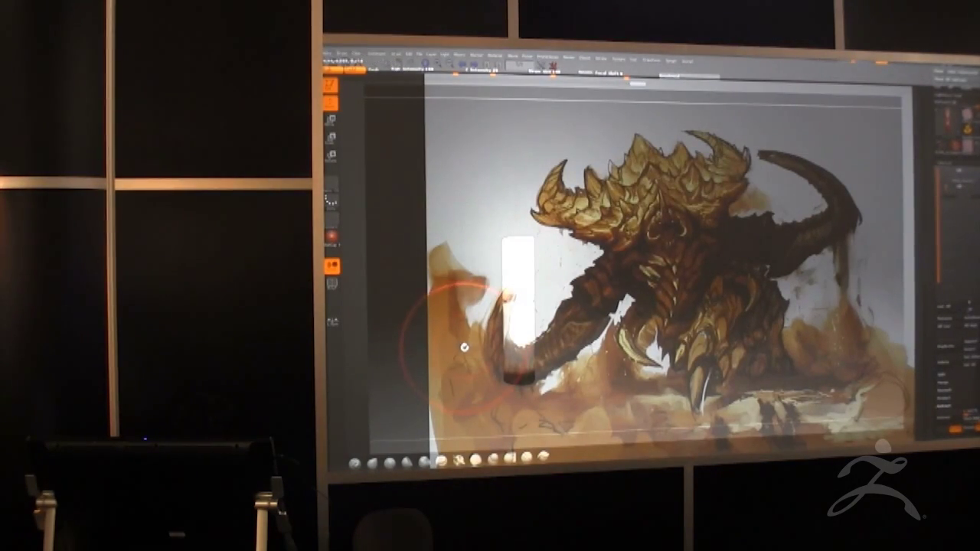
# Align the extracted piece with the painted tusk and adjust its contour to the painting with the Move brush.
pyautogui.keyDown('alt'); pyautogui.moveTo(461, 347); pyautogui.dragTo(491, 357); pyautogui.keyUp('alt')
pyautogui.keyDown('alt'); pyautogui.moveTo(492, 357); pyautogui.dragTo(517, 349); pyautogui.keyUp('alt')
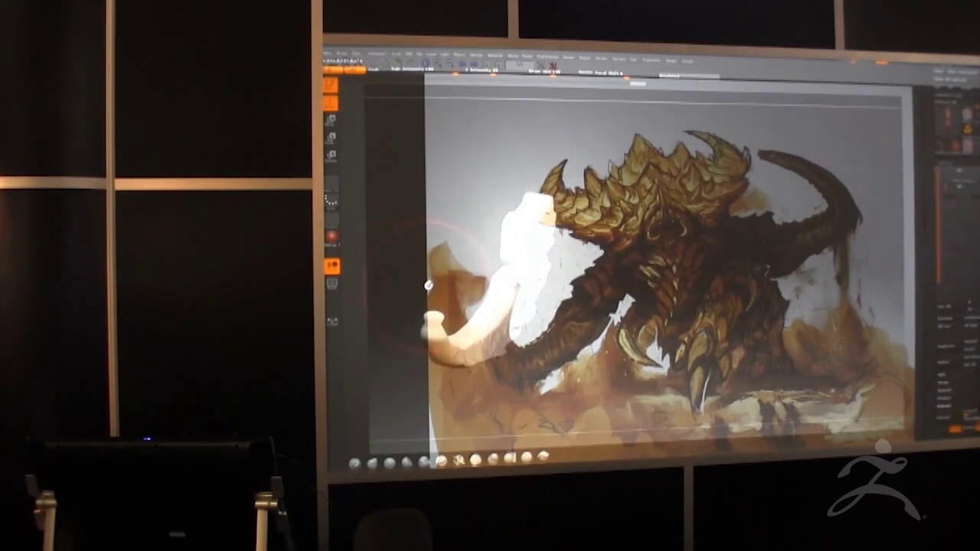
pyautogui.moveTo(428, 286); pyautogui.dragTo(478, 326)
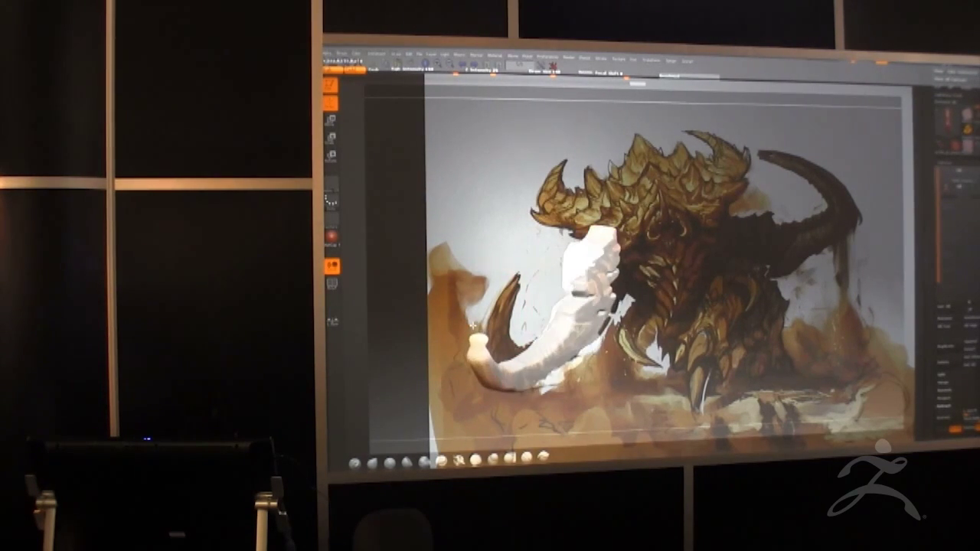
pyautogui.click(374, 464)
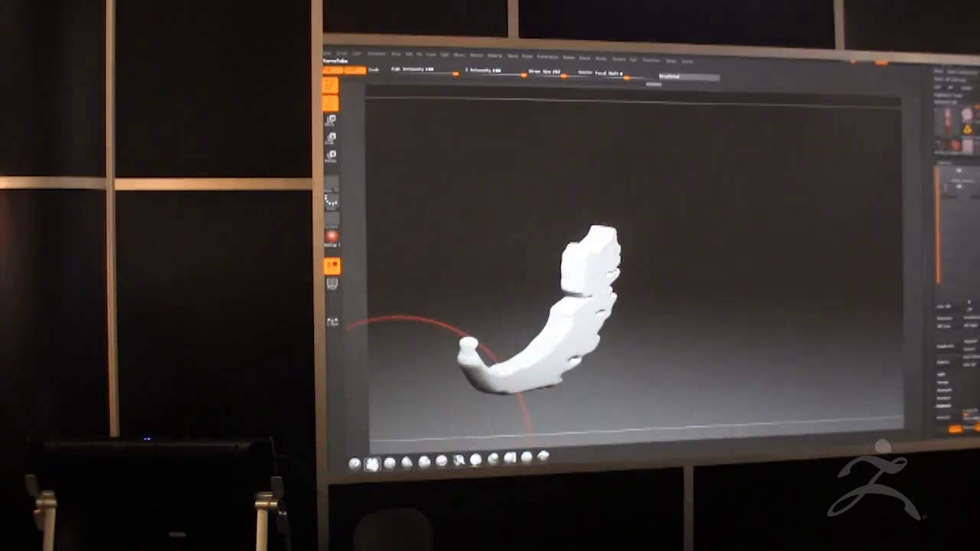
pyautogui.press('b')
pyautogui.press('Escape')
pyautogui.press('b')
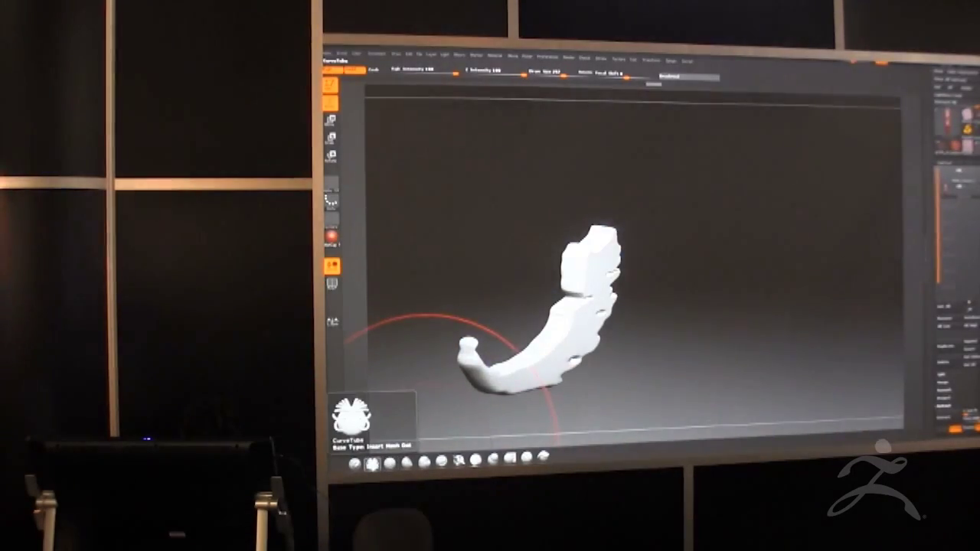
pyautogui.press('b')
pyautogui.press('m')
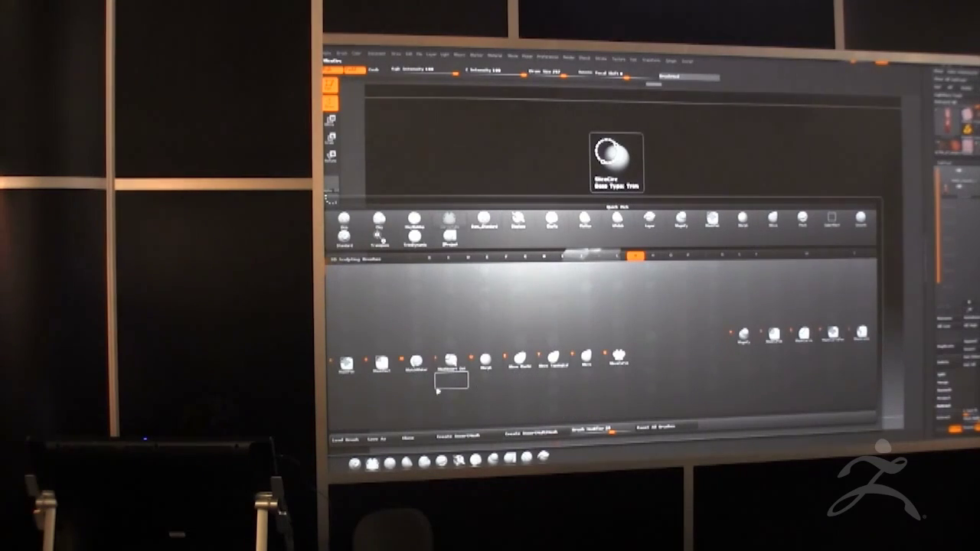
pyautogui.click(586, 360)
pyautogui.moveTo(526, 304)
pyautogui.mouseDown()
pyautogui.moveTo(589, 306)
pyautogui.moveTo(518, 306)
pyautogui.moveTo(543, 308)
pyautogui.moveTo(571, 292)
pyautogui.mouseUp()
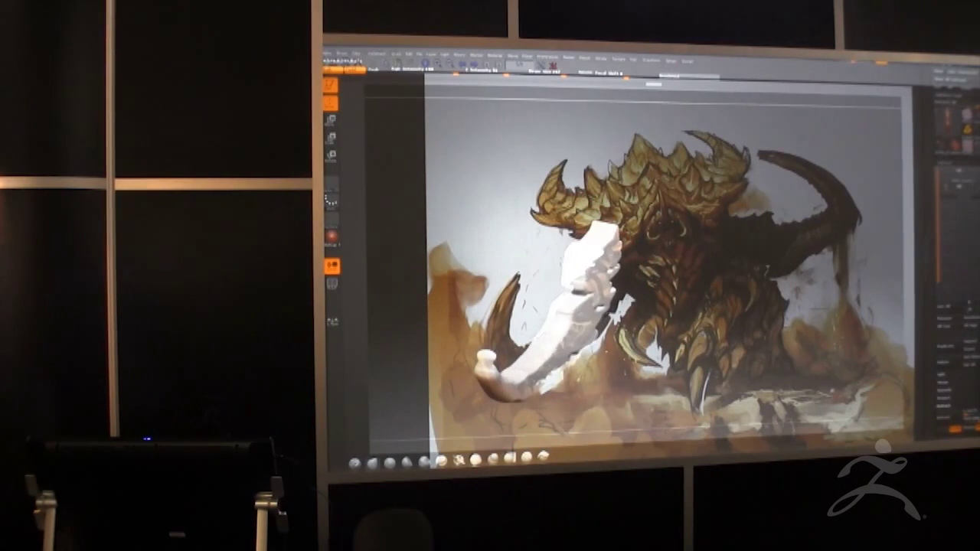
pyautogui.moveTo(594, 246); pyautogui.dragTo(607, 255)
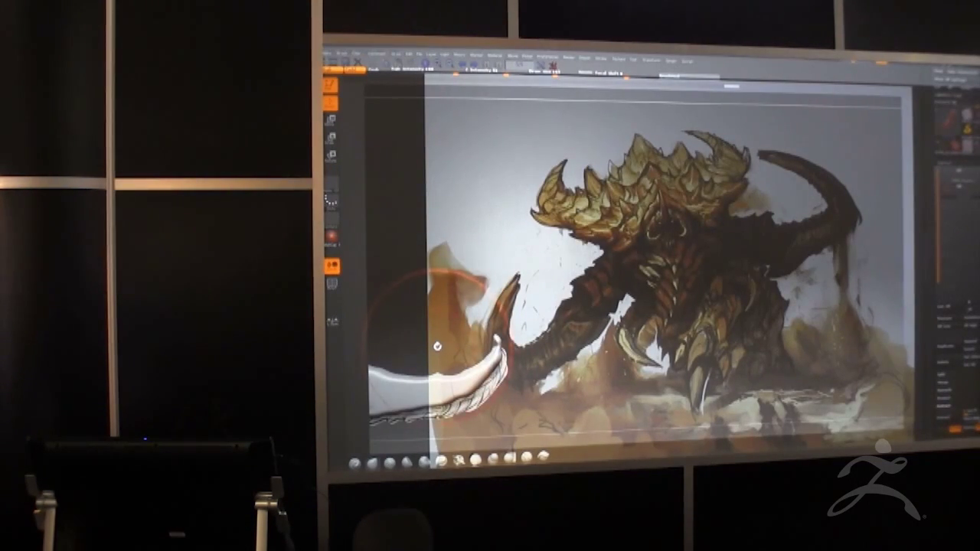
# Choose the SnakeHook brush, frame the tusk from the side and reduce the draw size for working on its tip.
pyautogui.keyDown('alt'); pyautogui.moveTo(437, 346); pyautogui.dragTo(579, 343); pyautogui.keyUp('alt')
pyautogui.moveTo(407, 300); pyautogui.dragTo(443, 329)
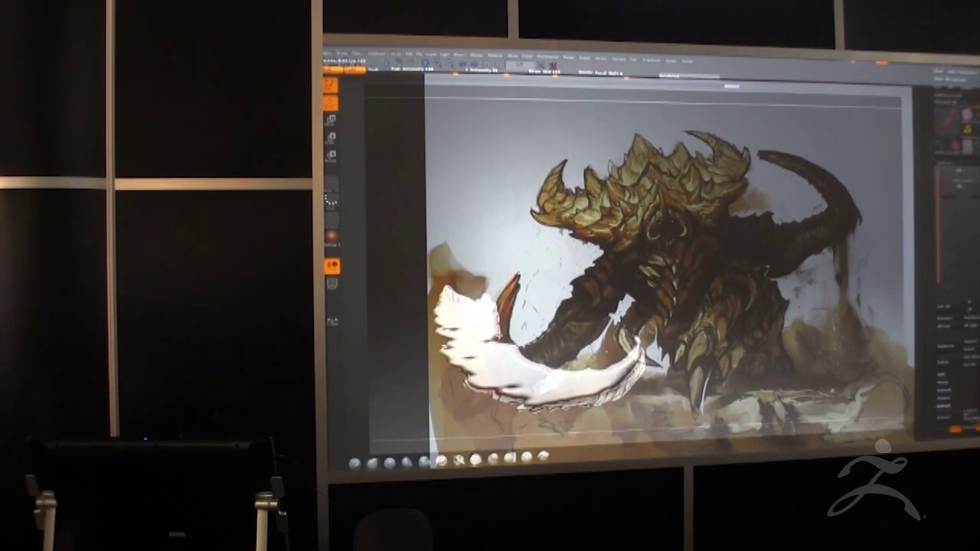
pyautogui.moveTo(567, 333)
pyautogui.mouseDown()
pyautogui.moveTo(579, 340)
pyautogui.moveTo(601, 280)
pyautogui.mouseUp()
pyautogui.press('space')
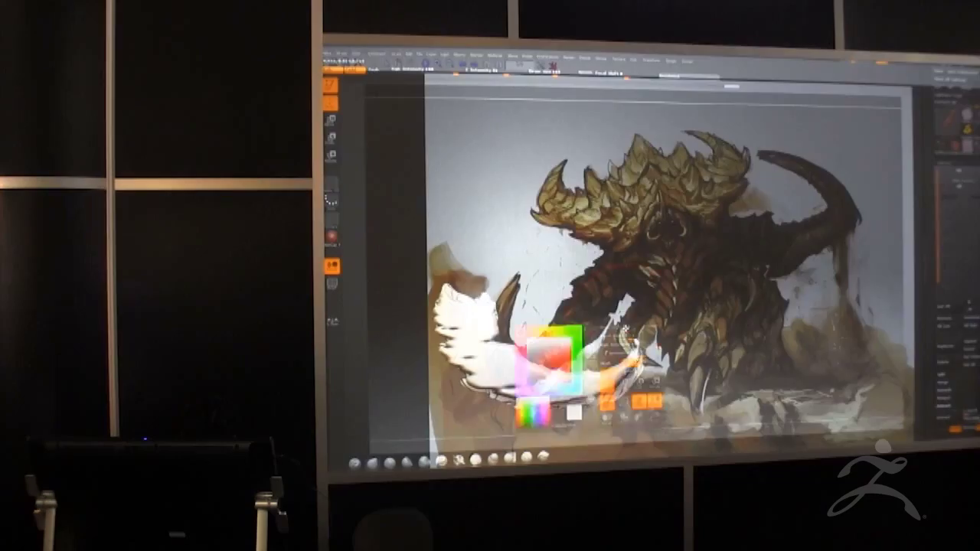
pyautogui.moveTo(627, 329); pyautogui.dragTo(620, 328)
pyautogui.click(459, 460)
pyautogui.click(459, 460)
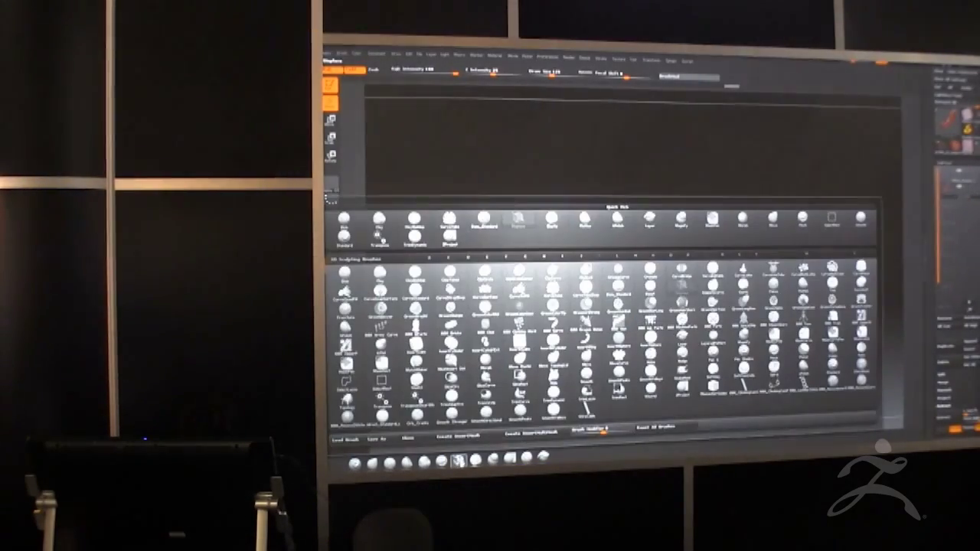
pyautogui.click(682, 375)
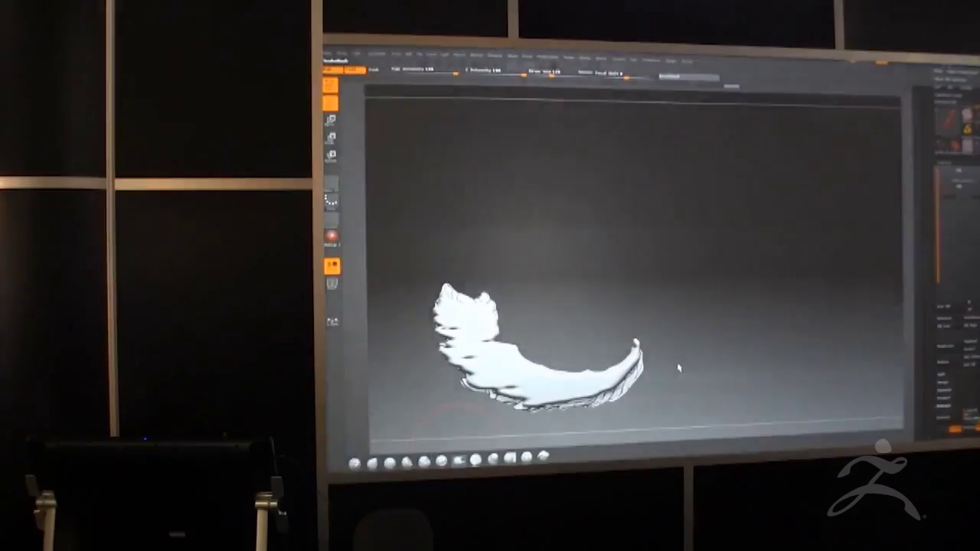
pyautogui.moveTo(453, 314); pyautogui.dragTo(406, 307)
pyautogui.press('space')
pyautogui.moveTo(603, 349); pyautogui.dragTo(590, 342)
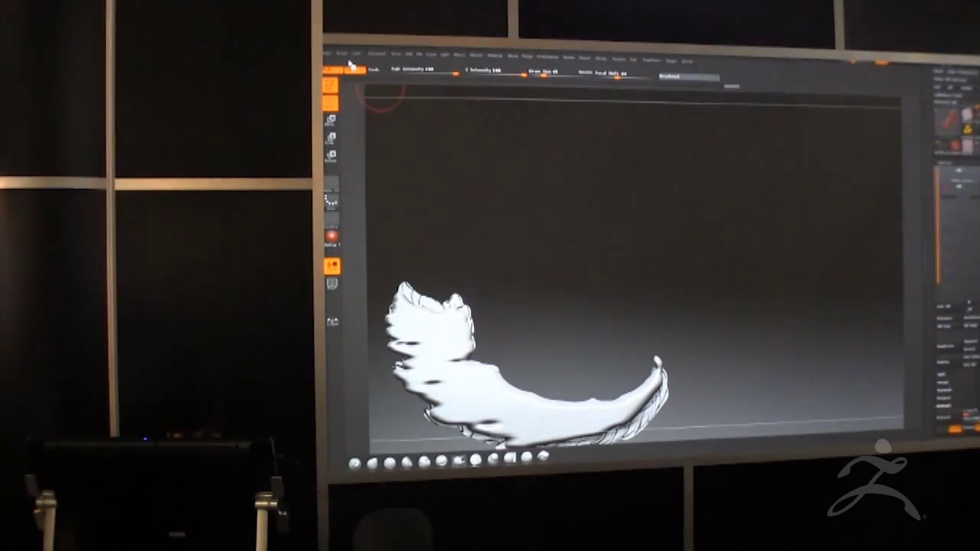
# Turn on AccuCurve for the SnakeHook brush and pull the tusk's tip out into a long sharp point.
pyautogui.click(342, 54)
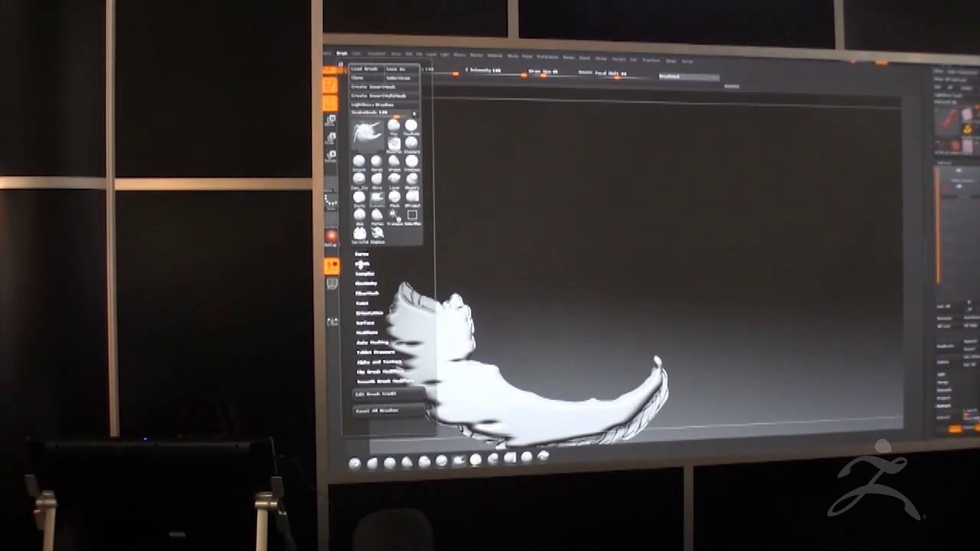
pyautogui.click(362, 263)
pyautogui.click(360, 263)
pyautogui.click(363, 273)
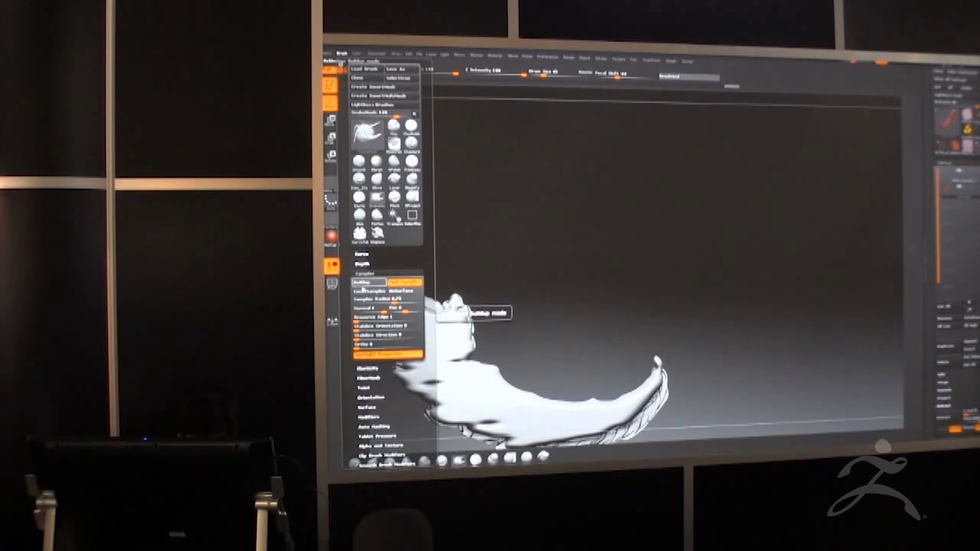
pyautogui.click(361, 263)
pyautogui.click(361, 254)
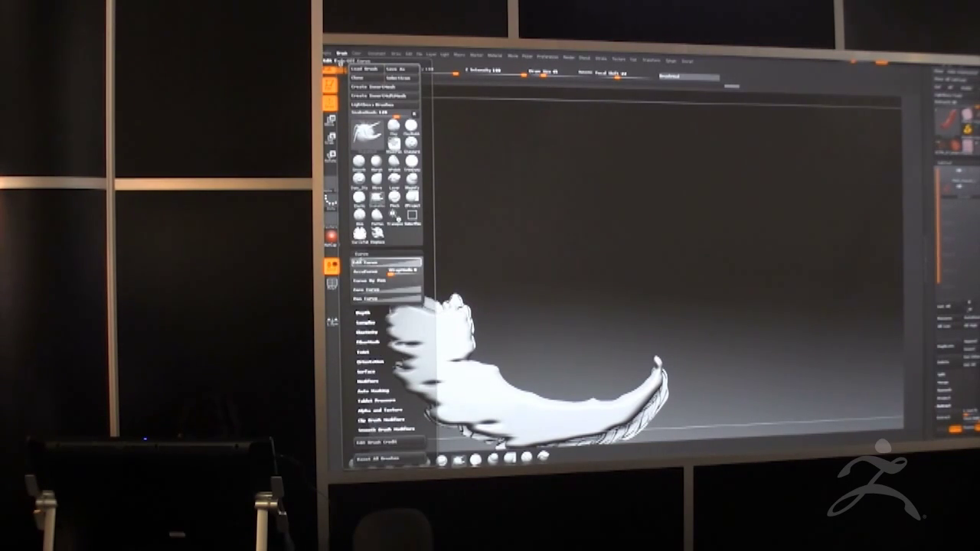
pyautogui.click(365, 274)
pyautogui.hotkey('alt', 'Tab')
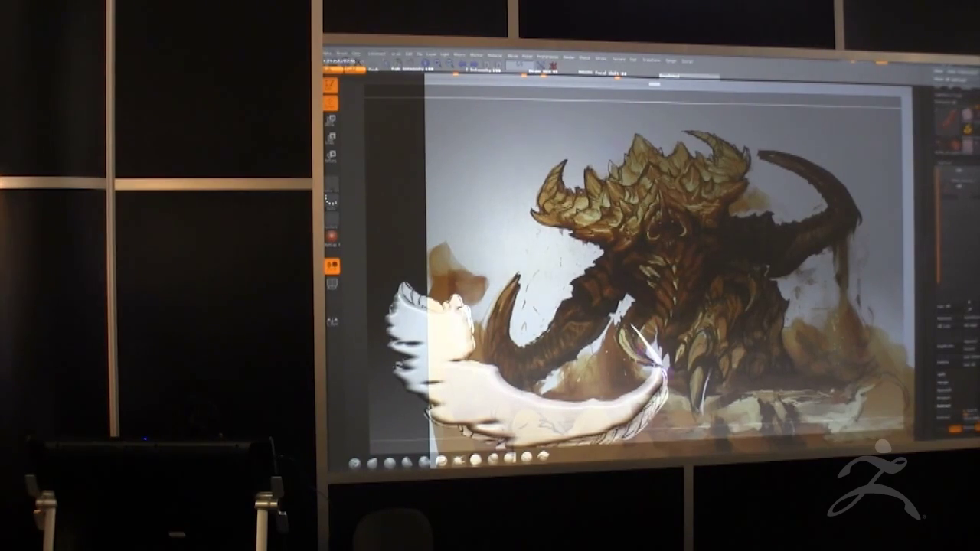
pyautogui.hotkey('alt', 'Tab')
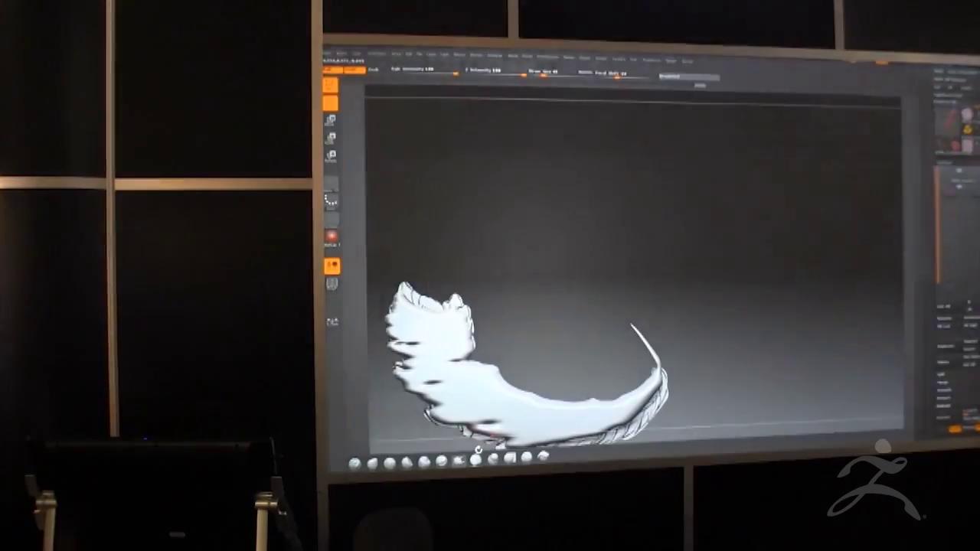
# Choose the Inflat brush and thicken the thin, pulled-out tip of the tusk.
pyautogui.click(494, 460)
pyautogui.press('b')
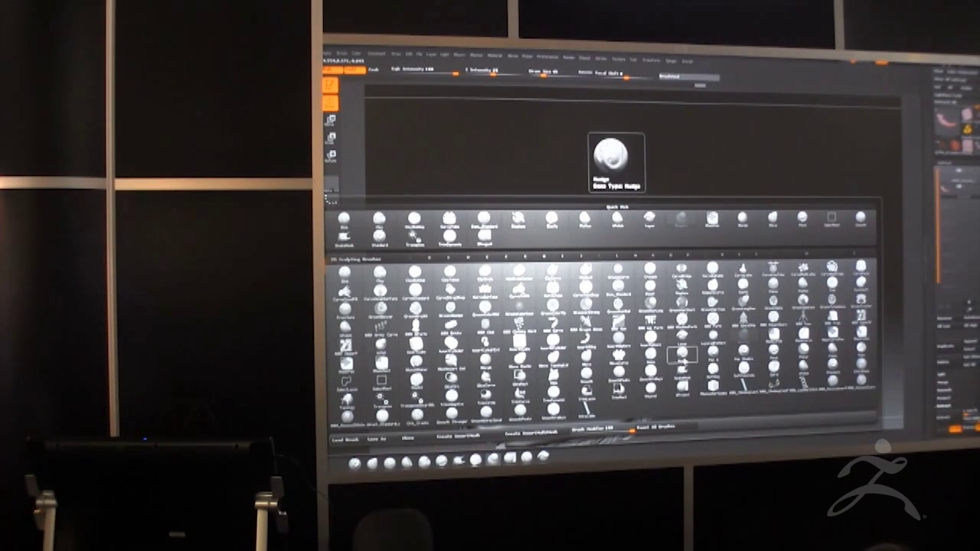
pyautogui.press('m')
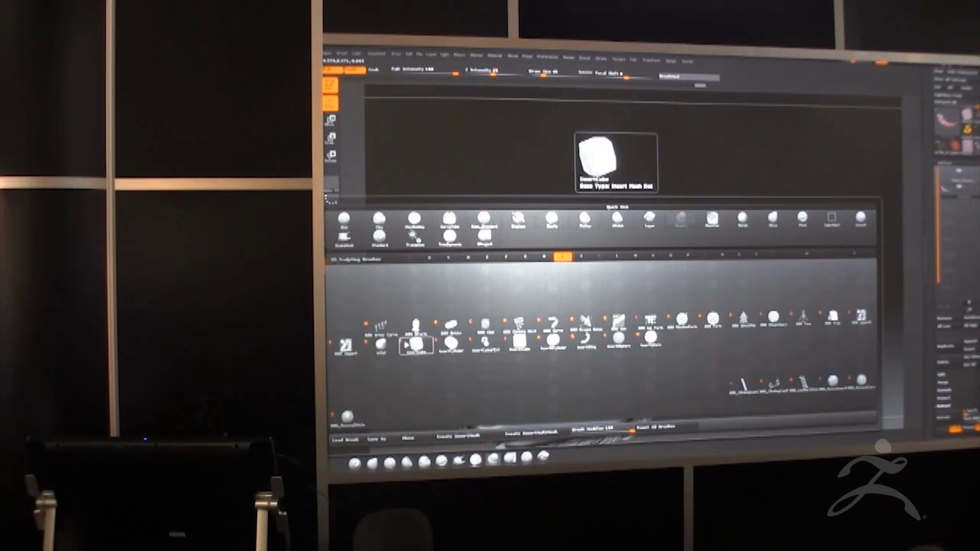
pyautogui.click(381, 346)
pyautogui.moveTo(668, 339); pyautogui.dragTo(633, 334)
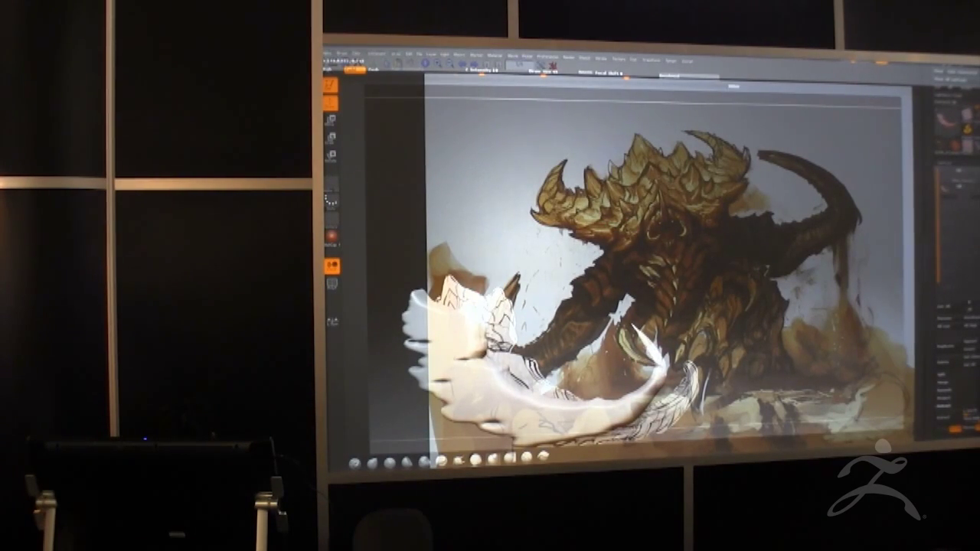
pyautogui.moveTo(607, 351)
pyautogui.mouseDown()
pyautogui.moveTo(576, 377)
pyautogui.moveTo(593, 345)
pyautogui.moveTo(606, 356)
pyautogui.mouseUp()
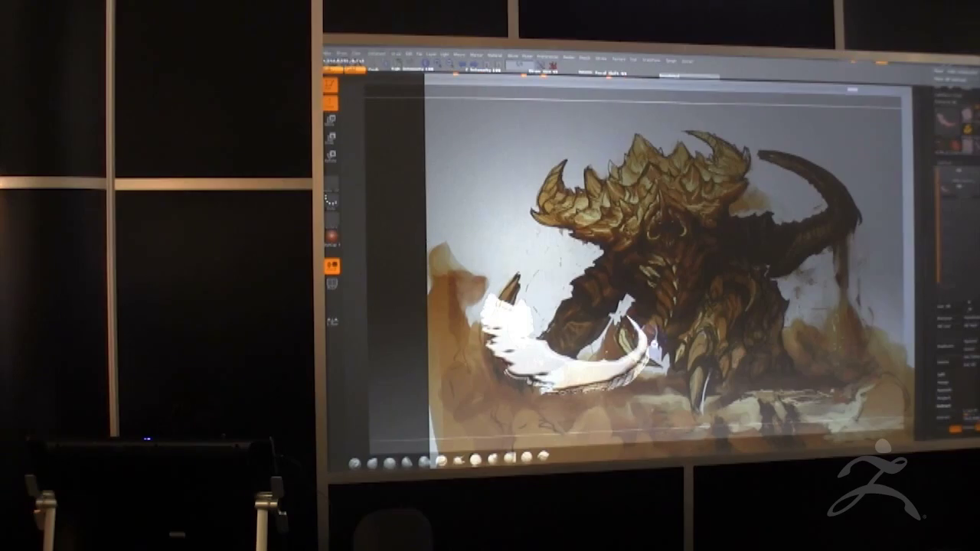
# Line the tusk up with the painting again and pull the upper end of the neck into place with SnakeHook.
pyautogui.moveTo(580, 341)
pyautogui.mouseDown(button='right')
pyautogui.moveTo(549, 327)
pyautogui.moveTo(580, 337)
pyautogui.mouseUp(button='right')
pyautogui.rightClick(580, 337)
pyautogui.moveTo(580, 340); pyautogui.dragTo(600, 343)
pyautogui.click(459, 461)
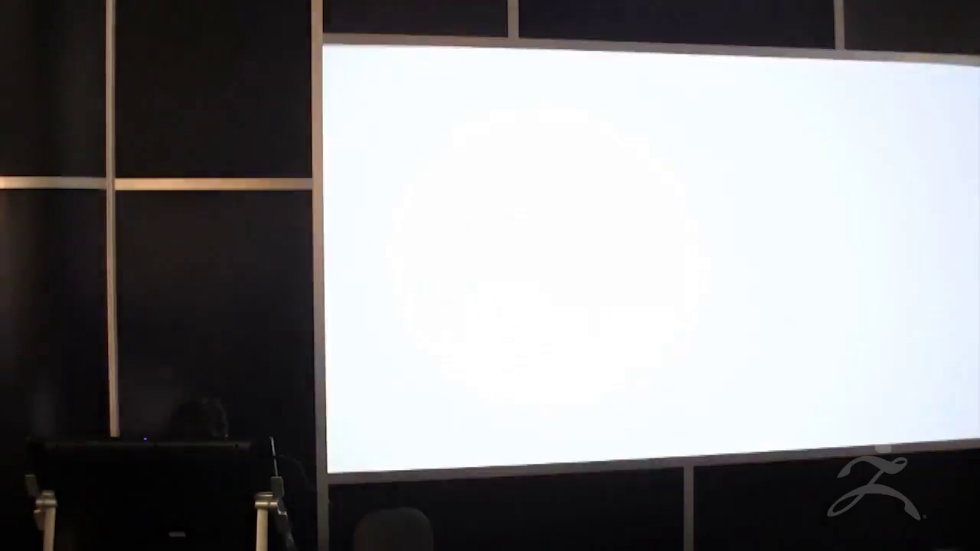
pyautogui.moveTo(672, 368); pyautogui.dragTo(675, 346)
pyautogui.keyDown('alt'); pyautogui.click(665, 360); pyautogui.keyUp('alt')
pyautogui.moveTo(661, 359); pyautogui.dragTo(462, 359, button='right')
pyautogui.moveTo(463, 359); pyautogui.dragTo(484, 360)
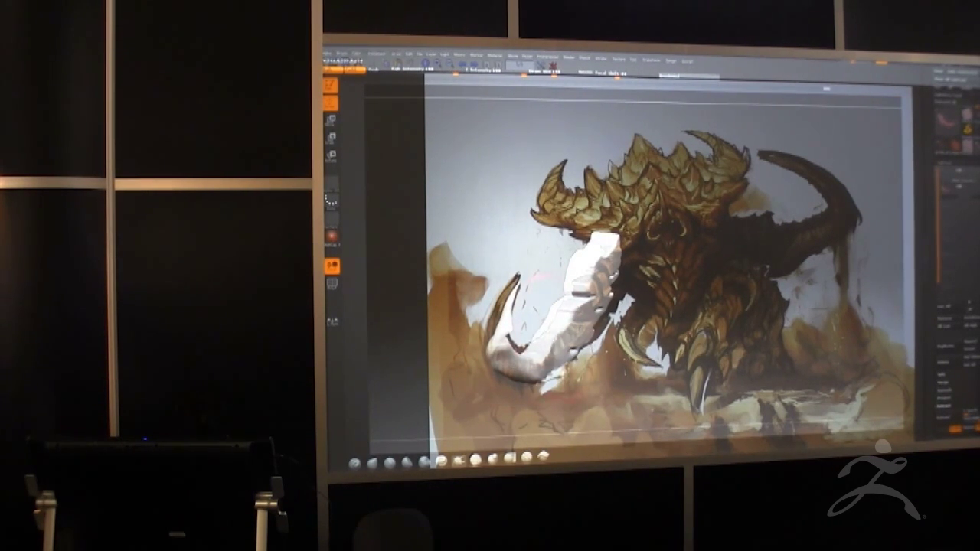
pyautogui.moveTo(601, 239); pyautogui.dragTo(615, 241)
pyautogui.moveTo(611, 281); pyautogui.dragTo(599, 291)
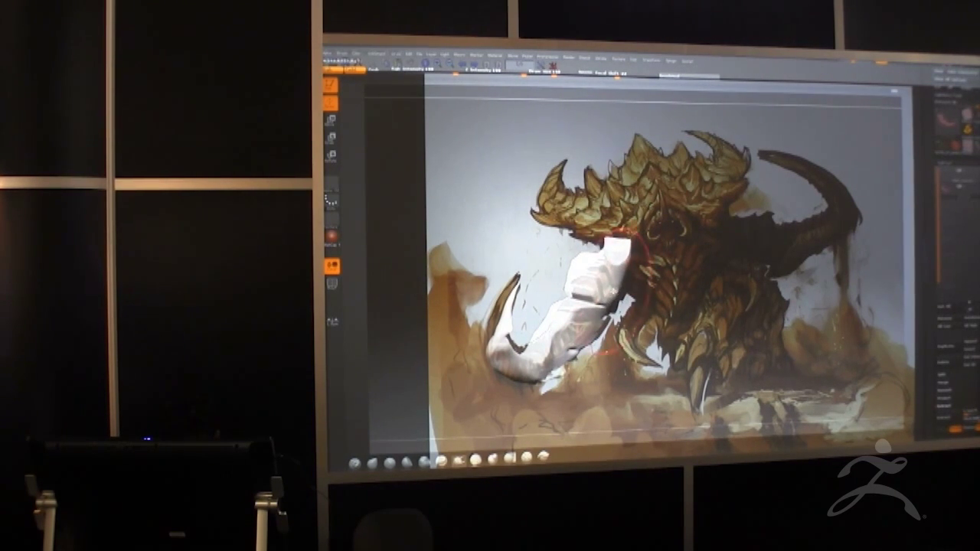
# Close up the hole by the jagged back edge of the tusk's wide base with the Inflat brush.
pyautogui.moveTo(460, 301)
pyautogui.keyDown('alt'); pyautogui.mouseDown()
pyautogui.moveTo(452, 288)
pyautogui.moveTo(458, 348)
pyautogui.moveTo(470, 273)
pyautogui.moveTo(498, 287)
pyautogui.moveTo(501, 303)
pyautogui.mouseUp(); pyautogui.keyUp('alt')
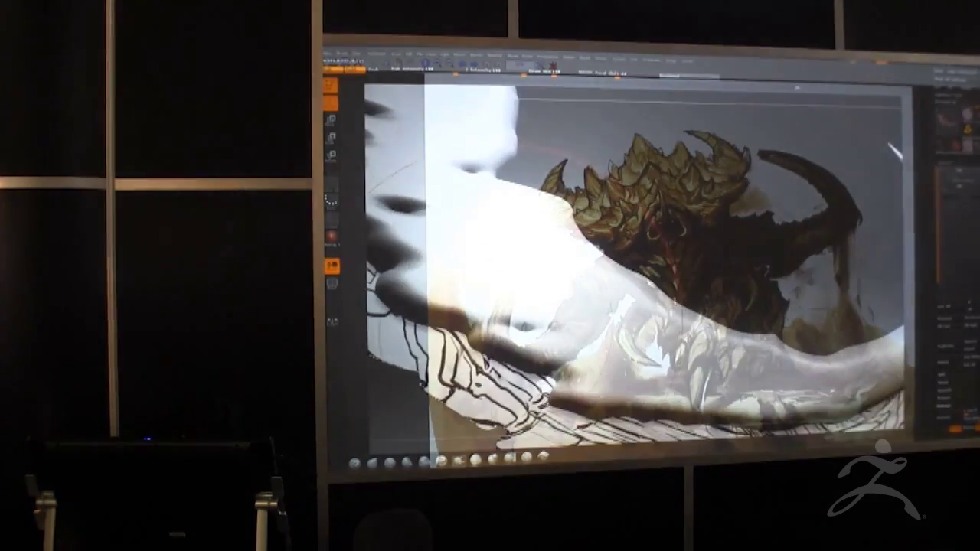
pyautogui.press('space')
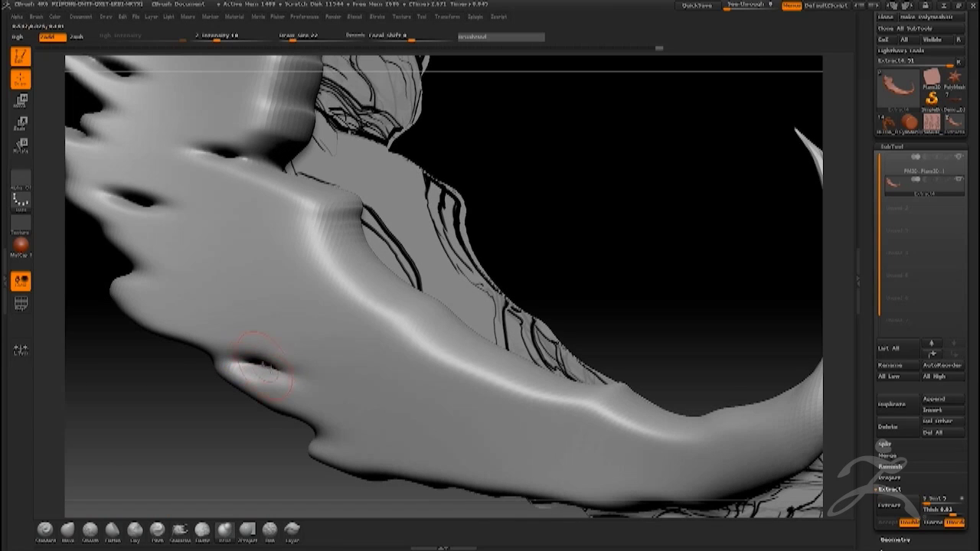
pyautogui.press('shift')
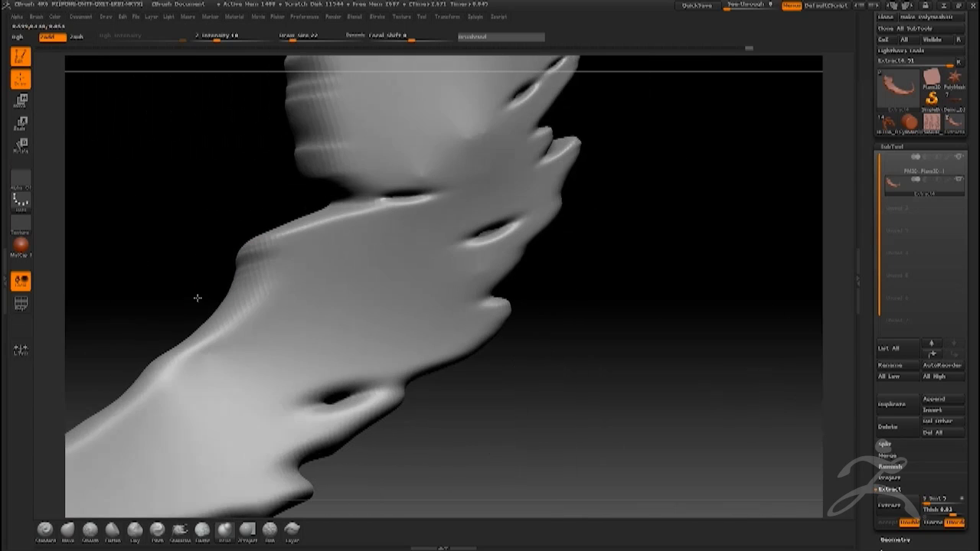
pyautogui.moveTo(197, 298); pyautogui.dragTo(223, 293)
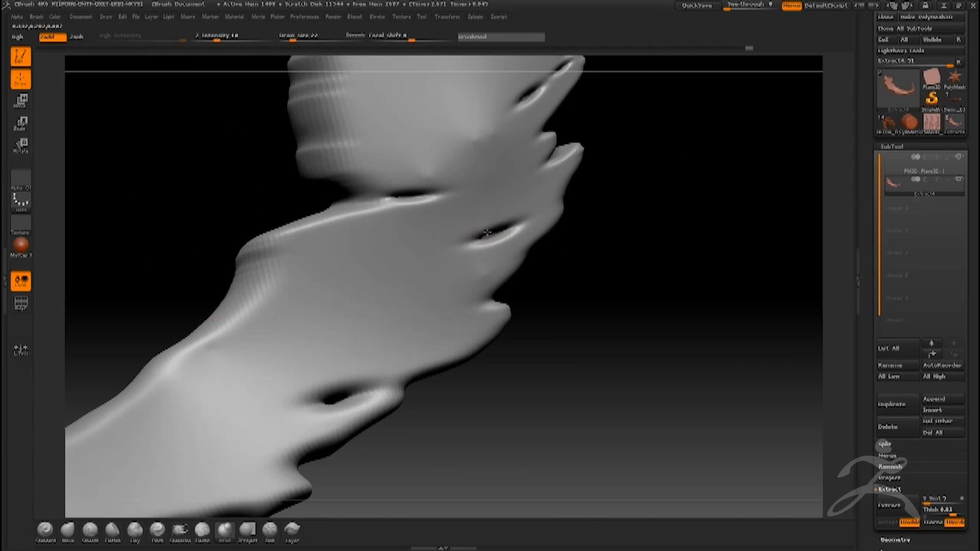
pyautogui.moveTo(476, 232); pyautogui.dragTo(505, 221)
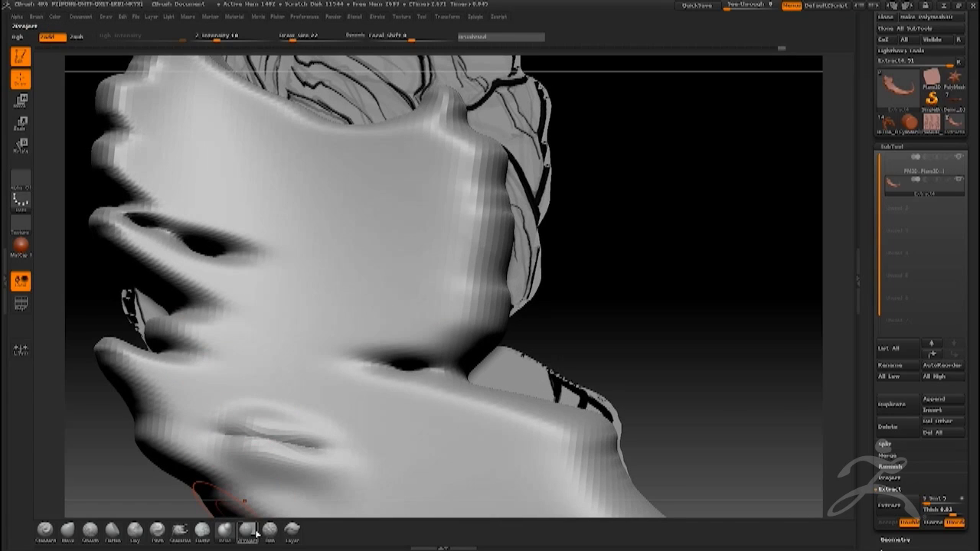
# Choose the Dam_Standard brush and carve a deep crease where the neck meets the tusk base.
pyautogui.doubleClick(271, 534)
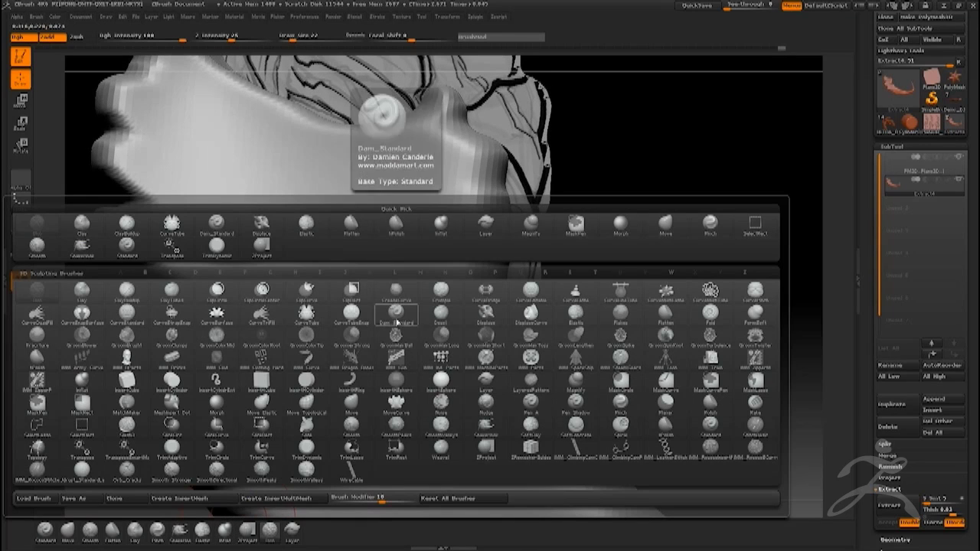
pyautogui.click(396, 315)
pyautogui.moveTo(451, 370); pyautogui.dragTo(216, 334)
pyautogui.moveTo(273, 329); pyautogui.dragTo(306, 348, button='right')
pyautogui.moveTo(353, 358)
pyautogui.mouseDown()
pyautogui.moveTo(305, 327)
pyautogui.moveTo(241, 350)
pyautogui.moveTo(328, 342)
pyautogui.moveTo(363, 358)
pyautogui.mouseUp()
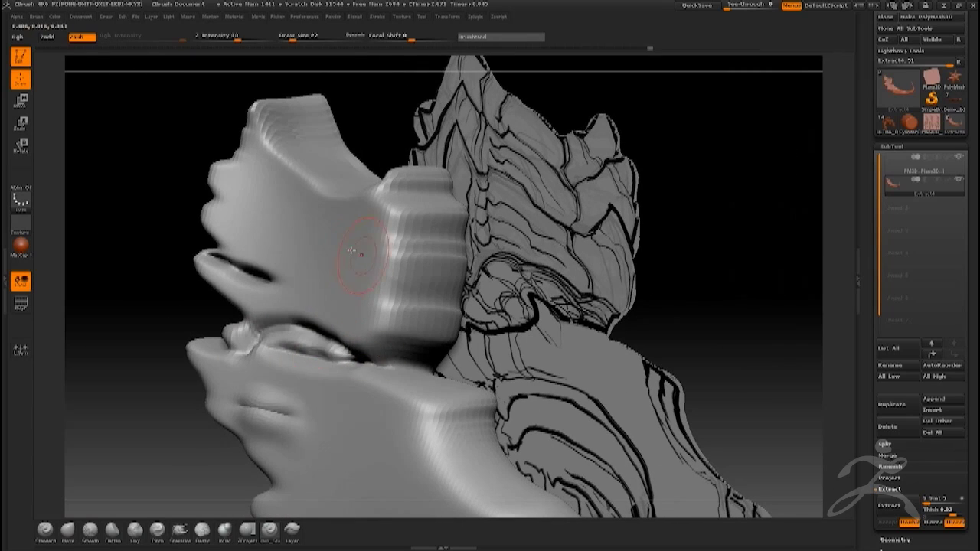
# Carve several fold grooves across the front of the neck and around its ribbed edge with Dam_Standard.
pyautogui.moveTo(382, 279)
pyautogui.mouseDown()
pyautogui.moveTo(246, 279)
pyautogui.moveTo(307, 274)
pyautogui.mouseUp()
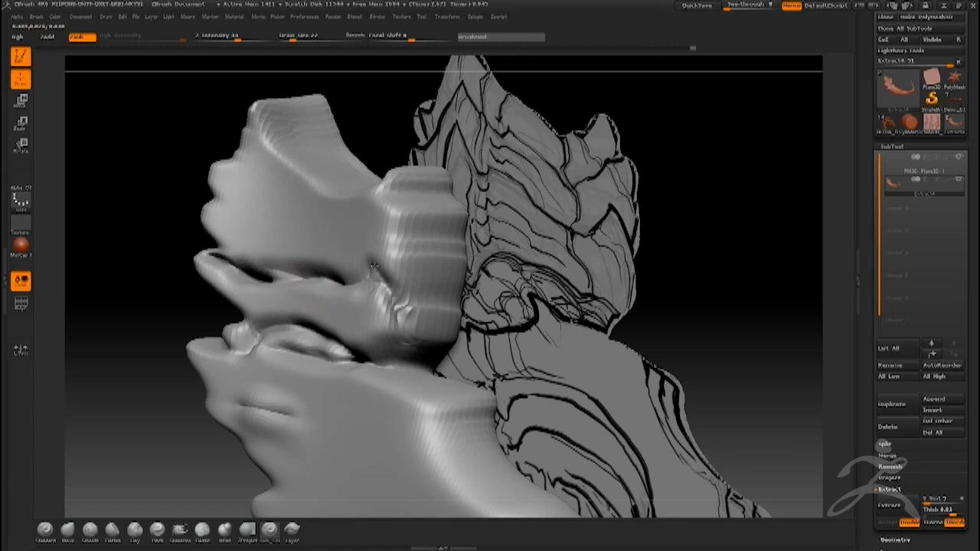
pyautogui.moveTo(392, 337)
pyautogui.mouseDown()
pyautogui.moveTo(354, 305)
pyautogui.moveTo(222, 270)
pyautogui.mouseUp()
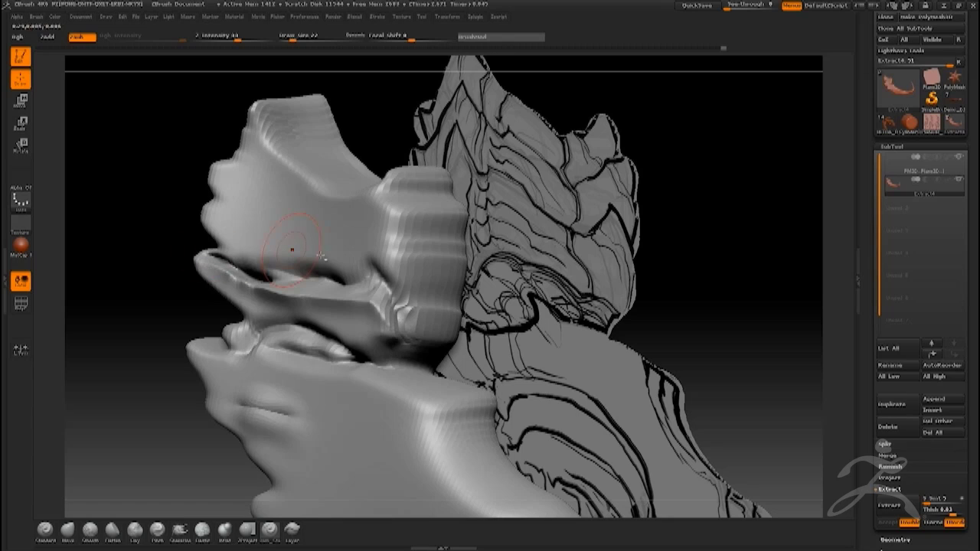
pyautogui.moveTo(411, 278)
pyautogui.mouseDown()
pyautogui.moveTo(394, 234)
pyautogui.moveTo(375, 219)
pyautogui.moveTo(224, 230)
pyautogui.moveTo(197, 206)
pyautogui.moveTo(280, 217)
pyautogui.mouseUp()
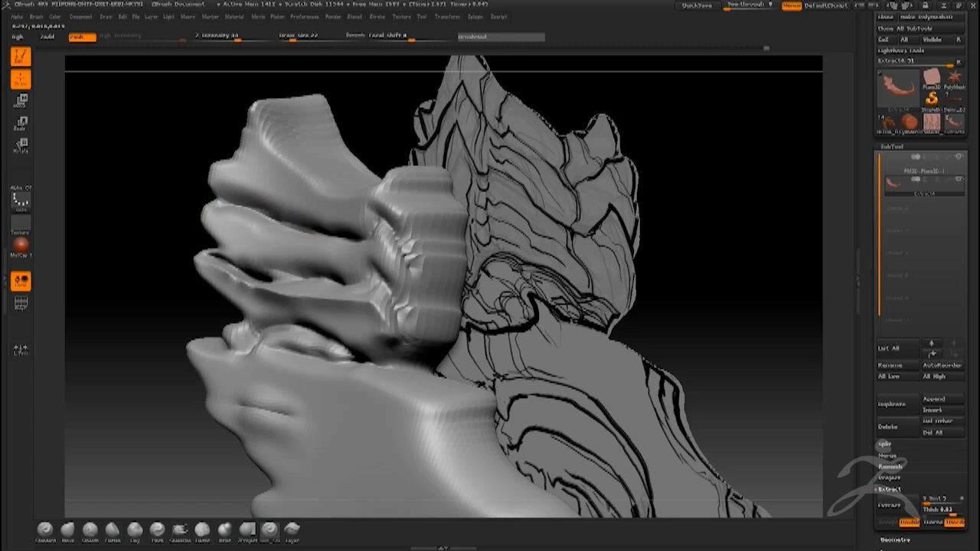
pyautogui.moveTo(442, 263)
pyautogui.mouseDown()
pyautogui.moveTo(464, 258)
pyautogui.moveTo(431, 280)
pyautogui.moveTo(389, 259)
pyautogui.mouseUp()
pyautogui.moveTo(434, 325); pyautogui.dragTo(354, 280)
# Carve corresponding fold grooves across the reverse side of the neck.
pyautogui.moveTo(150, 265)
pyautogui.mouseDown()
pyautogui.moveTo(182, 274)
pyautogui.moveTo(171, 289)
pyautogui.moveTo(184, 285)
pyautogui.mouseUp()
pyautogui.keyDown('shift'); pyautogui.moveTo(234, 265); pyautogui.dragTo(190, 249); pyautogui.keyUp('shift')
pyautogui.moveTo(178, 308)
pyautogui.keyDown('alt'); pyautogui.mouseDown()
pyautogui.moveTo(151, 286)
pyautogui.moveTo(360, 276)
pyautogui.mouseUp(); pyautogui.keyUp('alt')
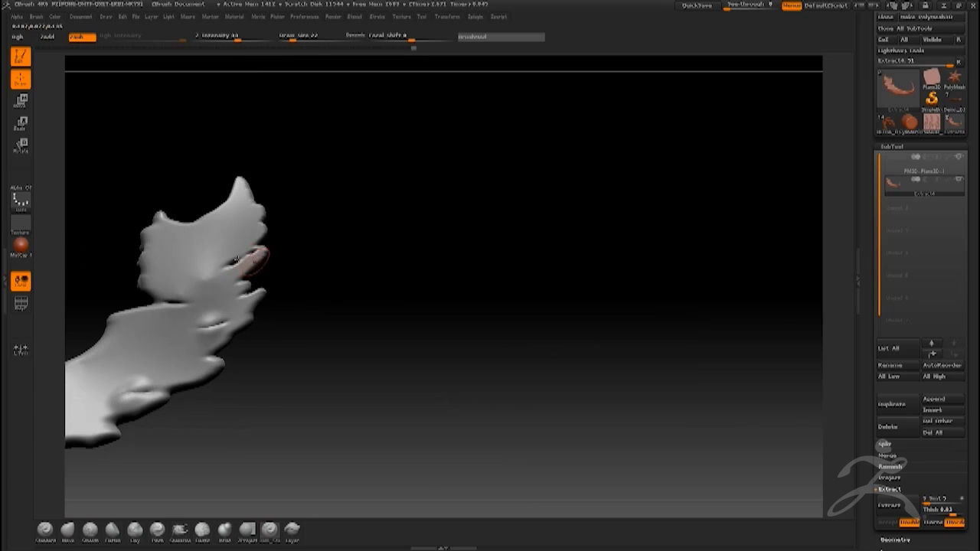
pyautogui.moveTo(258, 264); pyautogui.dragTo(163, 272)
pyautogui.moveTo(260, 218)
pyautogui.mouseDown()
pyautogui.moveTo(230, 244)
pyautogui.moveTo(154, 244)
pyautogui.mouseUp()
pyautogui.moveTo(337, 285); pyautogui.dragTo(177, 304)
pyautogui.moveTo(200, 337)
pyautogui.keyDown('alt'); pyautogui.mouseDown()
pyautogui.moveTo(180, 307)
pyautogui.moveTo(181, 332)
pyautogui.moveTo(205, 344)
pyautogui.mouseUp(); pyautogui.keyUp('alt')
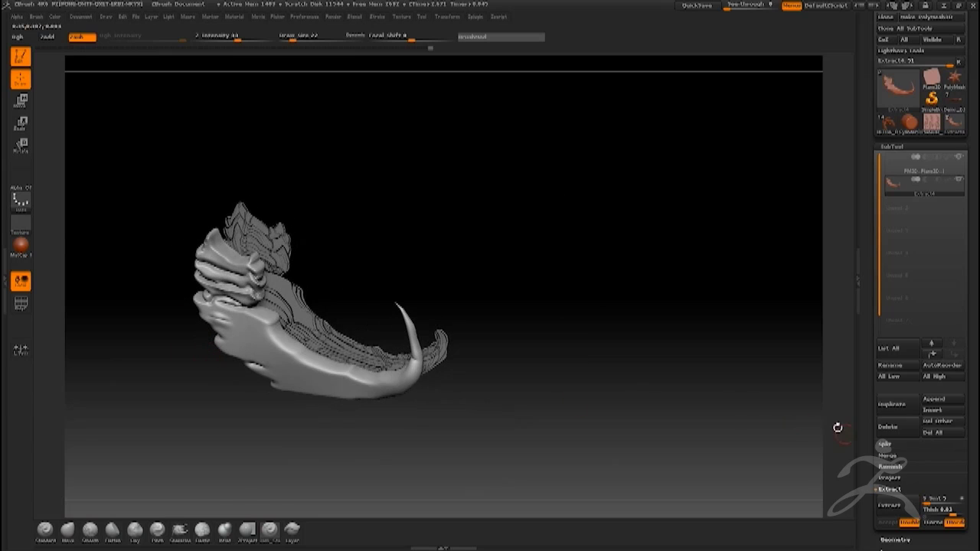
# Choose the Inflat brush with a larger draw size and thicken the tusk's wide base and curved body.
pyautogui.rightClick(280, 408)
pyautogui.moveTo(308, 347); pyautogui.dragTo(326, 349)
pyautogui.click(226, 529)
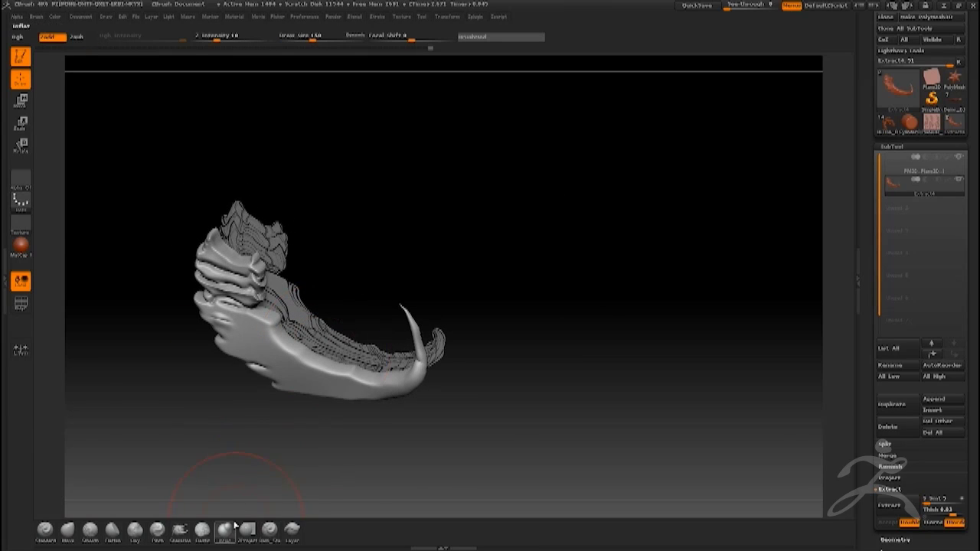
pyautogui.moveTo(222, 392)
pyautogui.mouseDown()
pyautogui.moveTo(257, 357)
pyautogui.moveTo(264, 414)
pyautogui.mouseUp()
pyautogui.moveTo(260, 364); pyautogui.dragTo(332, 376)
pyautogui.moveTo(484, 440); pyautogui.dragTo(481, 426)
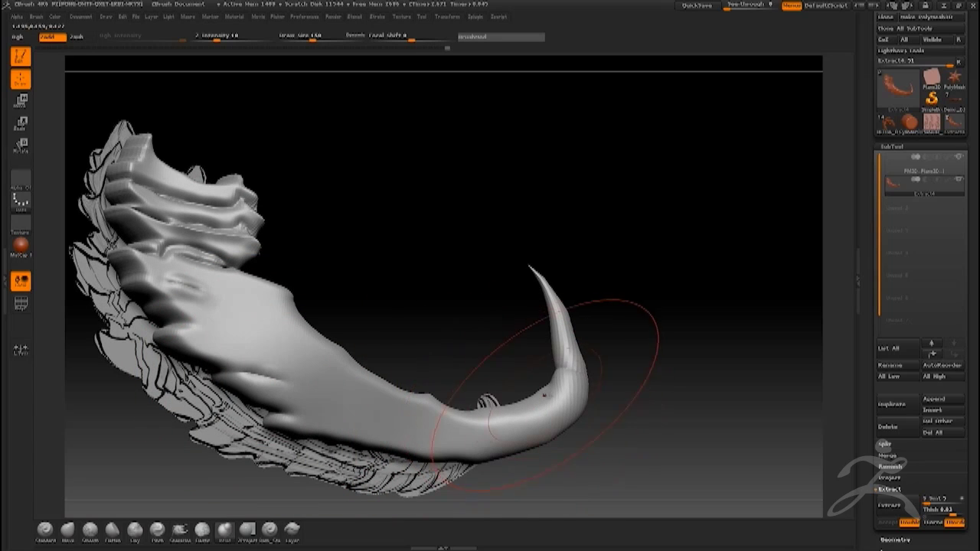
pyautogui.moveTo(223, 342); pyautogui.dragTo(255, 314)
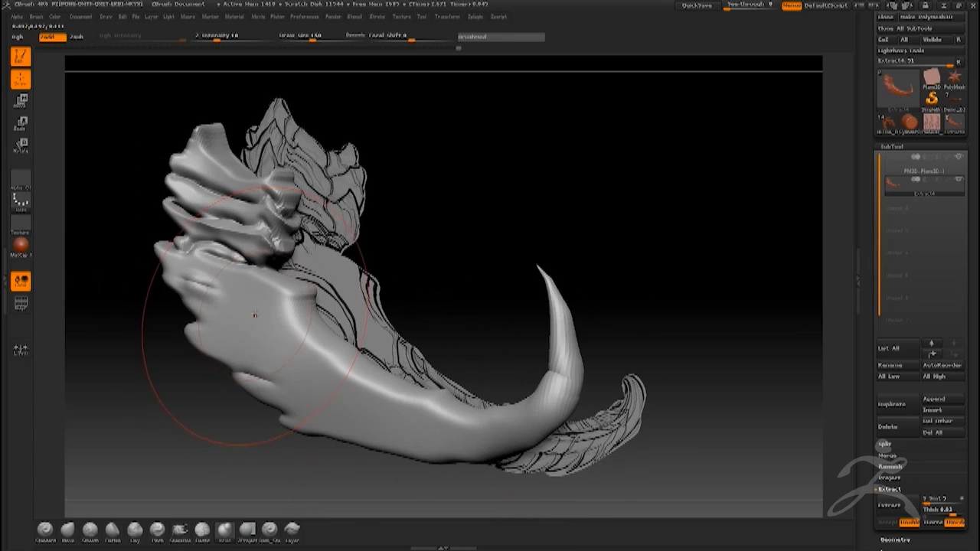
pyautogui.moveTo(281, 365)
pyautogui.keyDown('alt'); pyautogui.mouseDown(button='right')
pyautogui.moveTo(192, 360)
pyautogui.moveTo(245, 350)
pyautogui.moveTo(322, 356)
pyautogui.mouseUp(button='right'); pyautogui.keyUp('alt')
# Try remeshing the tusk with DynaMesh at resolution 96, inspect its polyframe and undo the remesh.
pyautogui.moveTo(868, 405)
pyautogui.mouseDown()
pyautogui.moveTo(869, 332)
pyautogui.moveTo(872, 401)
pyautogui.mouseUp()
pyautogui.click(892, 315)
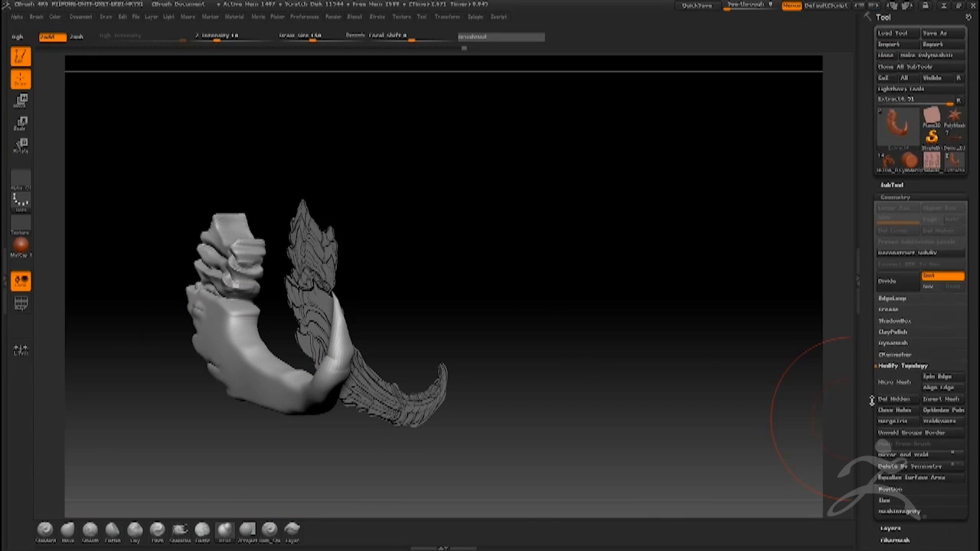
pyautogui.click(890, 343)
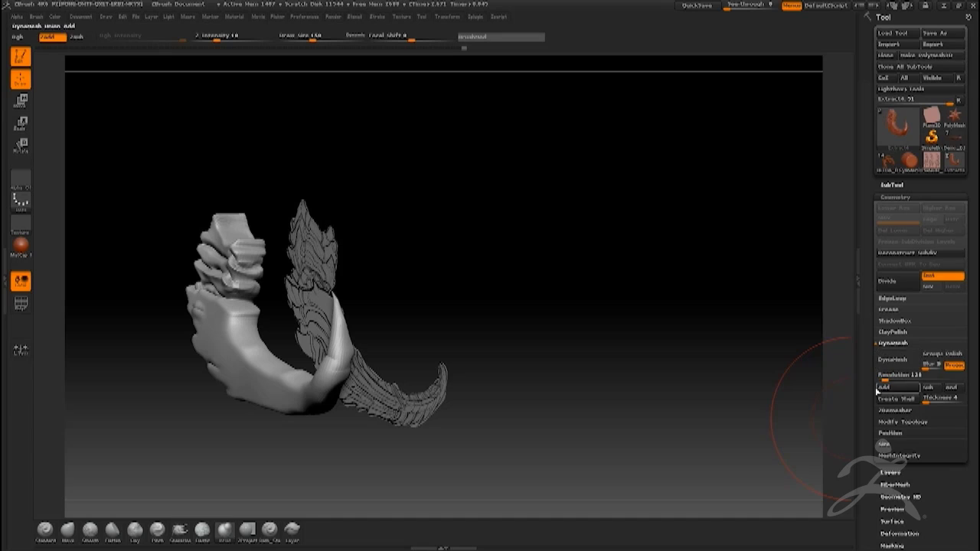
pyautogui.click(884, 362)
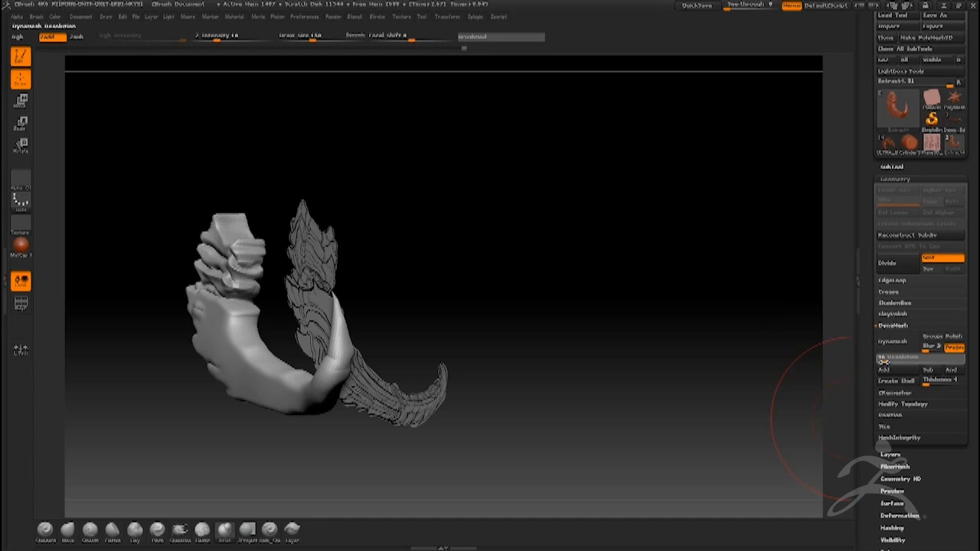
pyautogui.moveTo(883, 362); pyautogui.dragTo(882, 361)
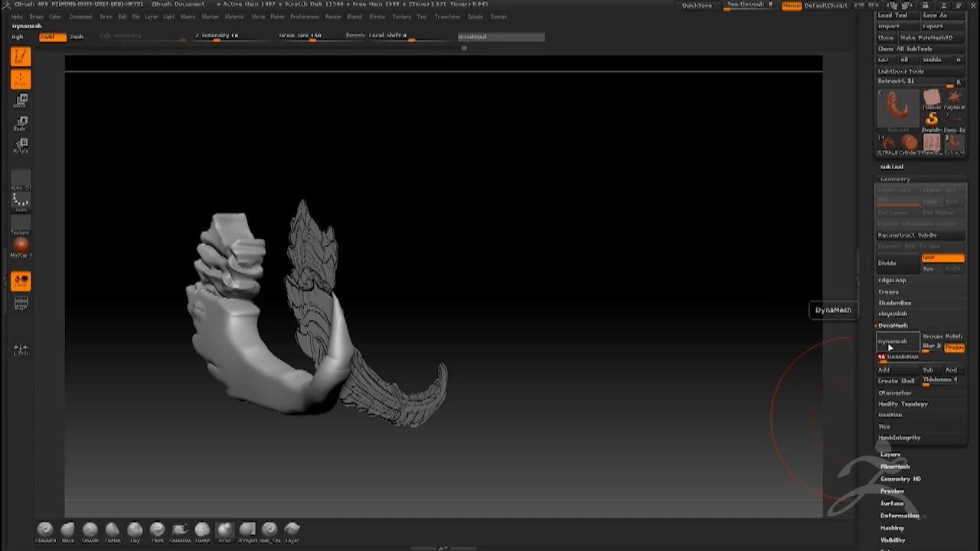
pyautogui.click(889, 346)
pyautogui.click(21, 304)
pyautogui.moveTo(157, 388)
pyautogui.mouseDown()
pyautogui.moveTo(160, 340)
pyautogui.moveTo(154, 358)
pyautogui.moveTo(71, 275)
pyautogui.moveTo(153, 338)
pyautogui.moveTo(178, 334)
pyautogui.moveTo(186, 348)
pyautogui.mouseUp()
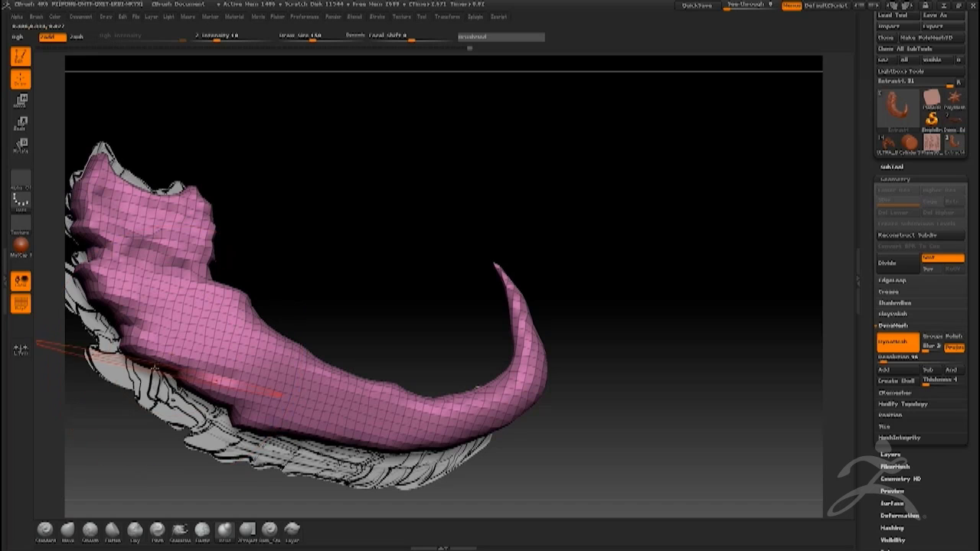
pyautogui.hotkey('ctrl', 'd')
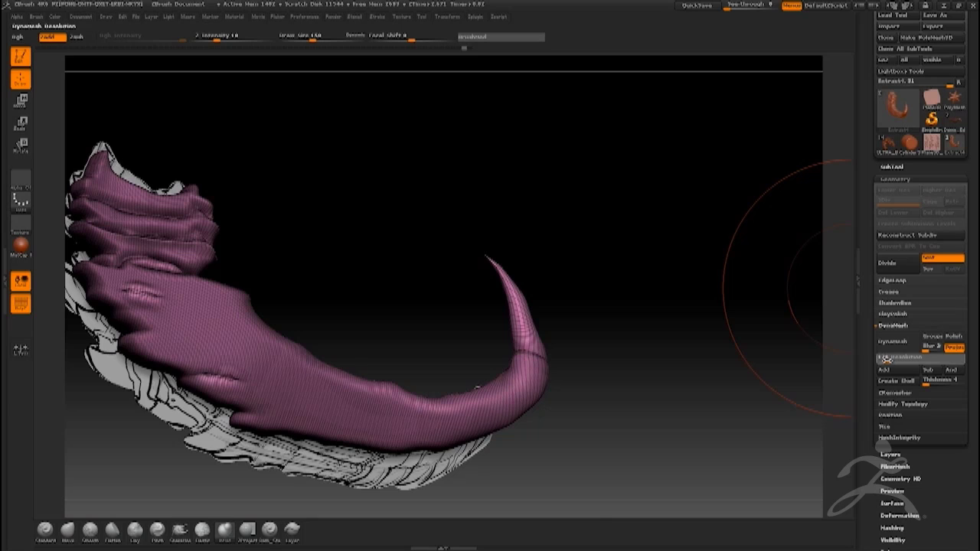
# Set the DynaMesh resolution to 192, remesh the tusk and check the wireframe from another angle.
pyautogui.moveTo(887, 363); pyautogui.dragTo(886, 362)
pyautogui.click(887, 359)
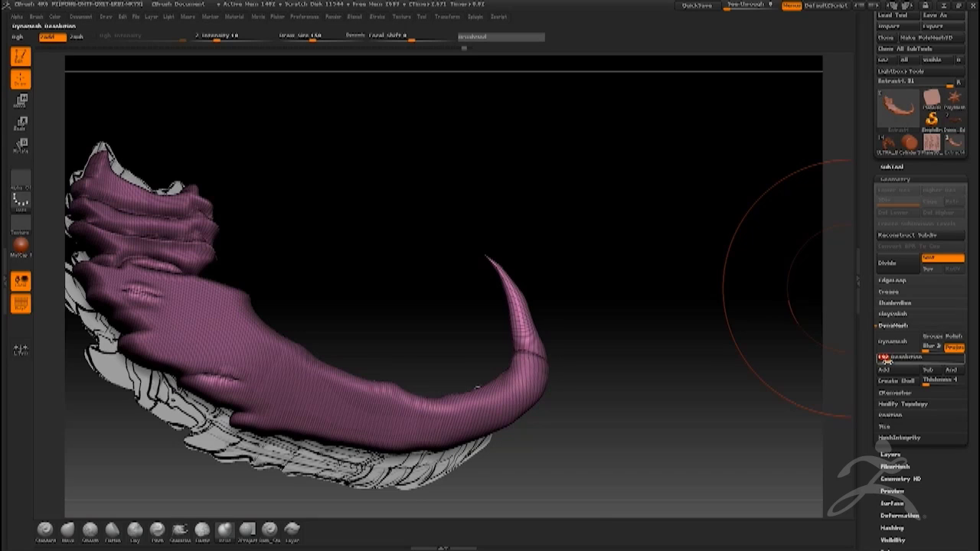
pyautogui.click(891, 346)
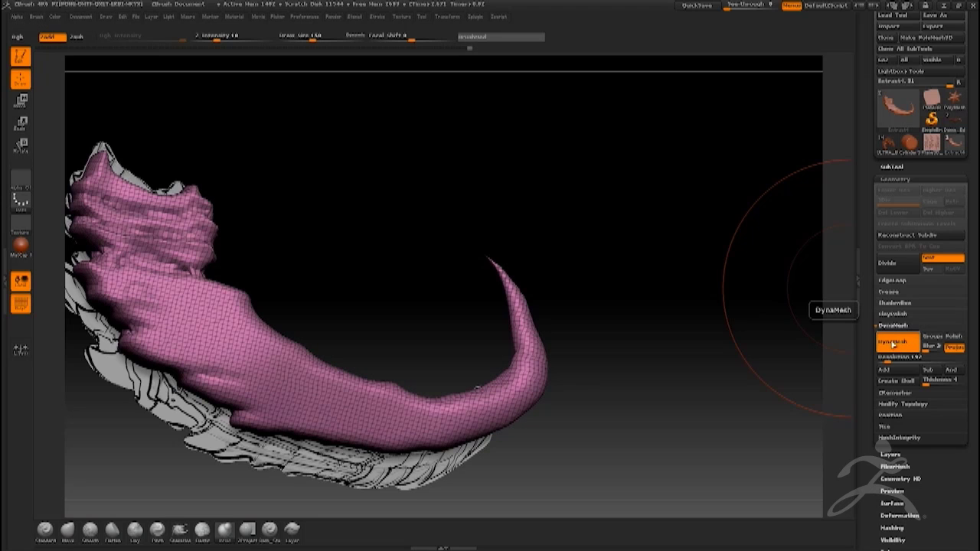
pyautogui.moveTo(223, 389); pyautogui.dragTo(210, 388, button='right')
pyautogui.moveTo(209, 388)
pyautogui.mouseDown()
pyautogui.moveTo(175, 383)
pyautogui.moveTo(207, 426)
pyautogui.moveTo(219, 372)
pyautogui.mouseUp()
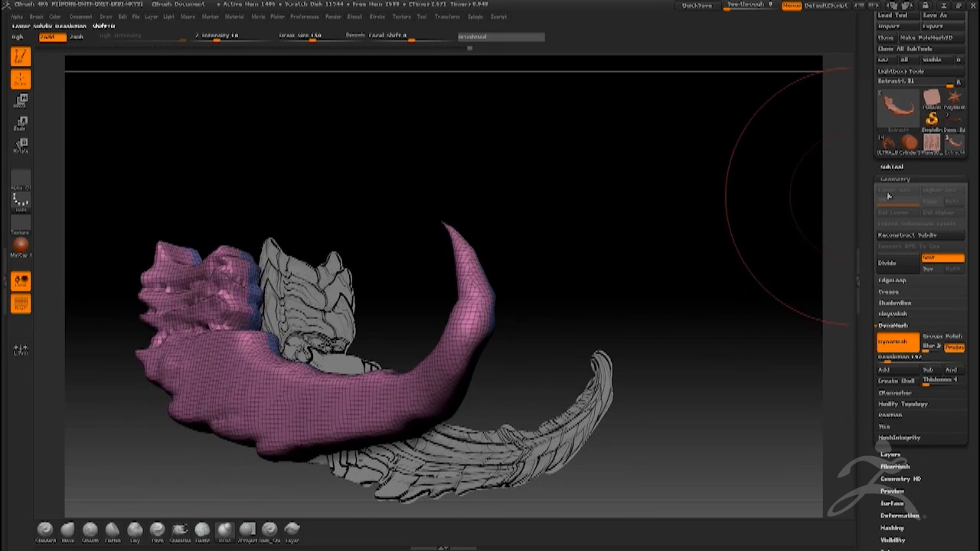
# Select the reference plane subtool, subdivide its mesh and turn off the polyframe display.
pyautogui.click(886, 168)
pyautogui.click(887, 165)
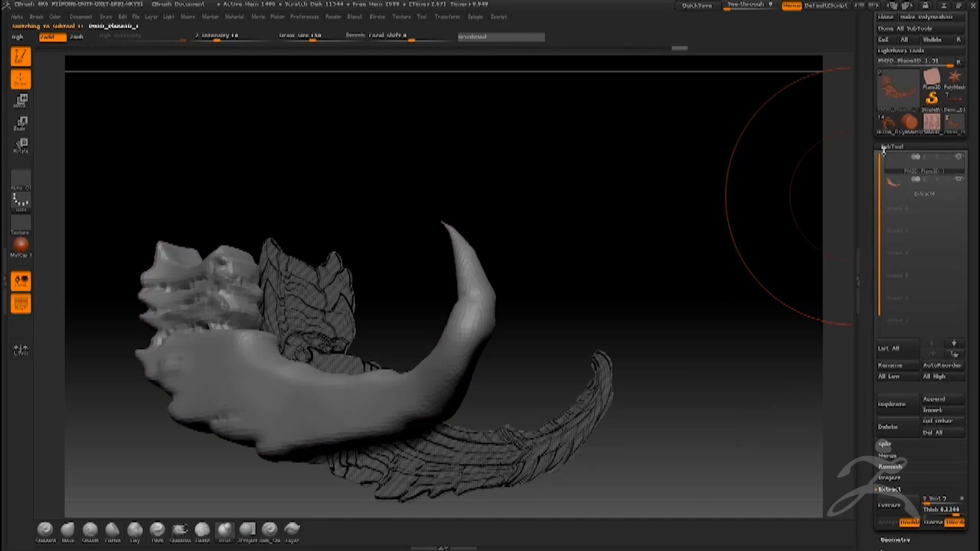
pyautogui.click(887, 150)
pyautogui.click(887, 159)
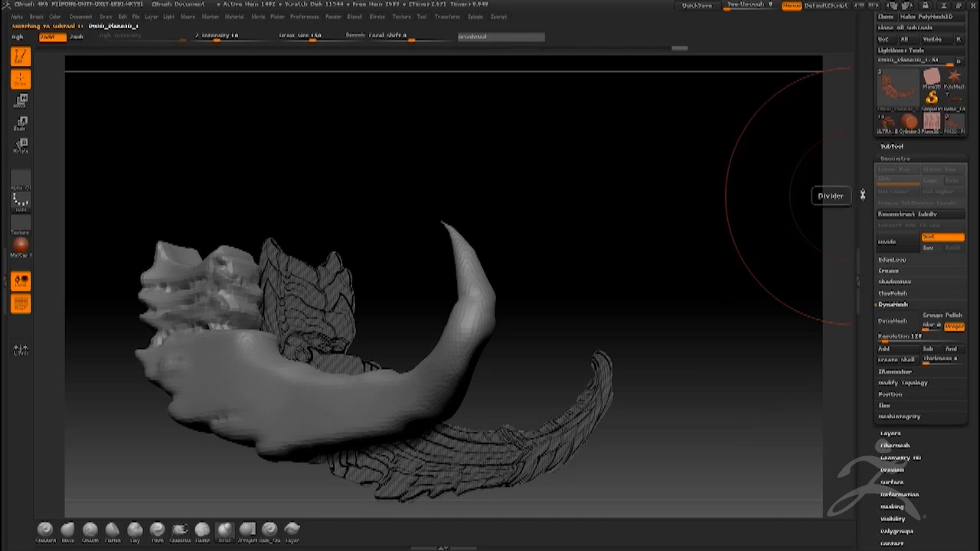
pyautogui.click(886, 243)
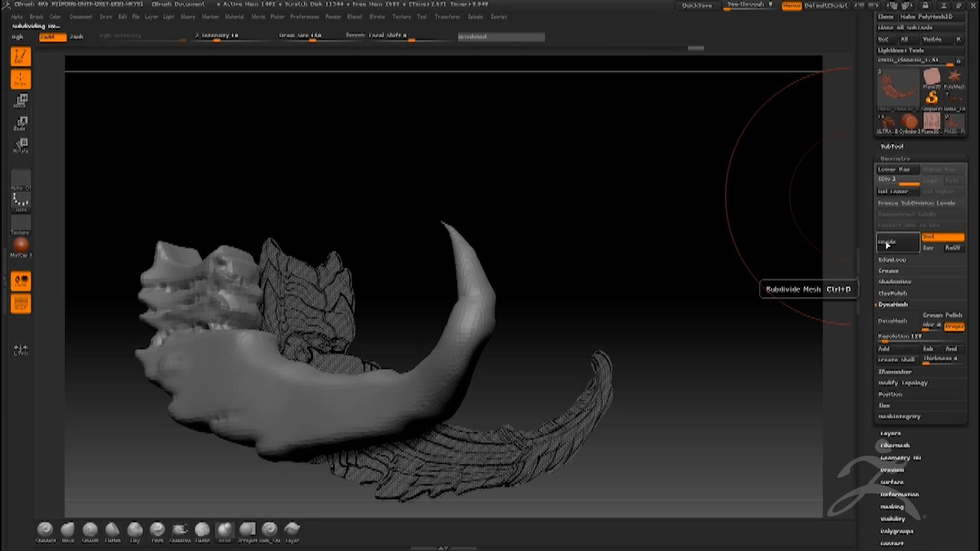
pyautogui.click(23, 304)
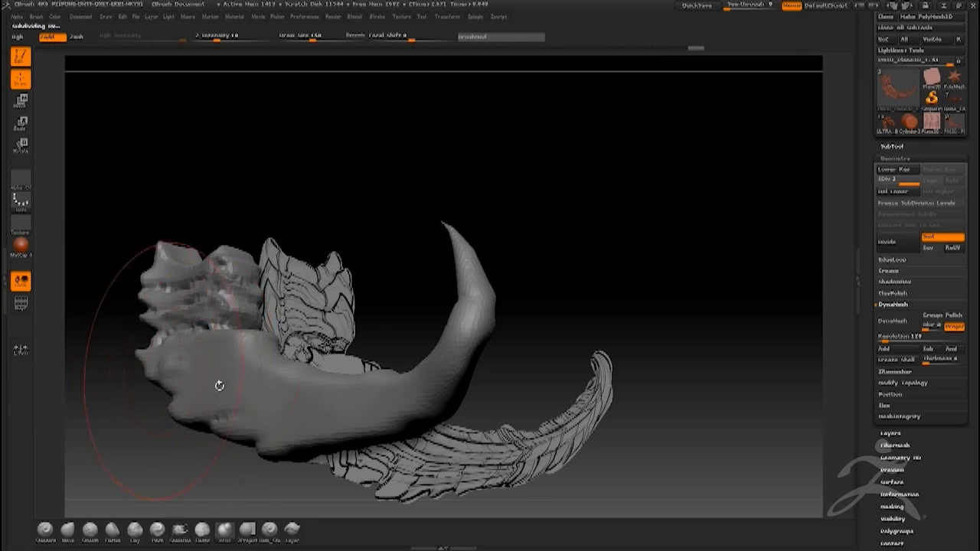
# Select the Extract4 tusk subtool again and subdivide its geometry to smooth the DynaMesh facets.
pyautogui.moveTo(868, 138); pyautogui.dragTo(868, 163)
pyautogui.click(886, 171)
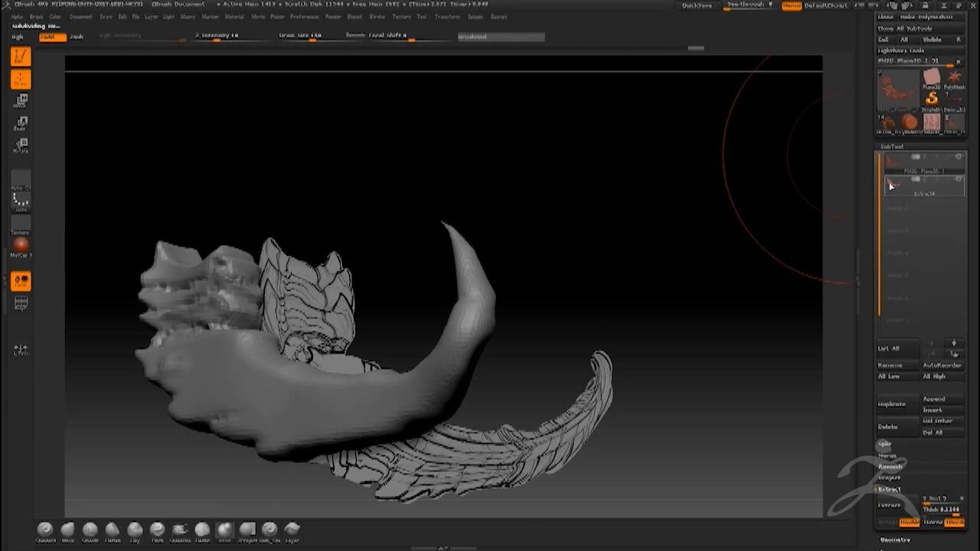
pyautogui.click(892, 186)
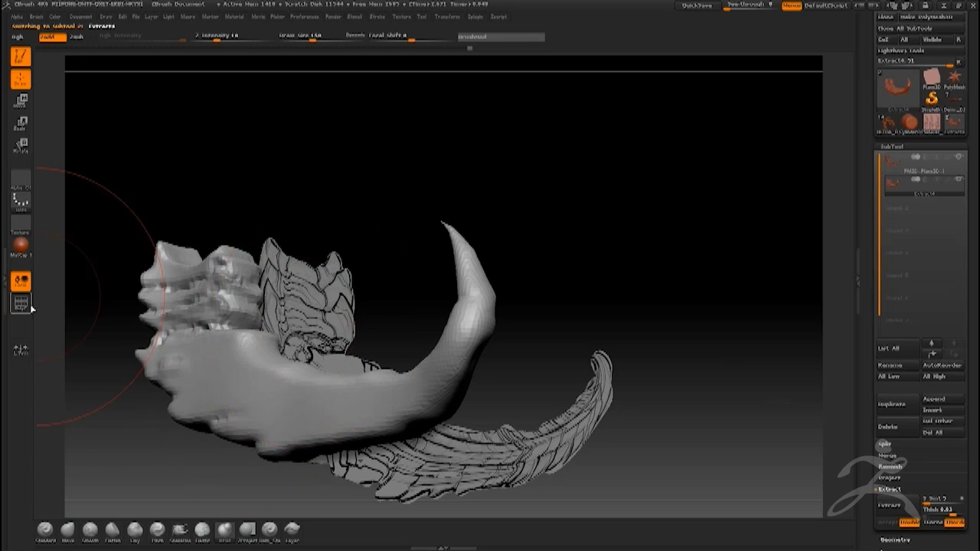
pyautogui.moveTo(275, 403); pyautogui.dragTo(239, 370, button='right')
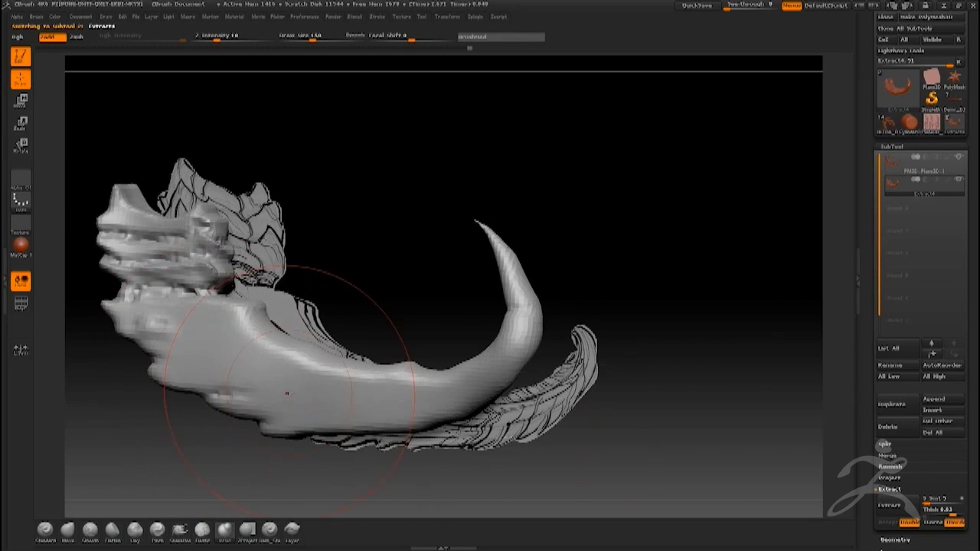
pyautogui.moveTo(872, 445); pyautogui.dragTo(872, 305)
pyautogui.click(890, 400)
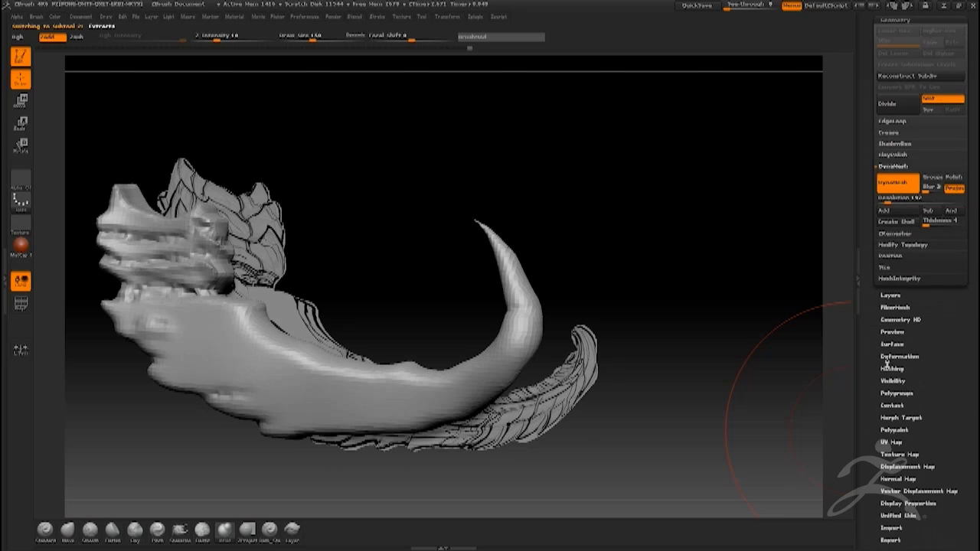
pyautogui.click(888, 105)
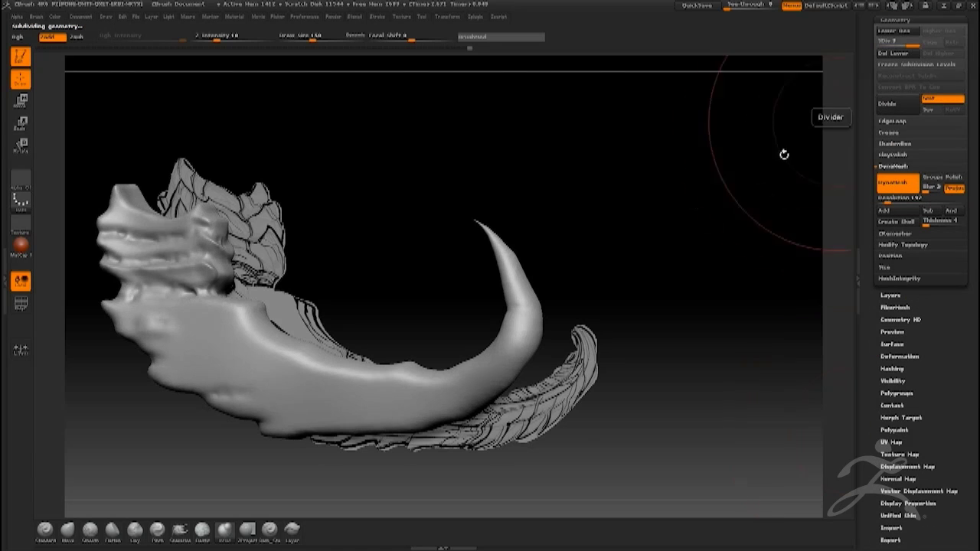
pyautogui.click(23, 305)
pyautogui.click(24, 307)
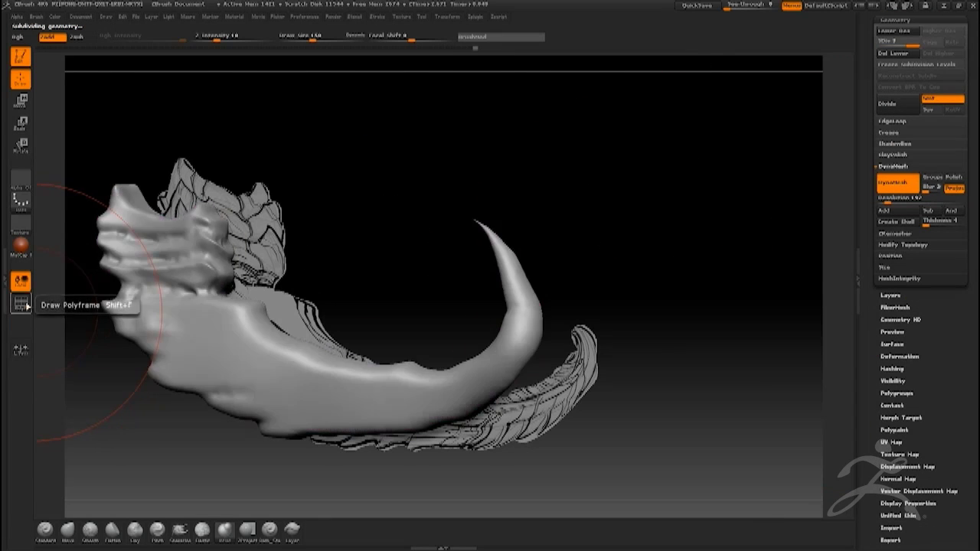
pyautogui.moveTo(205, 343)
pyautogui.mouseDown(button='right')
pyautogui.moveTo(179, 339)
pyautogui.moveTo(199, 360)
pyautogui.mouseUp(button='right')
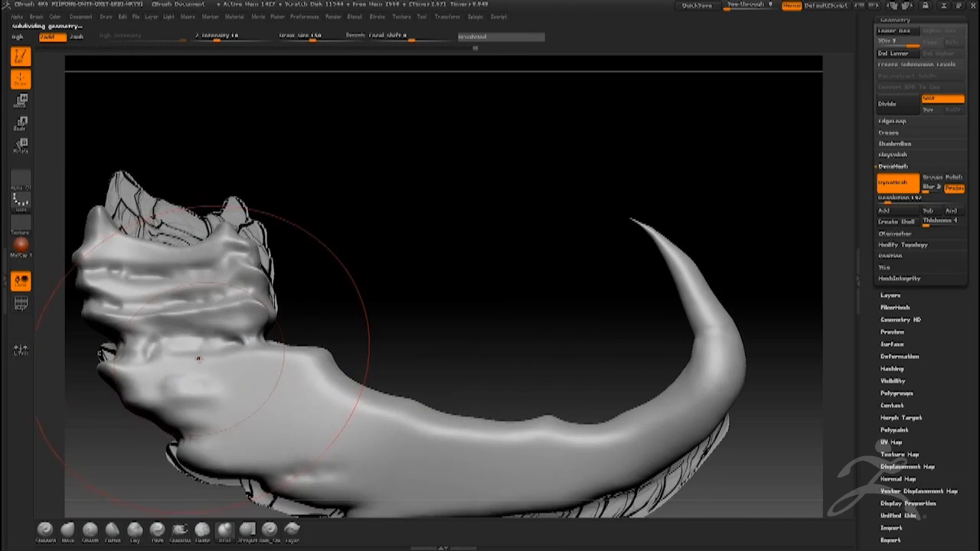
# Carve deeper creases between the stacked neck folds with the Dam_Standard brush.
pyautogui.press('space')
pyautogui.moveTo(200, 361); pyautogui.dragTo(181, 363)
pyautogui.moveTo(181, 358); pyautogui.dragTo(193, 367, button='right')
pyautogui.moveTo(193, 368)
pyautogui.mouseDown()
pyautogui.moveTo(188, 350)
pyautogui.moveTo(220, 428)
pyautogui.moveTo(222, 417)
pyautogui.mouseUp()
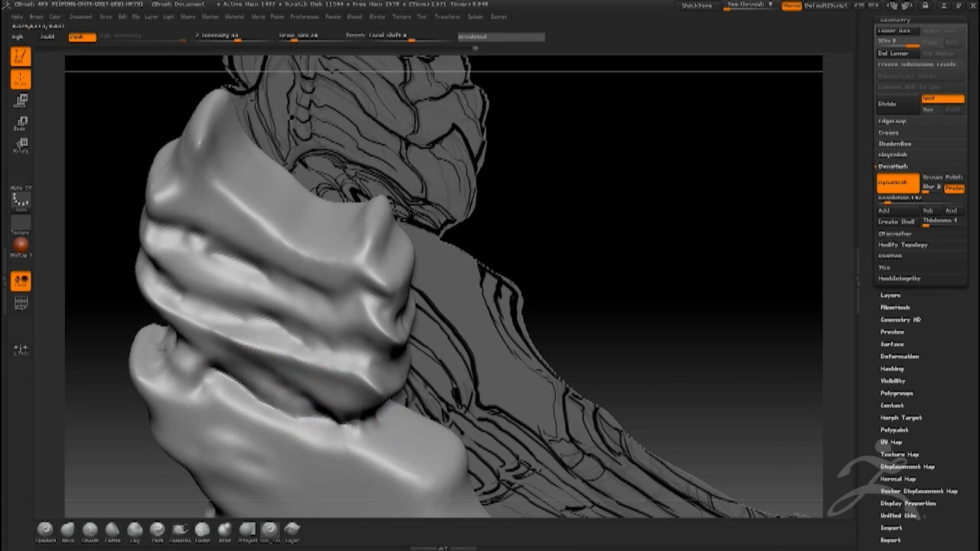
pyautogui.moveTo(161, 349); pyautogui.dragTo(211, 372)
pyautogui.moveTo(361, 360); pyautogui.dragTo(163, 287)
pyautogui.moveTo(166, 243)
pyautogui.mouseDown()
pyautogui.moveTo(383, 310)
pyautogui.moveTo(321, 275)
pyautogui.moveTo(337, 304)
pyautogui.moveTo(638, 261)
pyautogui.mouseUp()
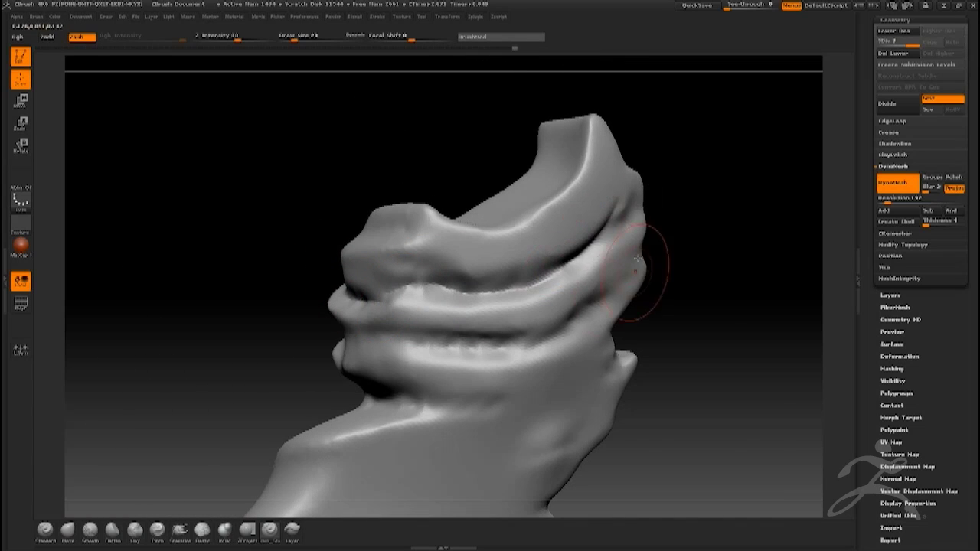
# Cut the fold creases around the opposite side and back edge of the neck with the Dam_Standard brush.
pyautogui.moveTo(637, 261); pyautogui.dragTo(575, 265, button='right')
pyautogui.moveTo(674, 244)
pyautogui.mouseDown()
pyautogui.moveTo(645, 261)
pyautogui.moveTo(584, 331)
pyautogui.mouseUp()
pyautogui.moveTo(606, 271)
pyautogui.keyDown('alt'); pyautogui.mouseDown(button='right')
pyautogui.moveTo(387, 315)
pyautogui.moveTo(387, 357)
pyautogui.mouseUp(button='right'); pyautogui.keyUp('alt')
pyautogui.moveTo(417, 281); pyautogui.dragTo(514, 320)
pyautogui.moveTo(492, 264); pyautogui.dragTo(429, 253)
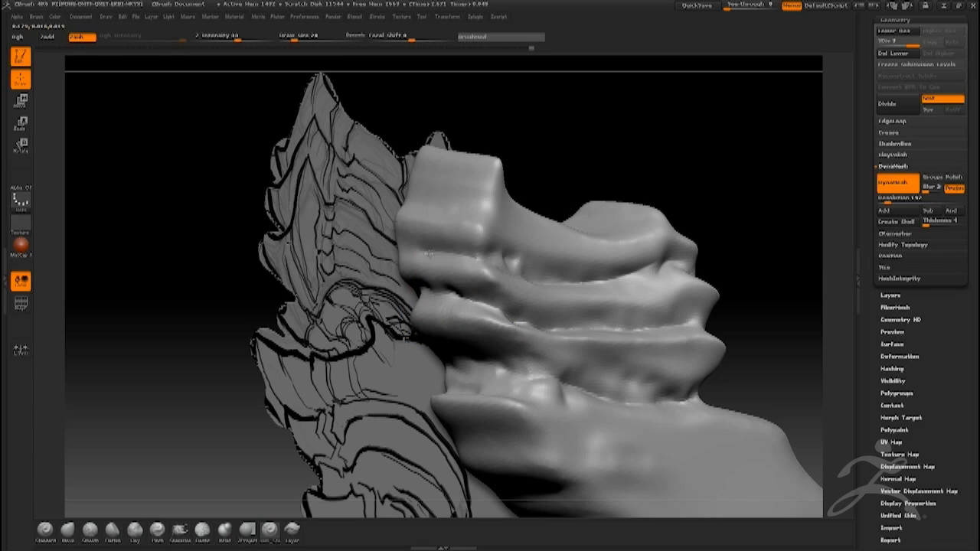
pyautogui.moveTo(440, 255); pyautogui.dragTo(469, 254, button='right')
pyautogui.moveTo(414, 243); pyautogui.dragTo(298, 283)
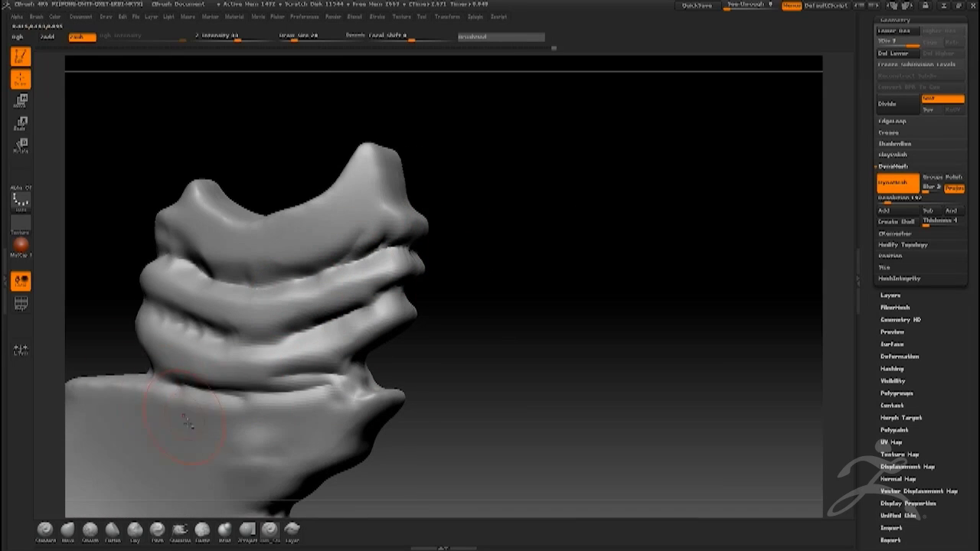
# Raise a ridge on the tusk's base just beneath the lowest neck fold and define the crease above it.
pyautogui.keyDown('alt'); pyautogui.moveTo(187, 424); pyautogui.dragTo(263, 382); pyautogui.keyUp('alt')
pyautogui.keyDown('ctrl'); pyautogui.moveTo(264, 381); pyautogui.dragTo(307, 393, button='right'); pyautogui.keyUp('ctrl')
pyautogui.moveTo(306, 394); pyautogui.dragTo(292, 403, button='right')
pyautogui.moveTo(376, 370)
pyautogui.mouseDown()
pyautogui.moveTo(312, 380)
pyautogui.moveTo(179, 366)
pyautogui.mouseUp()
# Raise a row of pointed, slanting ridges along the lower edge of the tusk's base.
pyautogui.moveTo(308, 429); pyautogui.dragTo(245, 439)
pyautogui.moveTo(152, 468)
pyautogui.mouseDown()
pyautogui.moveTo(115, 450)
pyautogui.moveTo(203, 416)
pyautogui.mouseUp()
pyautogui.moveTo(264, 464)
pyautogui.keyDown('alt'); pyautogui.mouseDown()
pyautogui.moveTo(182, 438)
pyautogui.moveTo(330, 444)
pyautogui.moveTo(186, 392)
pyautogui.mouseUp(); pyautogui.keyUp('alt')
pyautogui.moveTo(383, 461)
pyautogui.mouseDown()
pyautogui.moveTo(257, 419)
pyautogui.moveTo(330, 443)
pyautogui.moveTo(326, 419)
pyautogui.mouseUp()
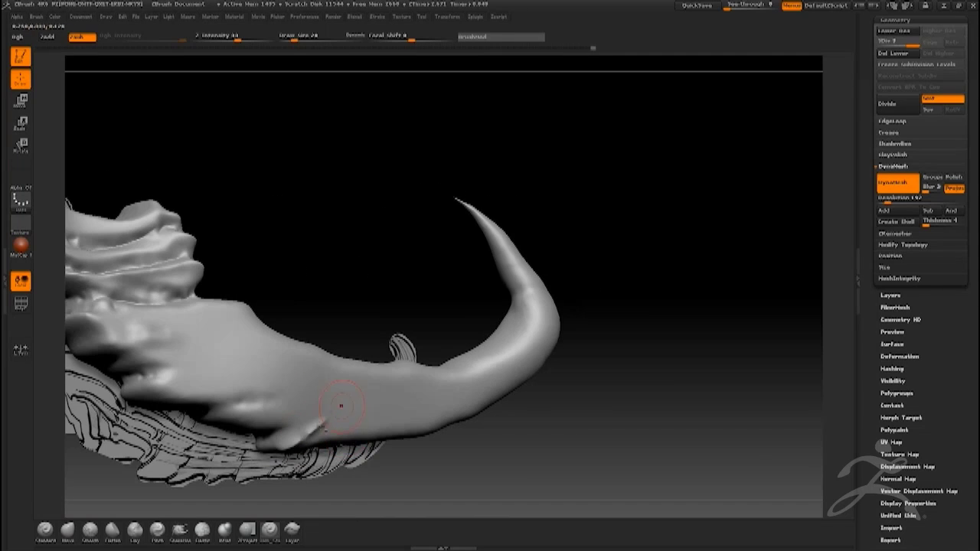
pyautogui.moveTo(220, 424); pyautogui.dragTo(271, 404)
pyautogui.moveTo(136, 388); pyautogui.dragTo(211, 363)
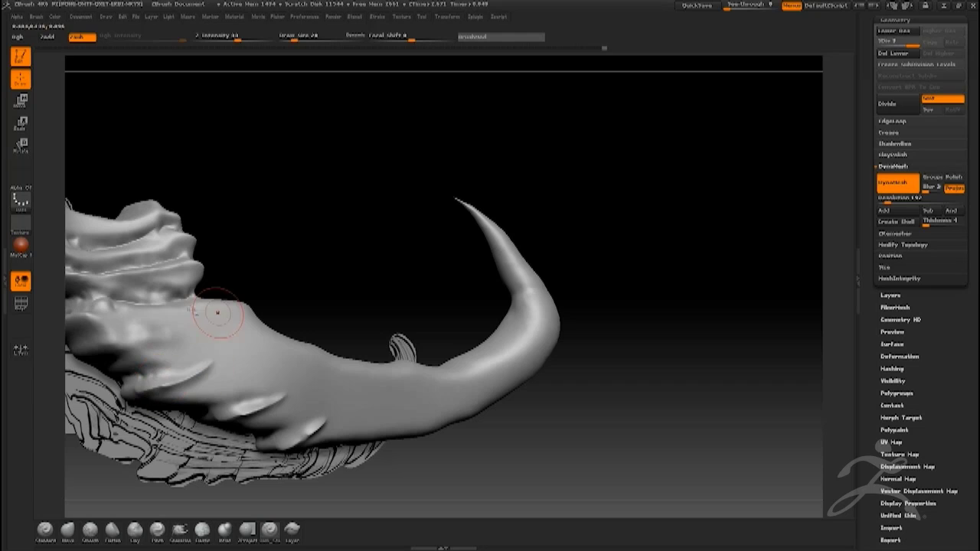
pyautogui.moveTo(157, 329); pyautogui.dragTo(101, 349)
# Smooth the new ridges on the tusk's lower edge and adjust the brush size for further shaping.
pyautogui.moveTo(104, 349)
pyautogui.keyDown('alt'); pyautogui.mouseDown(button='right')
pyautogui.moveTo(194, 395)
pyautogui.moveTo(223, 394)
pyautogui.mouseUp(button='right'); pyautogui.keyUp('alt')
pyautogui.keyDown('shift'); pyautogui.moveTo(191, 376); pyautogui.dragTo(186, 394); pyautogui.keyUp('shift')
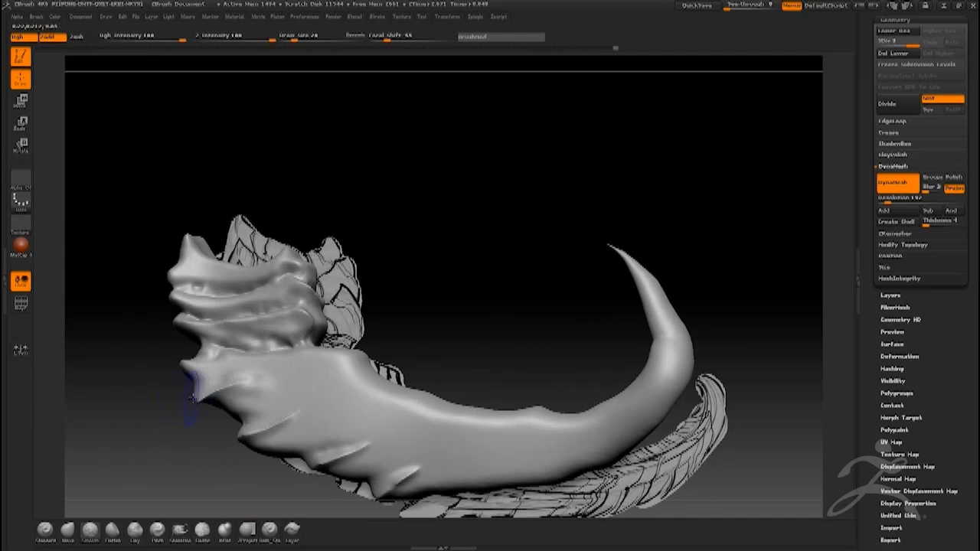
pyautogui.moveTo(186, 393); pyautogui.dragTo(197, 393, button='right')
pyautogui.keyDown('shift'); pyautogui.moveTo(204, 395); pyautogui.dragTo(232, 388); pyautogui.keyUp('shift')
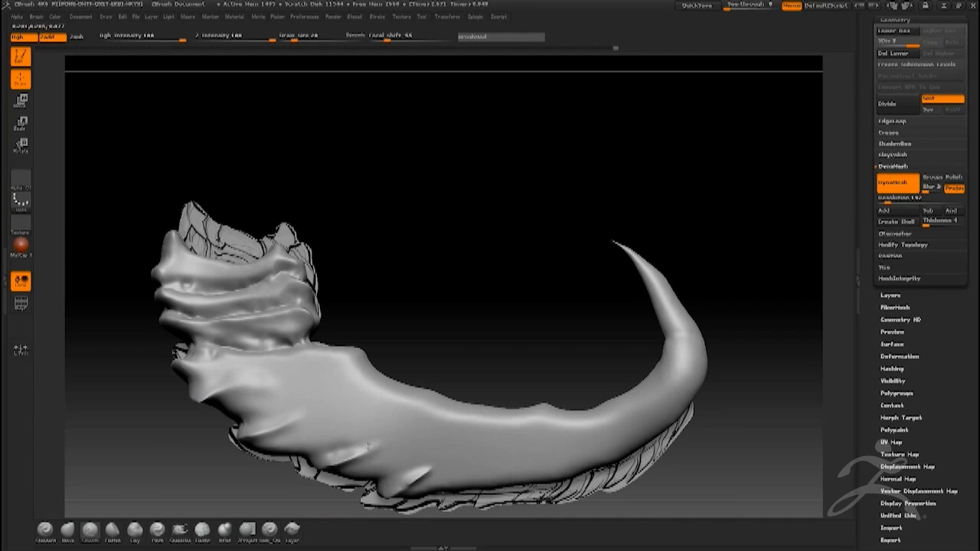
pyautogui.moveTo(277, 437)
pyautogui.keyDown('alt'); pyautogui.mouseDown(button='right')
pyautogui.moveTo(236, 390)
pyautogui.moveTo(249, 337)
pyautogui.mouseUp(button='right'); pyautogui.keyUp('alt')
pyautogui.moveTo(298, 376)
pyautogui.mouseDown(button='right')
pyautogui.moveTo(206, 392)
pyautogui.moveTo(242, 378)
pyautogui.moveTo(212, 372)
pyautogui.moveTo(200, 426)
pyautogui.mouseUp(button='right')
pyautogui.press('space')
pyautogui.moveTo(213, 378)
pyautogui.mouseDown()
pyautogui.moveTo(224, 378)
pyautogui.moveTo(153, 372)
pyautogui.moveTo(193, 391)
pyautogui.mouseUp()
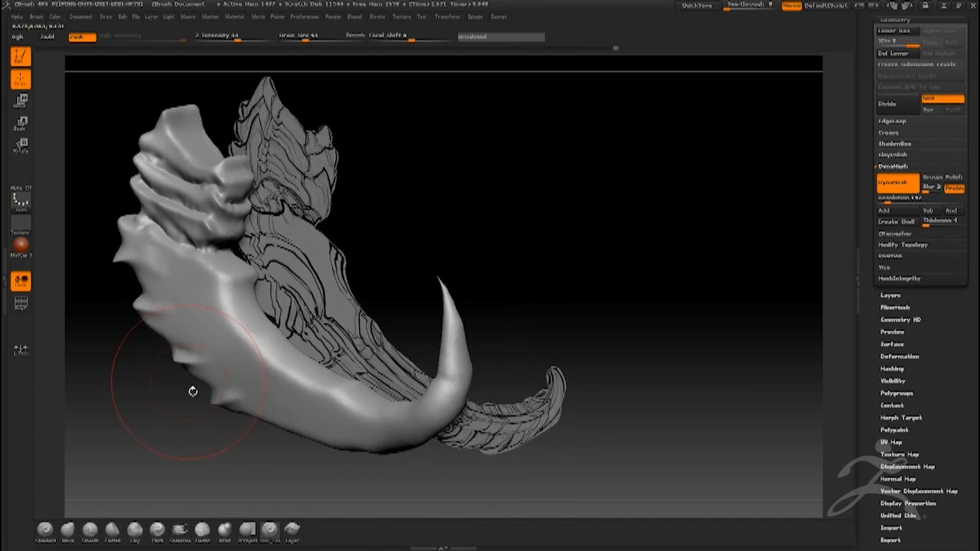
# Try an automatic ZRemesher retopology on the tusk with an adjusted target polygon count.
pyautogui.moveTo(873, 190); pyautogui.dragTo(872, 283)
pyautogui.click(887, 209)
pyautogui.click(890, 256)
pyautogui.click(21, 282)
pyautogui.click(20, 282)
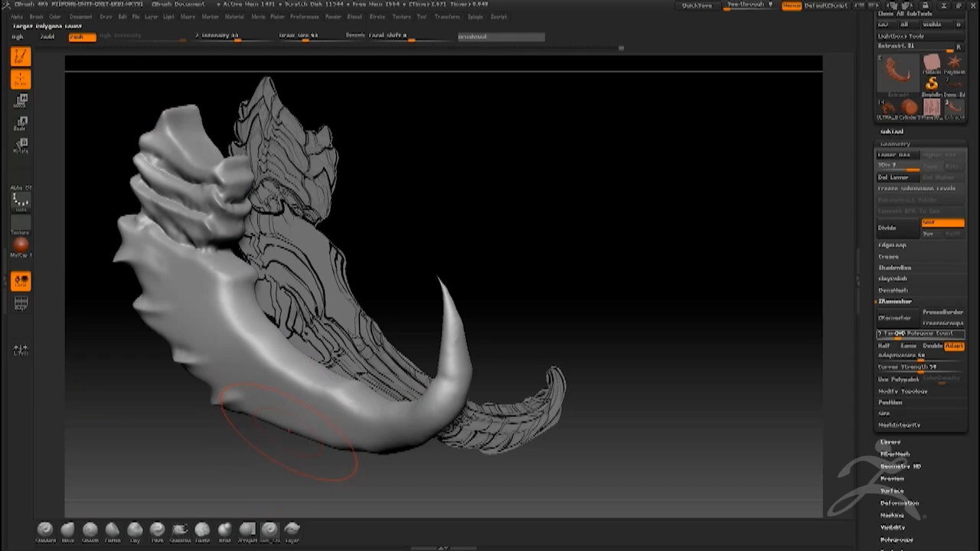
pyautogui.keyDown('shift'); pyautogui.moveTo(163, 430); pyautogui.dragTo(196, 425); pyautogui.keyUp('shift')
pyautogui.press('space')
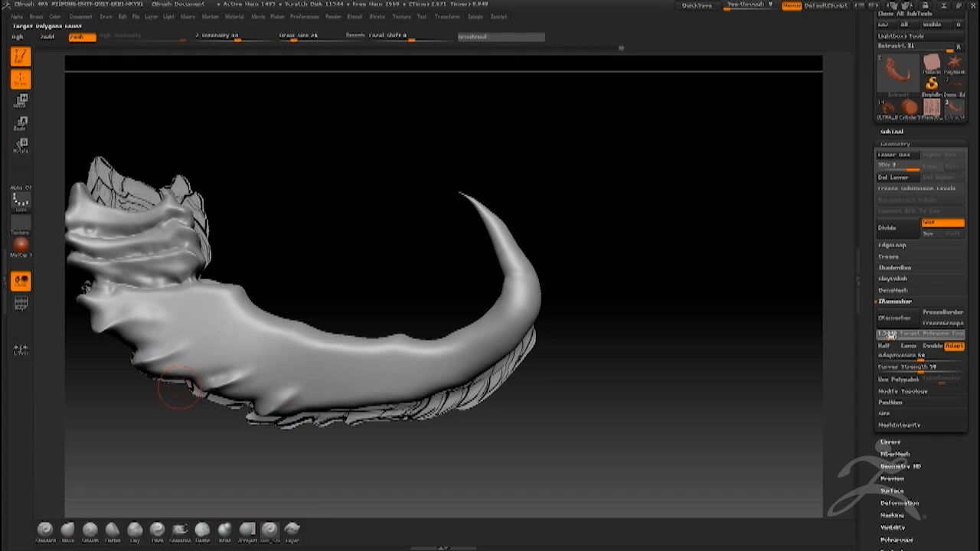
pyautogui.click(887, 320)
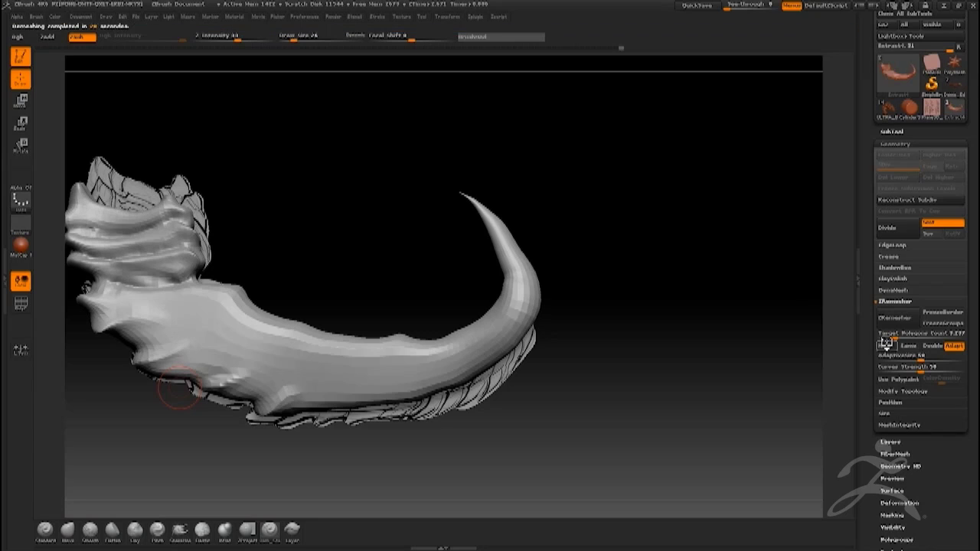
# Turn on the polyframe display and examine the remeshed edge flow along the tusk and its ridges.
pyautogui.click(21, 304)
pyautogui.moveTo(127, 355); pyautogui.dragTo(129, 413)
pyautogui.rightClick(129, 415)
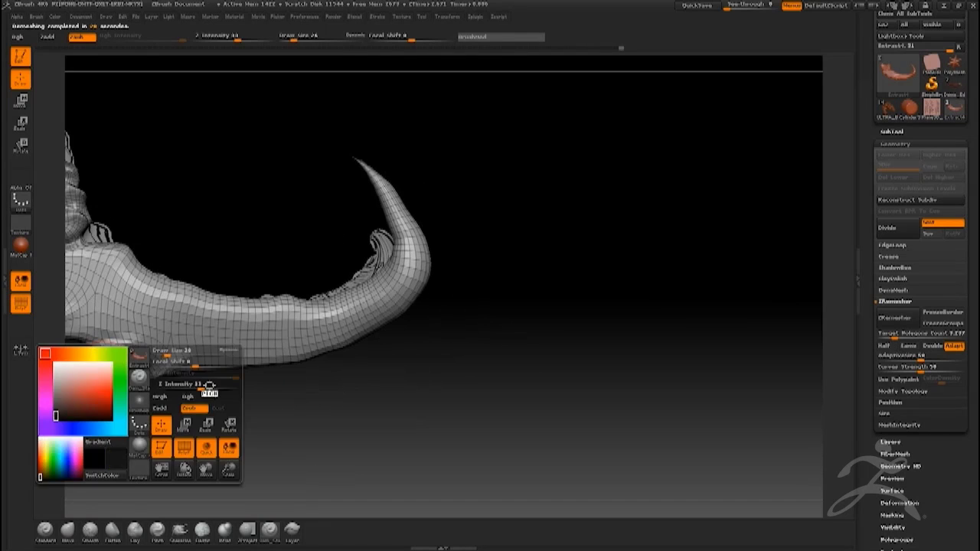
pyautogui.rightClick(123, 444)
pyautogui.keyDown('alt'); pyautogui.click(117, 345); pyautogui.keyUp('alt')
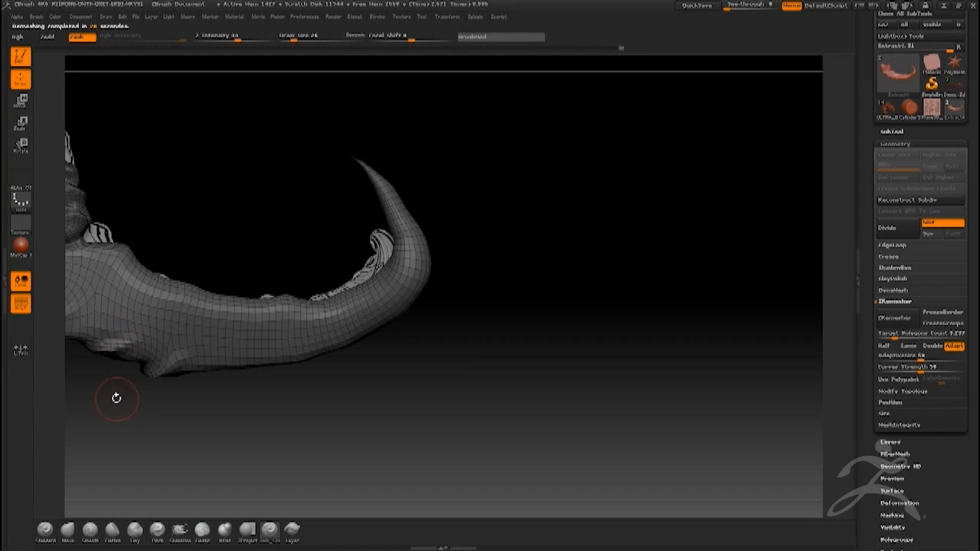
pyautogui.moveTo(117, 399)
pyautogui.mouseDown()
pyautogui.moveTo(184, 405)
pyautogui.moveTo(164, 381)
pyautogui.moveTo(110, 396)
pyautogui.mouseUp()
pyautogui.keyDown('alt'); pyautogui.moveTo(110, 440); pyautogui.dragTo(54, 319); pyautogui.keyUp('alt')
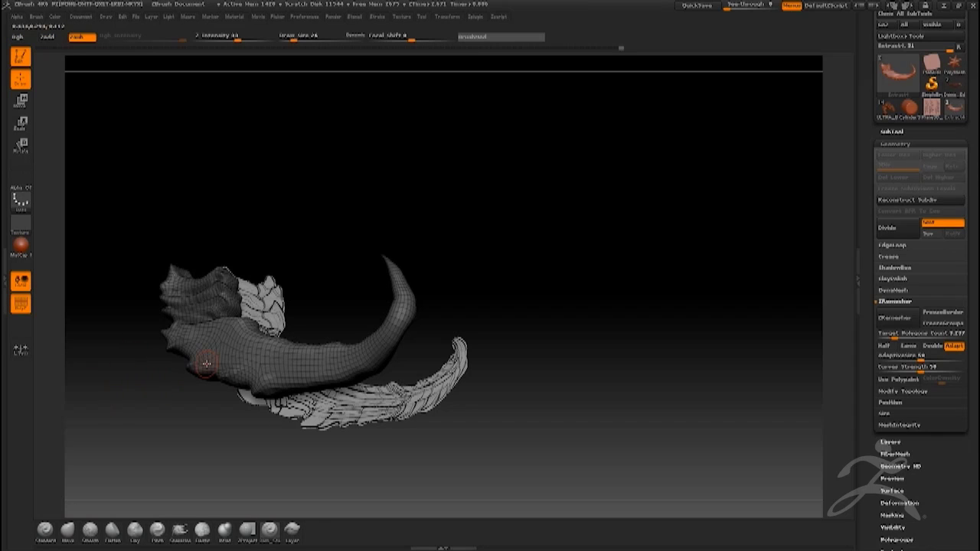
# Undo the ZRemesher result and select the ZRemesherGuides brush for the tusk.
pyautogui.hotkey('ctrl', 'd')
pyautogui.moveTo(188, 393); pyautogui.dragTo(234, 518)
pyautogui.press('b')
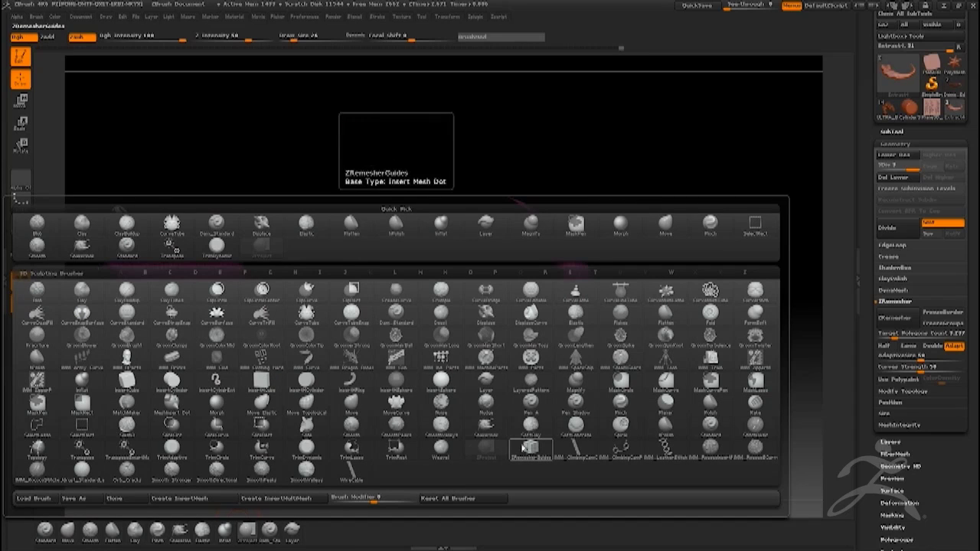
pyautogui.click(530, 452)
pyautogui.moveTo(198, 414); pyautogui.dragTo(205, 448)
pyautogui.press('space')
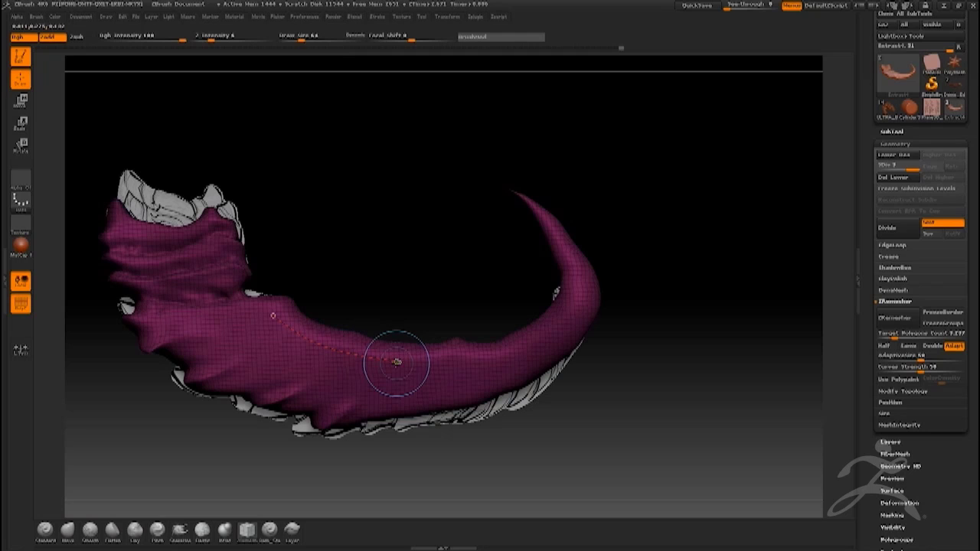
# Draw a ZRemesher guide curve along the tusk's length from its base to near the tip.
pyautogui.moveTo(399, 362); pyautogui.dragTo(434, 365)
pyautogui.moveTo(563, 244); pyautogui.dragTo(550, 227)
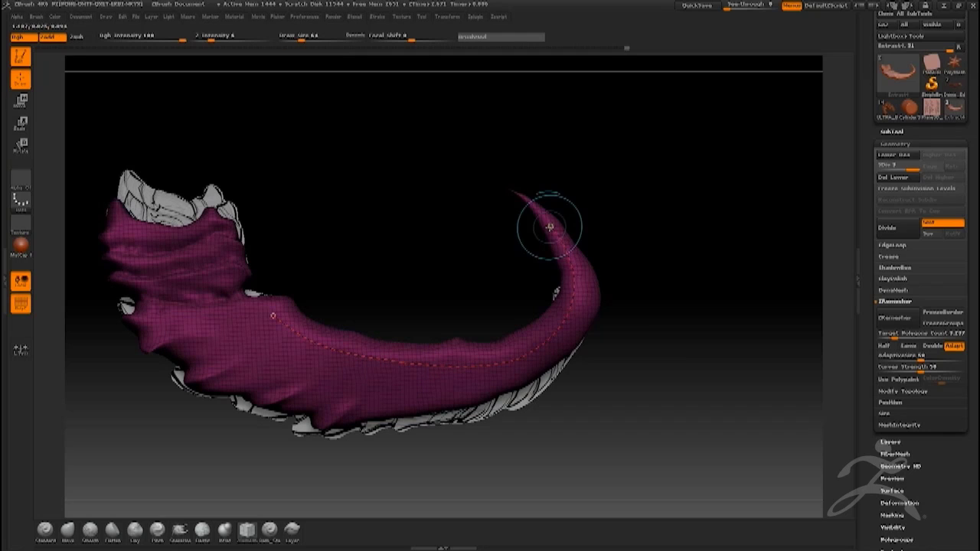
pyautogui.moveTo(334, 371); pyautogui.dragTo(346, 362, button='right')
# Draw branch guide curves from the main guide out to the pointed ridges on the tusk's lower edge.
pyautogui.moveTo(383, 358); pyautogui.dragTo(344, 425)
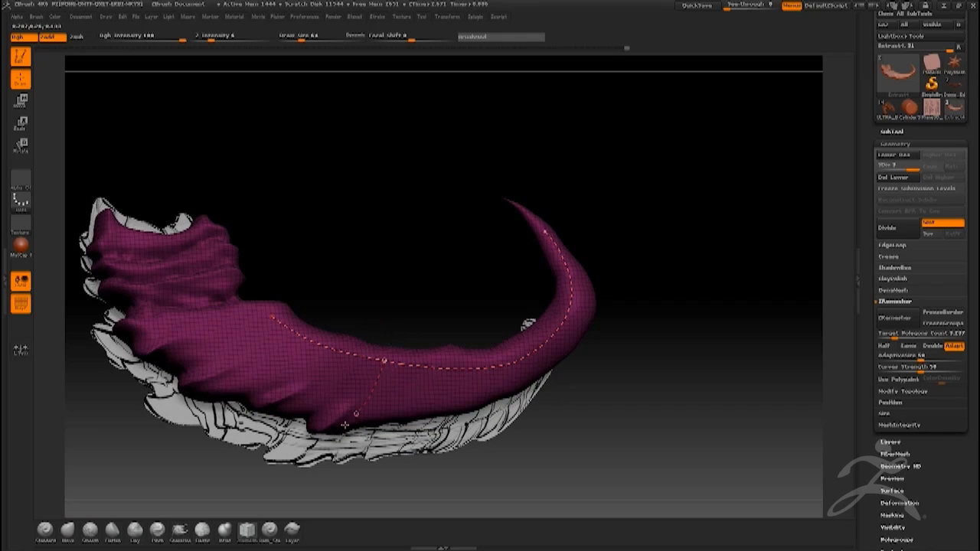
pyautogui.moveTo(284, 330); pyautogui.dragTo(217, 376)
pyautogui.moveTo(235, 348); pyautogui.dragTo(208, 382, button='right')
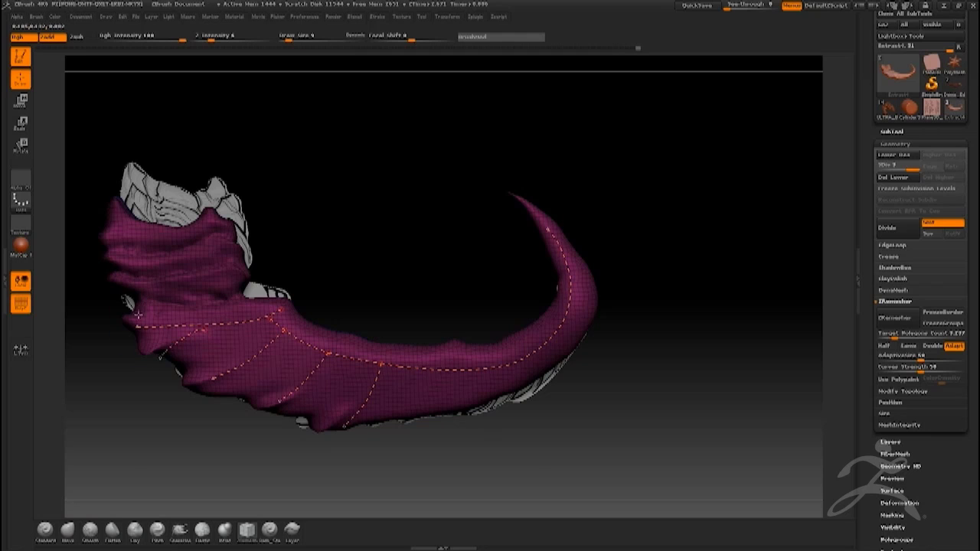
# Undo the misplaced guide and redraw the branch toward the uppermost ridge at the tusk's base.
pyautogui.moveTo(138, 315); pyautogui.dragTo(147, 316, button='right')
pyautogui.moveTo(153, 353); pyautogui.dragTo(131, 319, button='right')
pyautogui.hotkey('ctrl', 'z')
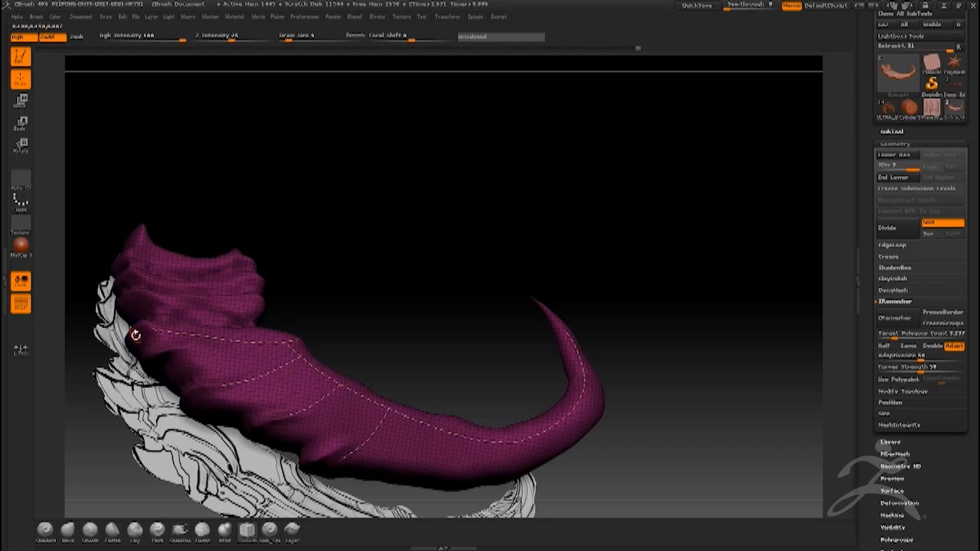
pyautogui.moveTo(224, 340); pyautogui.dragTo(167, 354)
pyautogui.moveTo(164, 335); pyautogui.dragTo(172, 360, button='right')
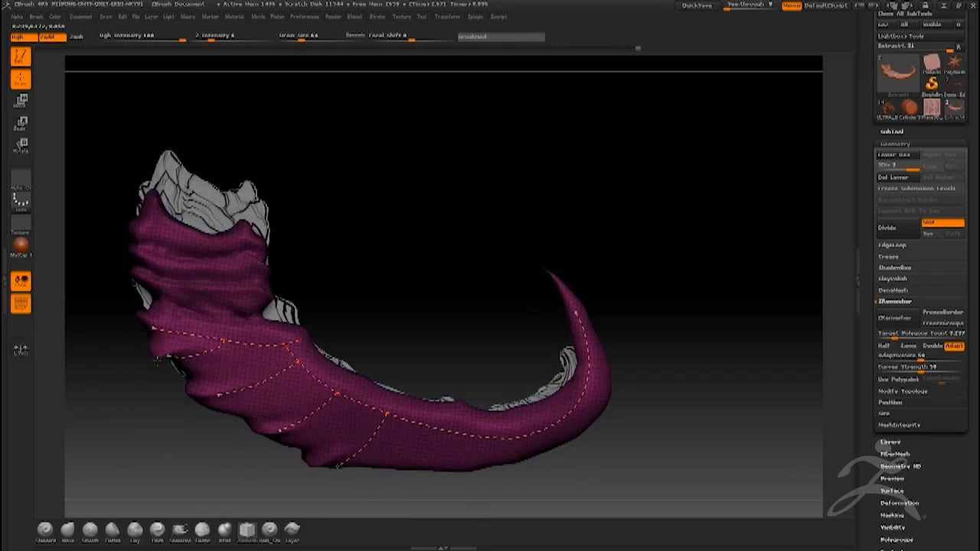
pyautogui.keyDown('alt'); pyautogui.moveTo(158, 317); pyautogui.dragTo(180, 394, button='right'); pyautogui.keyUp('alt')
# Draw ZRemesher guide curves across the neck, following its stacked folds.
pyautogui.moveTo(600, 392); pyautogui.dragTo(230, 370, button='right')
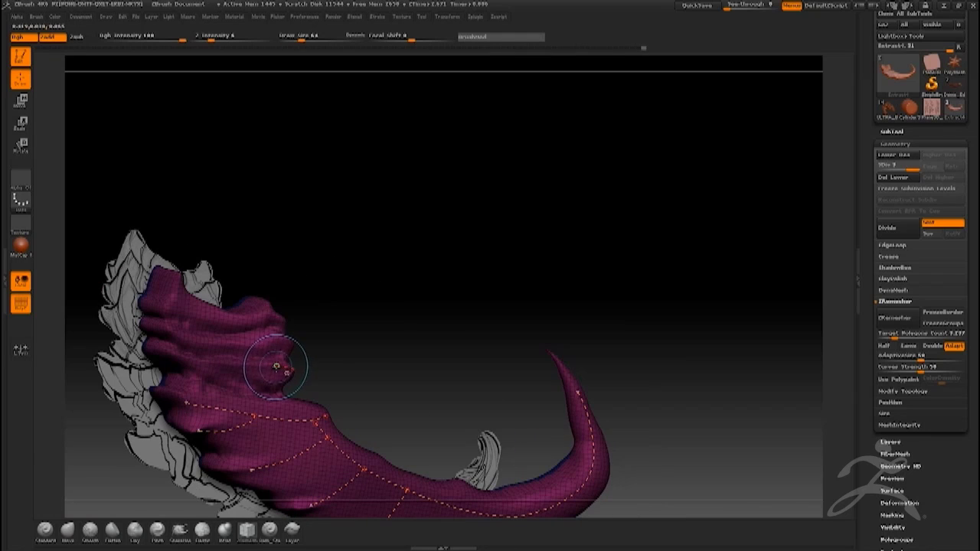
pyautogui.moveTo(173, 343)
pyautogui.mouseDown(button='right')
pyautogui.moveTo(285, 350)
pyautogui.moveTo(249, 338)
pyautogui.mouseUp(button='right')
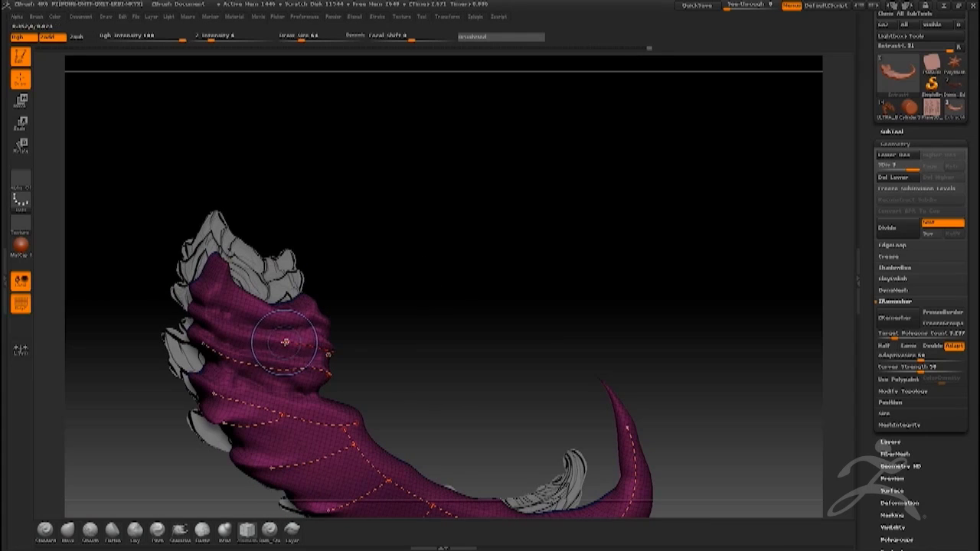
pyautogui.moveTo(242, 337)
pyautogui.mouseDown(button='right')
pyautogui.moveTo(323, 327)
pyautogui.moveTo(175, 321)
pyautogui.moveTo(164, 339)
pyautogui.moveTo(172, 383)
pyautogui.mouseUp(button='right')
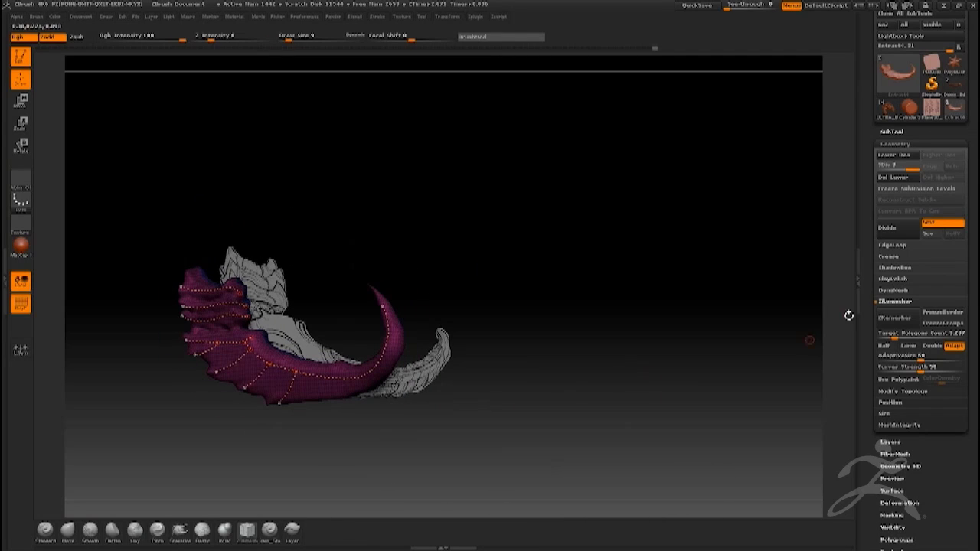
# Run ZRemesher on the tusk using the guide curves and inspect the new edge flow.
pyautogui.click(893, 318)
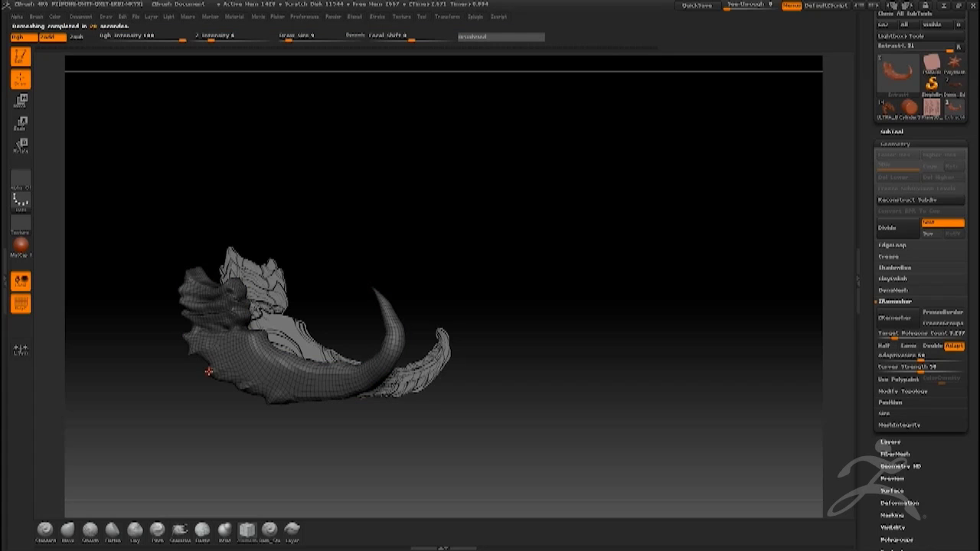
pyautogui.moveTo(154, 393); pyautogui.dragTo(178, 375)
pyautogui.moveTo(227, 347); pyautogui.dragTo(213, 354, button='right')
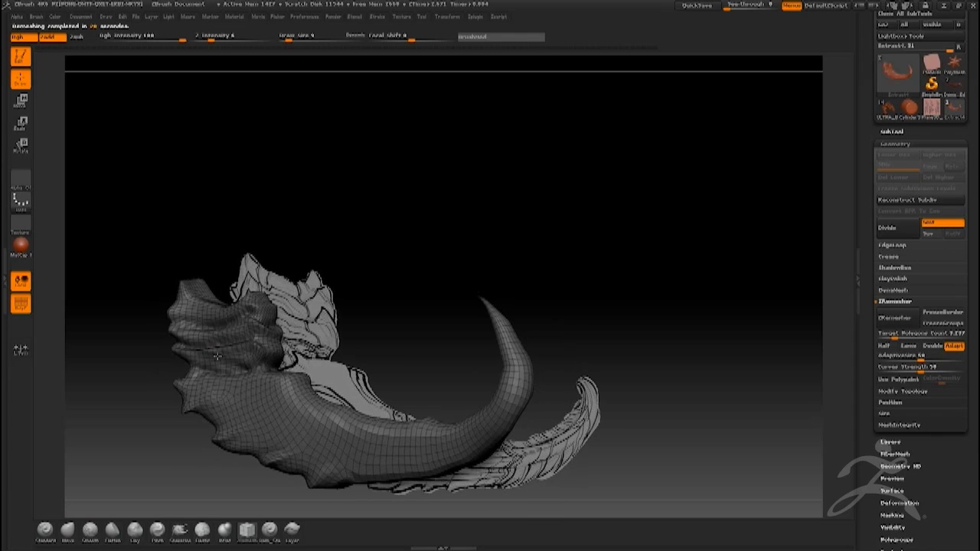
pyautogui.press('space')
pyautogui.moveTo(218, 355)
pyautogui.mouseDown()
pyautogui.moveTo(229, 356)
pyautogui.moveTo(233, 337)
pyautogui.moveTo(148, 319)
pyautogui.moveTo(200, 370)
pyautogui.mouseUp()
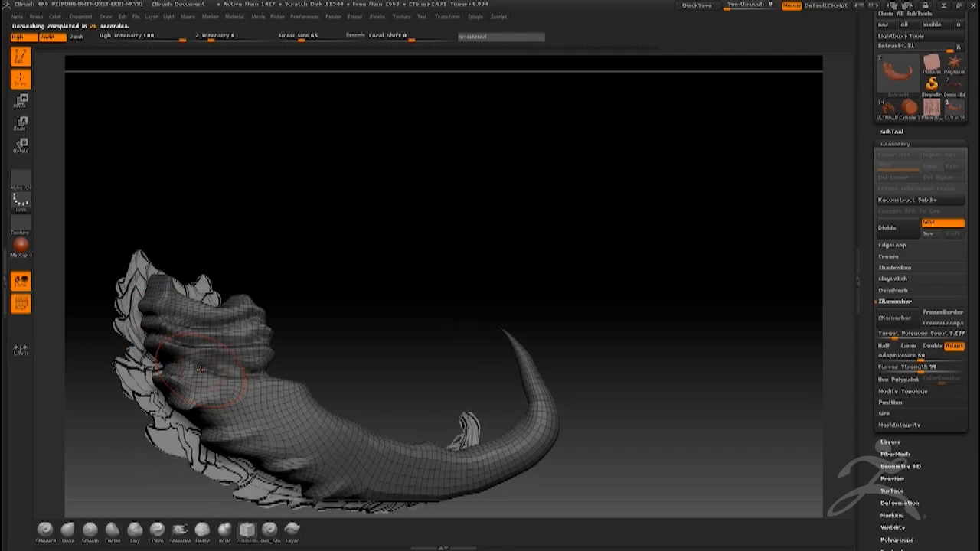
pyautogui.moveTo(177, 419); pyautogui.dragTo(246, 392)
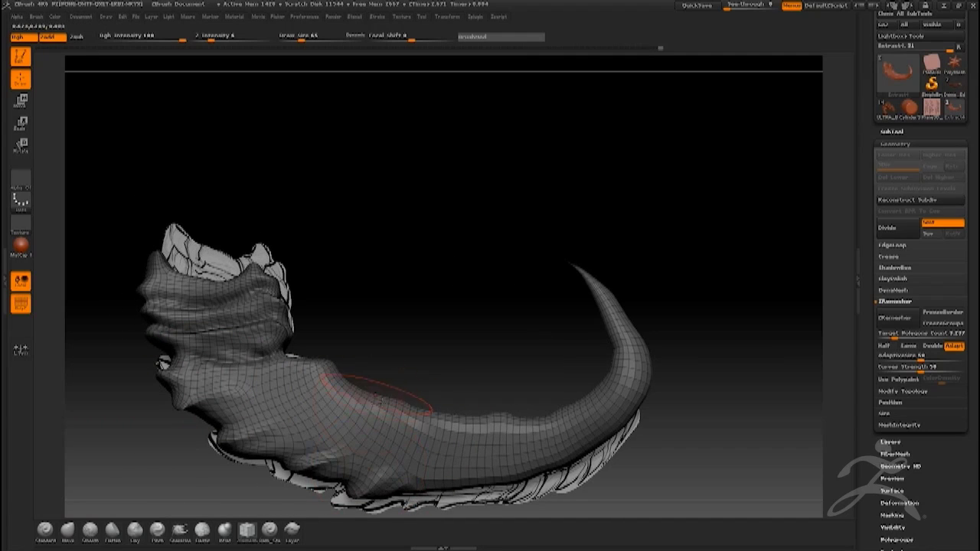
# Adjust the remeshed tusk's form with the Move brush and smooth its surface.
pyautogui.moveTo(170, 393)
pyautogui.keyDown('alt'); pyautogui.mouseDown()
pyautogui.moveTo(222, 346)
pyautogui.moveTo(249, 383)
pyautogui.moveTo(173, 383)
pyautogui.moveTo(201, 337)
pyautogui.moveTo(169, 342)
pyautogui.moveTo(206, 343)
pyautogui.moveTo(264, 387)
pyautogui.moveTo(421, 453)
pyautogui.moveTo(481, 444)
pyautogui.mouseUp(); pyautogui.keyUp('alt')
pyautogui.press('space')
pyautogui.moveTo(475, 445)
pyautogui.mouseDown(button='right')
pyautogui.moveTo(370, 422)
pyautogui.moveTo(374, 396)
pyautogui.moveTo(128, 438)
pyautogui.moveTo(155, 395)
pyautogui.mouseUp(button='right')
pyautogui.click(68, 530)
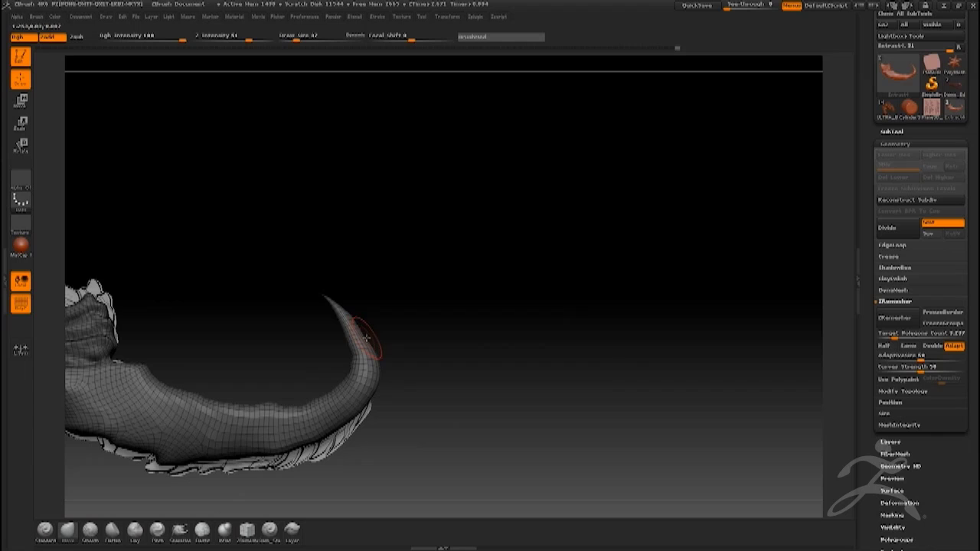
pyautogui.moveTo(125, 417)
pyautogui.mouseDown(button='right')
pyautogui.moveTo(188, 409)
pyautogui.moveTo(239, 357)
pyautogui.moveTo(212, 340)
pyautogui.mouseUp(button='right')
pyautogui.keyDown('shift'); pyautogui.moveTo(212, 339); pyautogui.dragTo(239, 355); pyautogui.keyUp('shift')
pyautogui.moveTo(104, 358); pyautogui.dragTo(230, 315, button='right')
pyautogui.moveTo(188, 369); pyautogui.dragTo(198, 407)
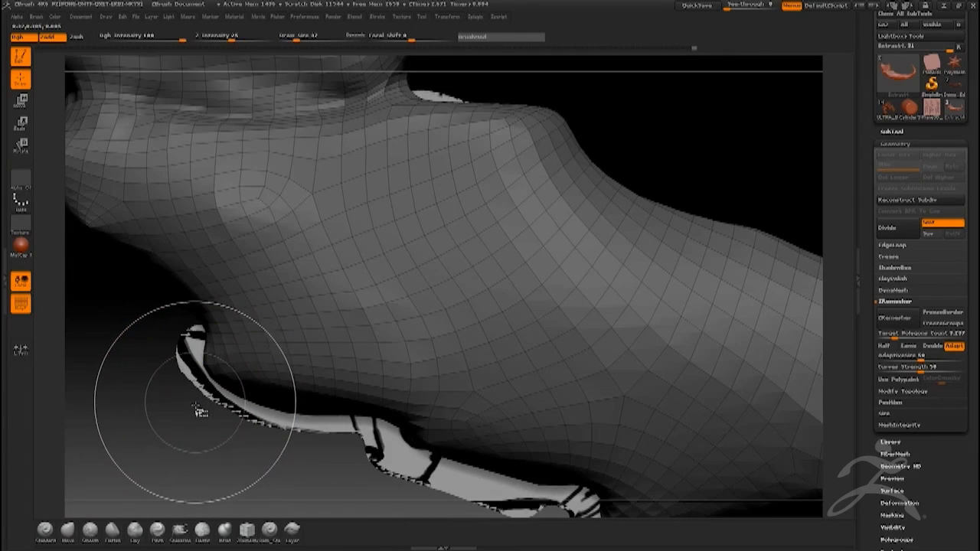
# Set the selection stroke to Lasso and isolate a patch of polygons at the lower front edge of the tusk's base.
pyautogui.click(20, 205)
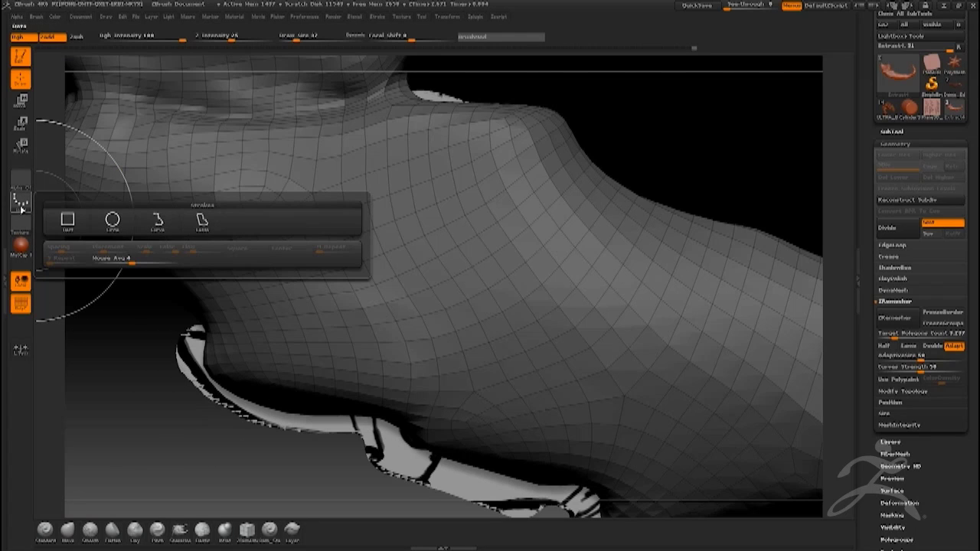
pyautogui.click(203, 222)
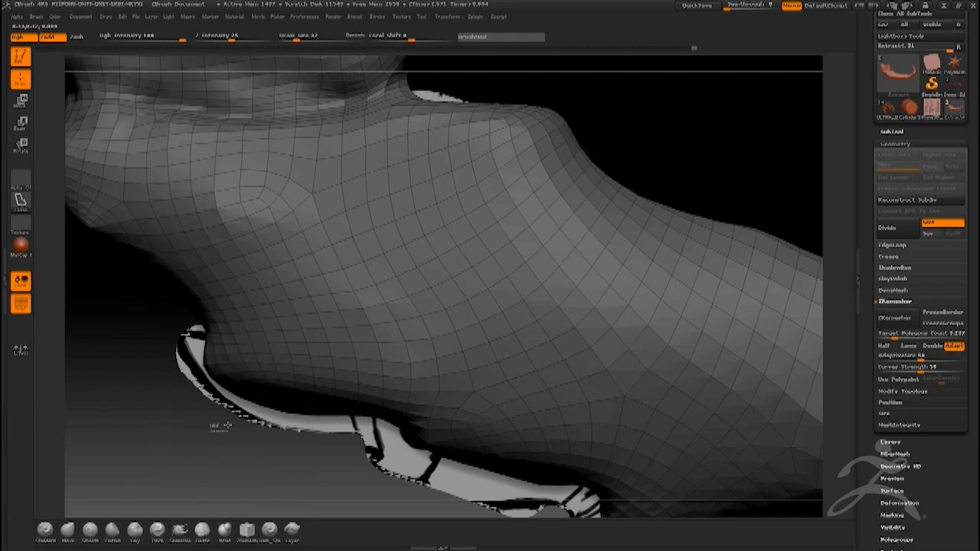
pyautogui.moveTo(270, 370)
pyautogui.keyDown('ctrl'); pyautogui.keyDown('shift'); pyautogui.mouseDown()
pyautogui.moveTo(265, 342)
pyautogui.moveTo(174, 317)
pyautogui.mouseUp(); pyautogui.keyUp('shift'); pyautogui.keyUp('ctrl')
pyautogui.moveTo(174, 317)
pyautogui.mouseDown()
pyautogui.moveTo(181, 306)
pyautogui.moveTo(188, 324)
pyautogui.moveTo(161, 387)
pyautogui.moveTo(184, 390)
pyautogui.mouseUp()
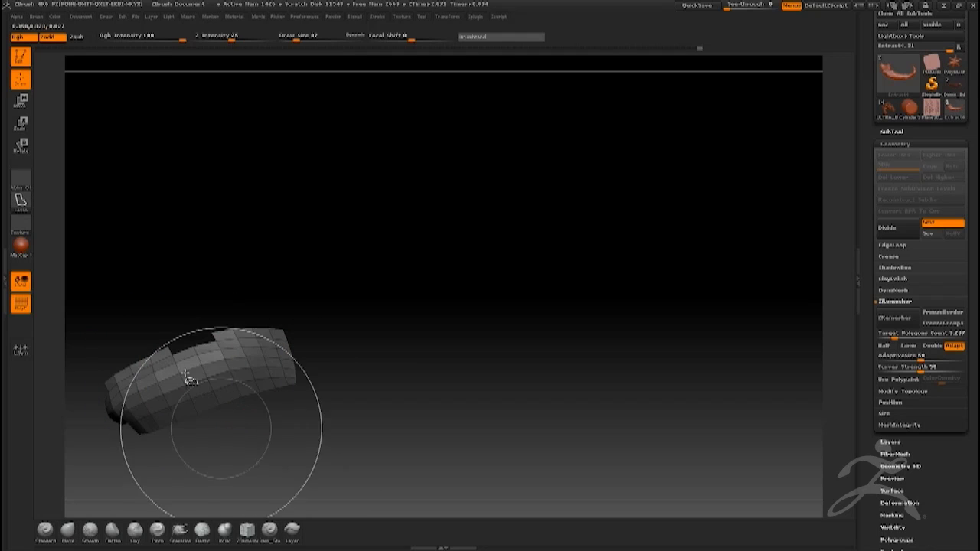
# Hide the stray polygons along the isolated patch's border to give it a clean, even outline.
pyautogui.keyDown('ctrl'); pyautogui.keyDown('alt'); pyautogui.keyDown('shift'); pyautogui.moveTo(232, 314); pyautogui.dragTo(210, 325); pyautogui.keyUp('shift'); pyautogui.keyUp('alt'); pyautogui.keyUp('ctrl')
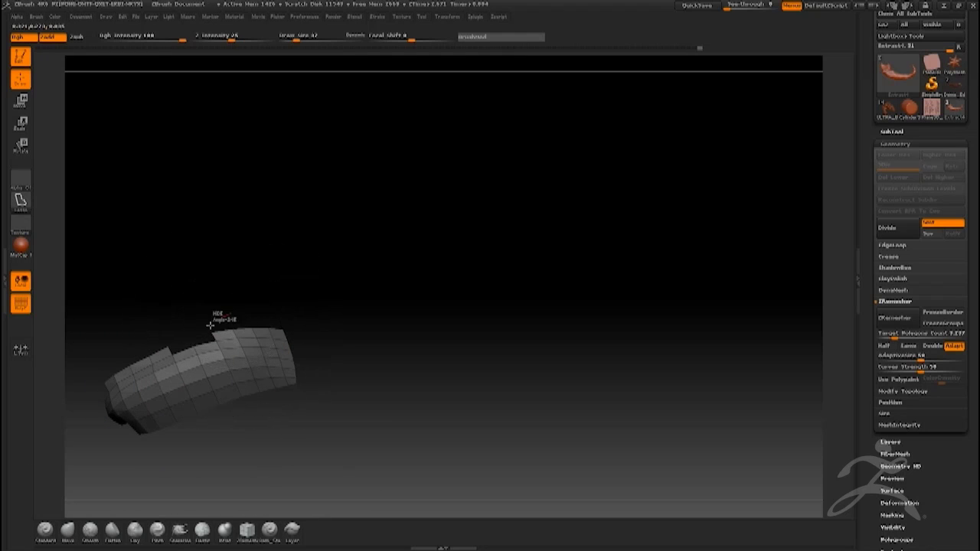
pyautogui.keyDown('ctrl'); pyautogui.keyDown('alt'); pyautogui.keyDown('shift'); pyautogui.moveTo(284, 336); pyautogui.dragTo(288, 310); pyautogui.keyUp('shift'); pyautogui.keyUp('alt'); pyautogui.keyUp('ctrl')
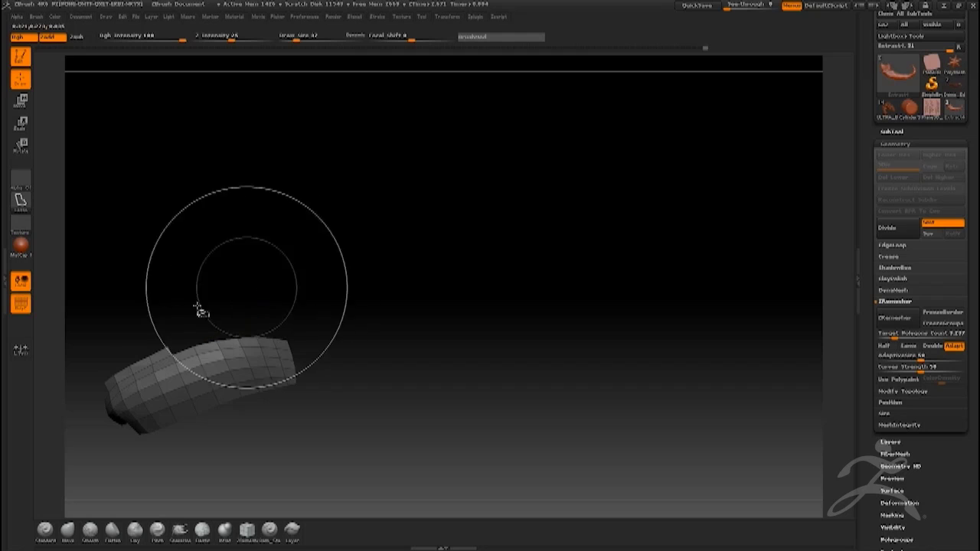
pyautogui.keyDown('ctrl'); pyautogui.keyDown('alt'); pyautogui.keyDown('shift'); pyautogui.moveTo(105, 352); pyautogui.dragTo(91, 392); pyautogui.keyUp('shift'); pyautogui.keyUp('alt'); pyautogui.keyUp('ctrl')
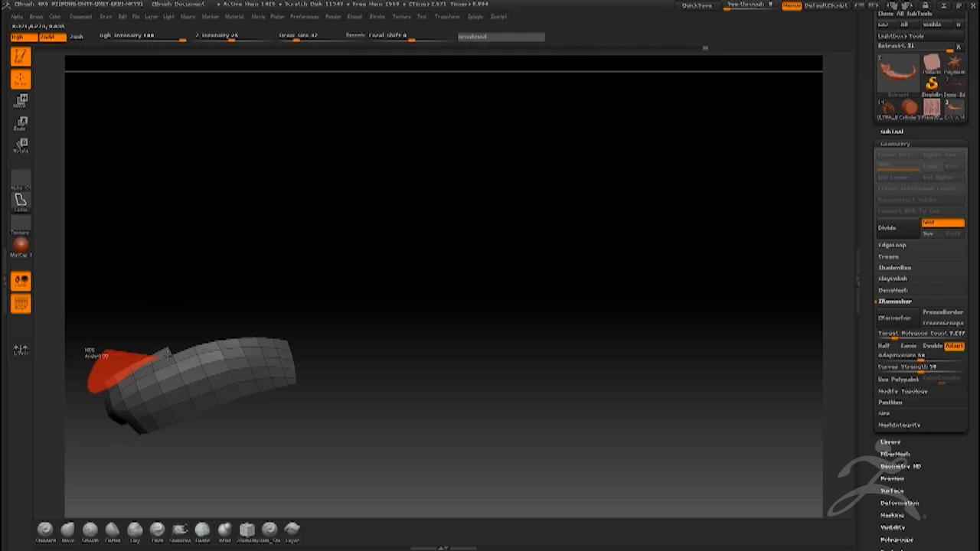
pyautogui.keyDown('ctrl'); pyautogui.keyDown('alt'); pyautogui.keyDown('shift'); pyautogui.moveTo(165, 353); pyautogui.dragTo(166, 354); pyautogui.keyUp('shift'); pyautogui.keyUp('alt'); pyautogui.keyUp('ctrl')
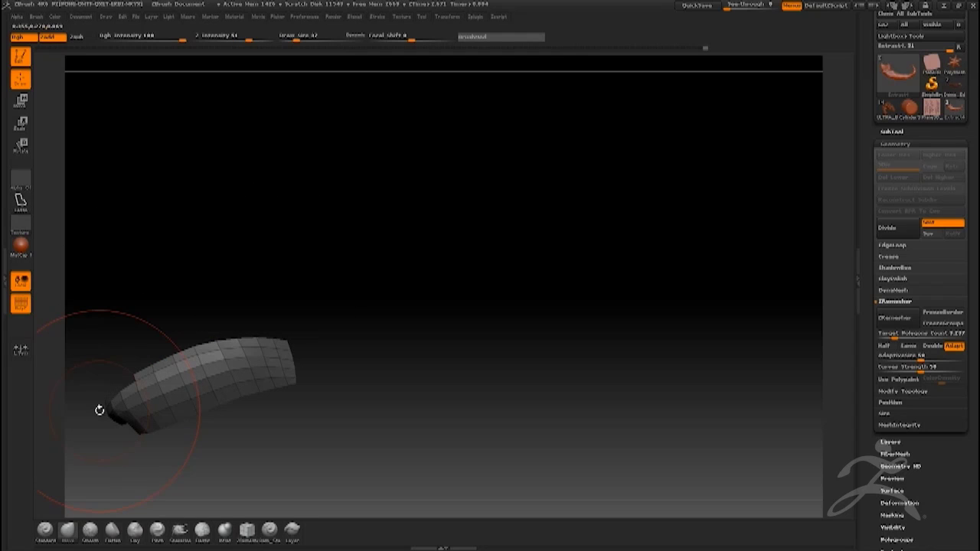
pyautogui.hotkey('ctrl', 'z')
pyautogui.moveTo(95, 366)
pyautogui.keyDown('ctrl'); pyautogui.keyDown('alt'); pyautogui.keyDown('shift'); pyautogui.mouseDown()
pyautogui.moveTo(187, 326)
pyautogui.moveTo(159, 311)
pyautogui.mouseUp(); pyautogui.keyUp('shift'); pyautogui.keyUp('alt'); pyautogui.keyUp('ctrl')
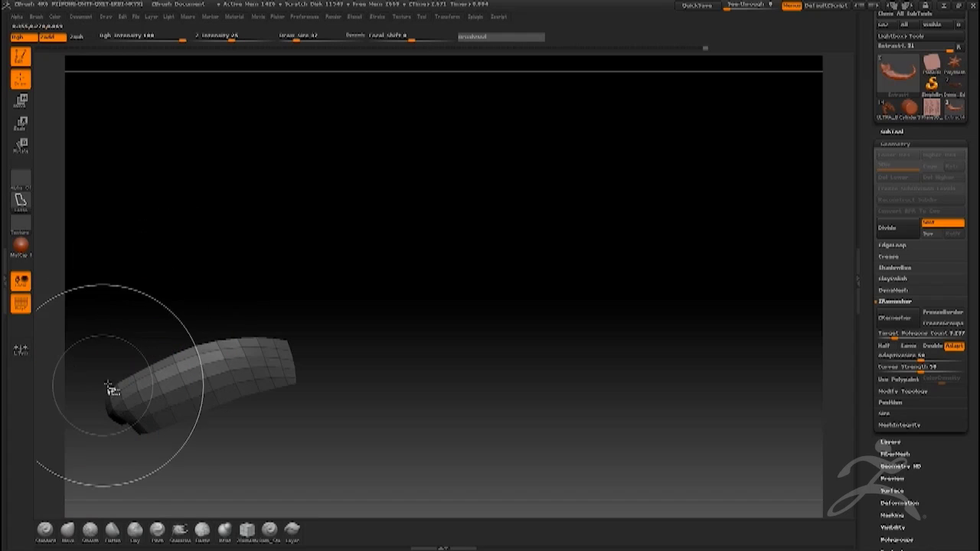
pyautogui.moveTo(102, 433)
pyautogui.keyDown('ctrl'); pyautogui.keyDown('alt'); pyautogui.keyDown('shift'); pyautogui.mouseDown()
pyautogui.moveTo(129, 438)
pyautogui.moveTo(104, 393)
pyautogui.moveTo(97, 433)
pyautogui.moveTo(123, 404)
pyautogui.moveTo(87, 386)
pyautogui.moveTo(150, 363)
pyautogui.mouseUp(); pyautogui.keyUp('shift'); pyautogui.keyUp('alt'); pyautogui.keyUp('ctrl')
pyautogui.moveTo(182, 333)
pyautogui.mouseDown()
pyautogui.moveTo(159, 385)
pyautogui.moveTo(198, 375)
pyautogui.mouseUp()
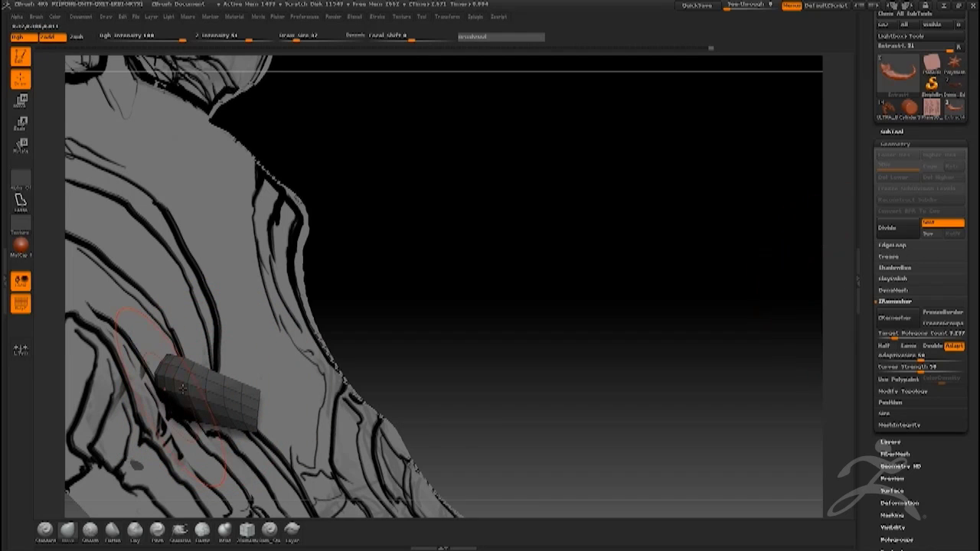
# Extrude an edge loop around the isolated patch and show the whole mesh to check it.
pyautogui.moveTo(246, 373); pyautogui.dragTo(309, 351)
pyautogui.click(893, 245)
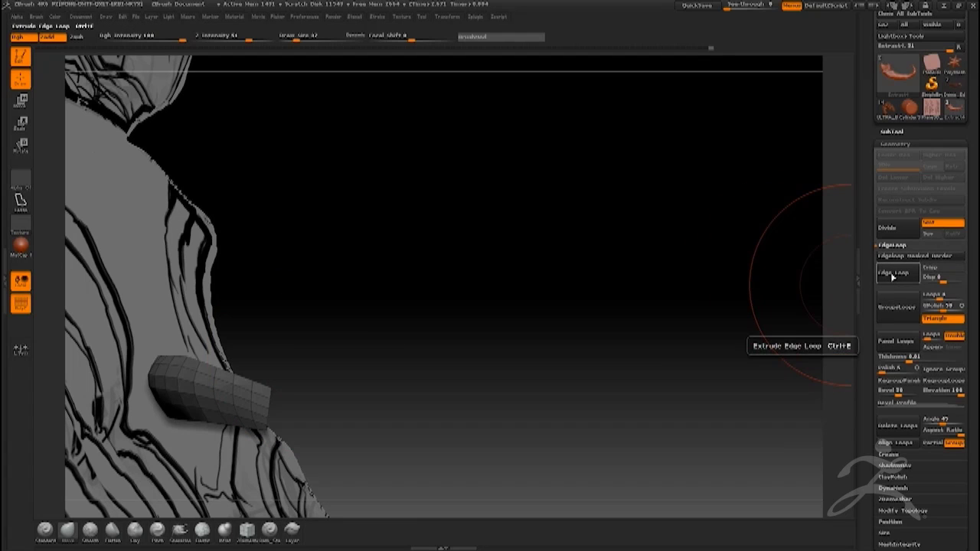
pyautogui.click(892, 281)
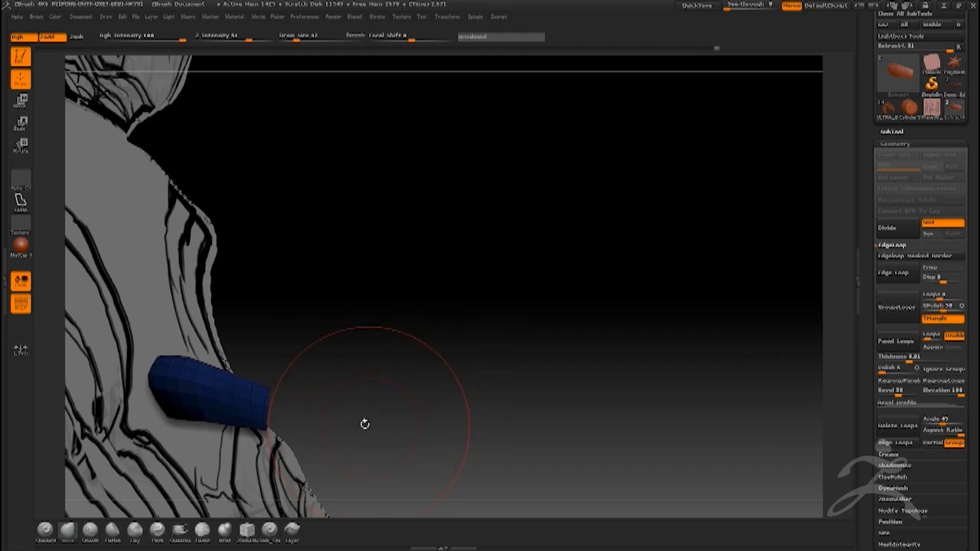
pyautogui.keyDown('ctrl'); pyautogui.keyDown('shift'); pyautogui.click(340, 421); pyautogui.keyUp('shift'); pyautogui.keyUp('ctrl')
pyautogui.keyDown('ctrl'); pyautogui.keyDown('shift'); pyautogui.click(199, 401); pyautogui.keyUp('shift'); pyautogui.keyUp('ctrl')
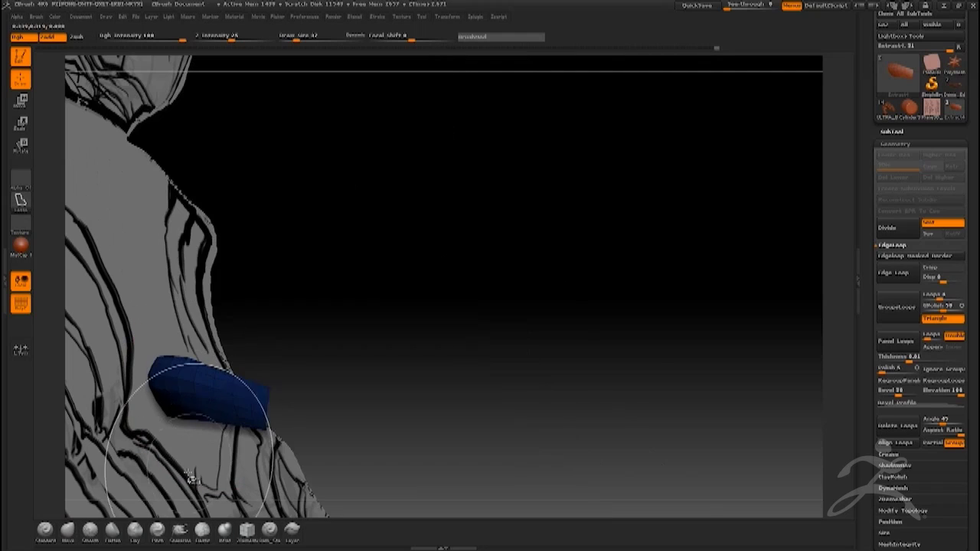
pyautogui.keyDown('ctrl'); pyautogui.keyDown('shift'); pyautogui.click(478, 383); pyautogui.keyUp('shift'); pyautogui.keyUp('ctrl')
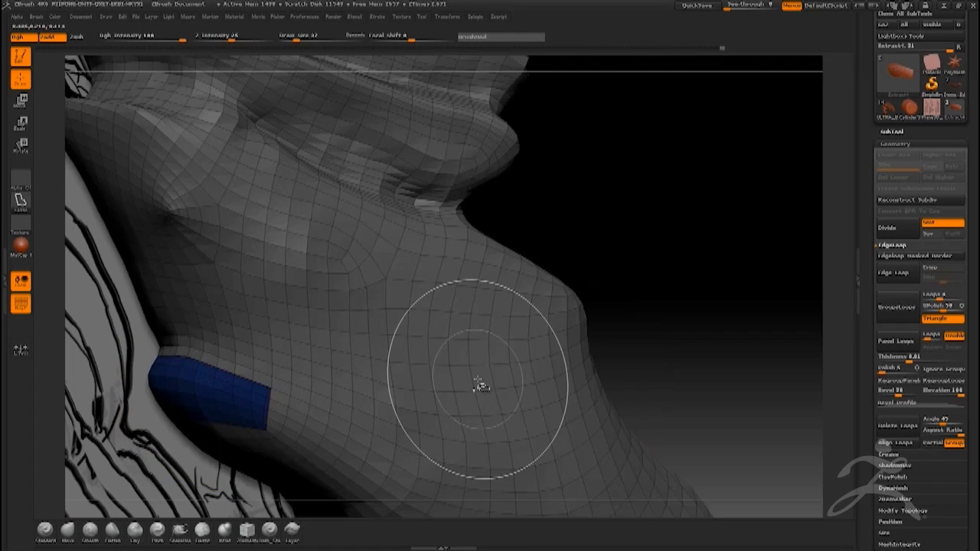
# Isolate the patch's inner polygroup, add a second edge loop around it, and restore the full mesh.
pyautogui.keyDown('ctrl'); pyautogui.keyDown('shift'); pyautogui.click(173, 387); pyautogui.keyUp('shift'); pyautogui.keyUp('ctrl')
pyautogui.press('b')
pyautogui.press('m')
pyautogui.press('v')
pyautogui.click(886, 276)
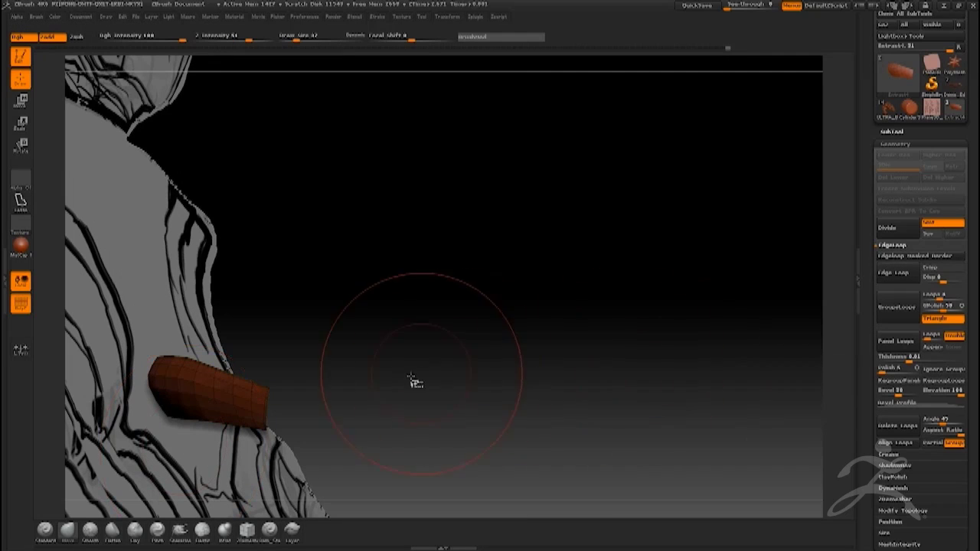
pyautogui.keyDown('ctrl'); pyautogui.keyDown('shift'); pyautogui.click(414, 383); pyautogui.keyUp('shift'); pyautogui.keyUp('ctrl')
# Smooth the surface of the new polygroups at the tusk's base.
pyautogui.moveTo(251, 360)
pyautogui.mouseDown(button='right')
pyautogui.moveTo(215, 384)
pyautogui.moveTo(118, 382)
pyautogui.moveTo(130, 433)
pyautogui.moveTo(146, 376)
pyautogui.mouseUp(button='right')
pyautogui.moveTo(147, 376)
pyautogui.keyDown('shift'); pyautogui.mouseDown()
pyautogui.moveTo(166, 385)
pyautogui.moveTo(244, 375)
pyautogui.mouseUp(); pyautogui.keyUp('shift')
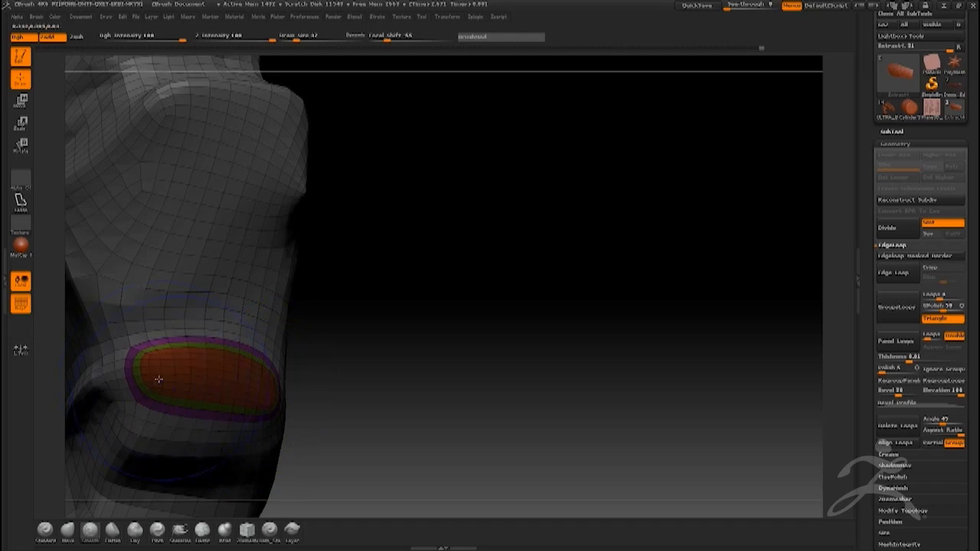
pyautogui.moveTo(184, 369); pyautogui.dragTo(157, 366, button='right')
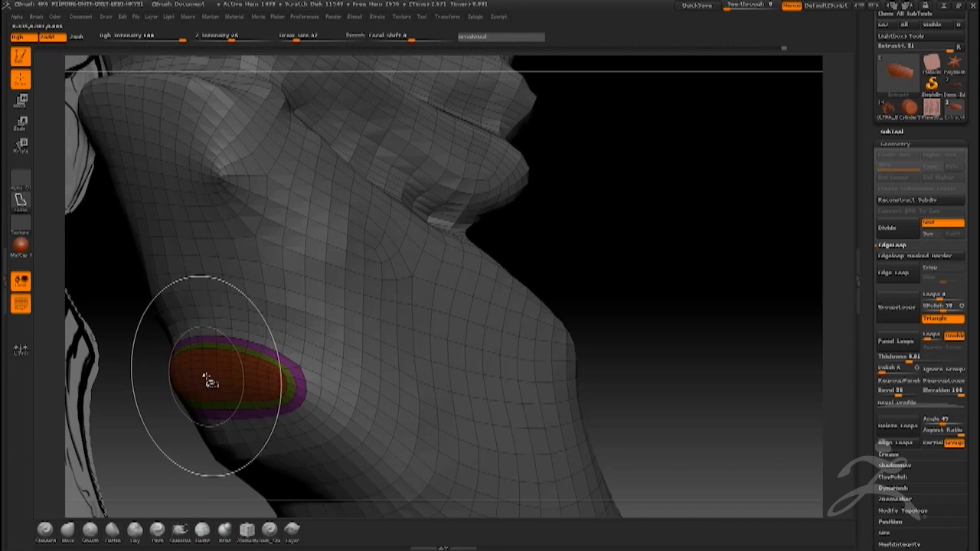
# Isolate the innermost polygroup and move it outward from the tusk's base to form a spike.
pyautogui.keyDown('ctrl'); pyautogui.keyDown('shift'); pyautogui.click(208, 386); pyautogui.keyUp('shift'); pyautogui.keyUp('ctrl')
pyautogui.moveTo(204, 380)
pyautogui.mouseDown(button='right')
pyautogui.moveTo(192, 385)
pyautogui.moveTo(213, 366)
pyautogui.mouseUp(button='right')
pyautogui.click(23, 110)
pyautogui.click(20, 102)
pyautogui.moveTo(212, 374); pyautogui.dragTo(129, 408)
pyautogui.click(21, 83)
pyautogui.moveTo(144, 402)
pyautogui.mouseDown(button='right')
pyautogui.moveTo(104, 457)
pyautogui.moveTo(234, 430)
pyautogui.mouseUp(button='right')
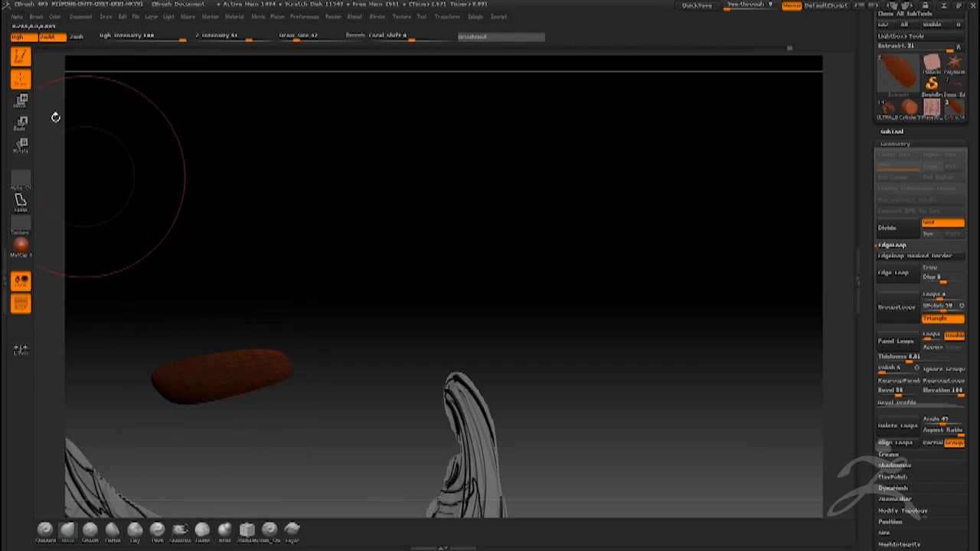
# Narrow the isolated end of the spike with the Move brush and restore the full mesh.
pyautogui.moveTo(177, 374); pyautogui.dragTo(189, 360, button='right')
pyautogui.moveTo(189, 358); pyautogui.dragTo(121, 509)
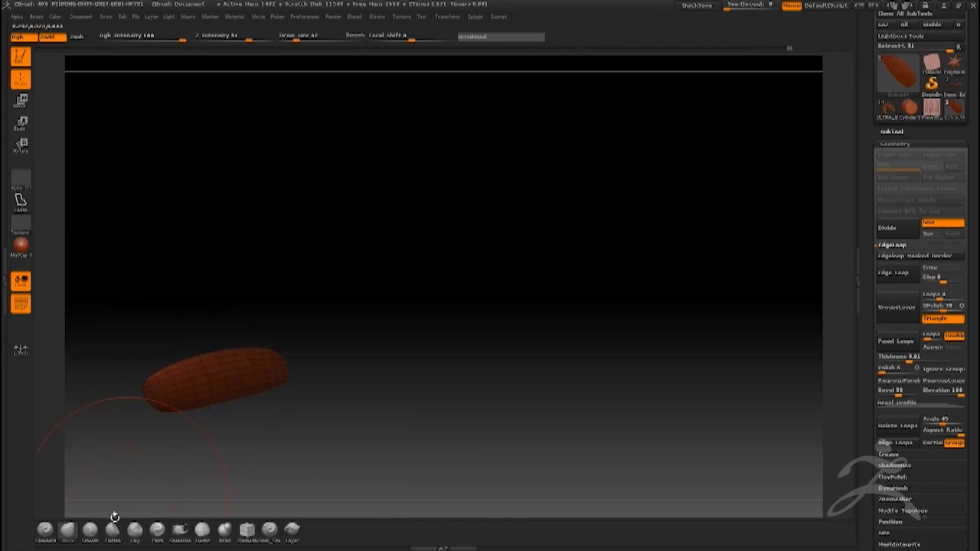
pyautogui.moveTo(150, 397); pyautogui.dragTo(202, 379)
pyautogui.moveTo(292, 363)
pyautogui.mouseDown()
pyautogui.moveTo(227, 387)
pyautogui.moveTo(279, 370)
pyautogui.mouseUp()
pyautogui.rightClick(190, 388)
pyautogui.click(157, 530)
pyautogui.click(68, 530)
pyautogui.moveTo(191, 387); pyautogui.dragTo(278, 372)
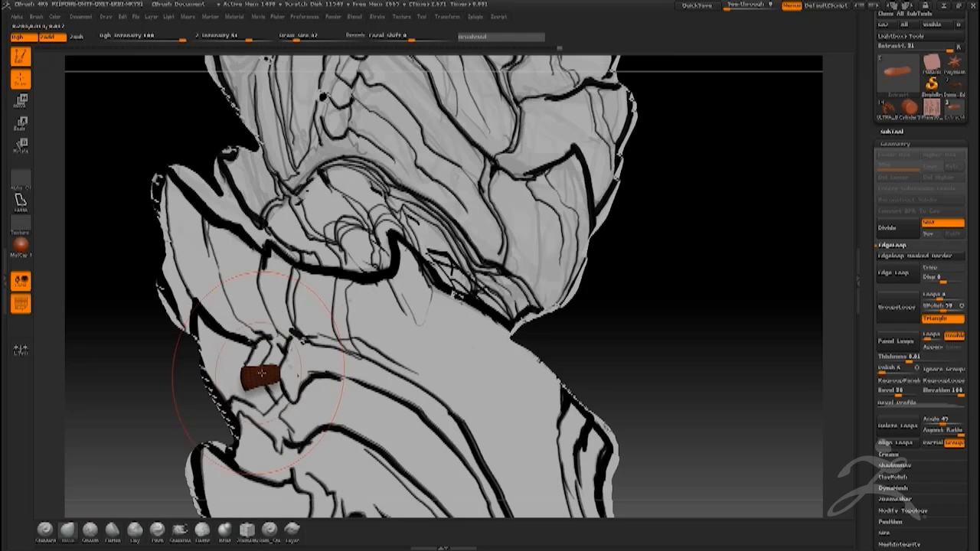
pyautogui.moveTo(283, 377); pyautogui.dragTo(272, 374, button='right')
pyautogui.moveTo(271, 374); pyautogui.dragTo(250, 374)
pyautogui.moveTo(185, 377)
pyautogui.mouseDown()
pyautogui.moveTo(145, 389)
pyautogui.moveTo(154, 389)
pyautogui.mouseUp()
pyautogui.keyDown('ctrl'); pyautogui.keyDown('shift'); pyautogui.click(157, 394); pyautogui.keyUp('shift'); pyautogui.keyUp('ctrl')
# Reduce the draw size and refine the spike's end and sides with Smooth and Move strokes.
pyautogui.moveTo(237, 383); pyautogui.dragTo(246, 377, button='right')
pyautogui.press('space')
pyautogui.moveTo(242, 379); pyautogui.dragTo(262, 380)
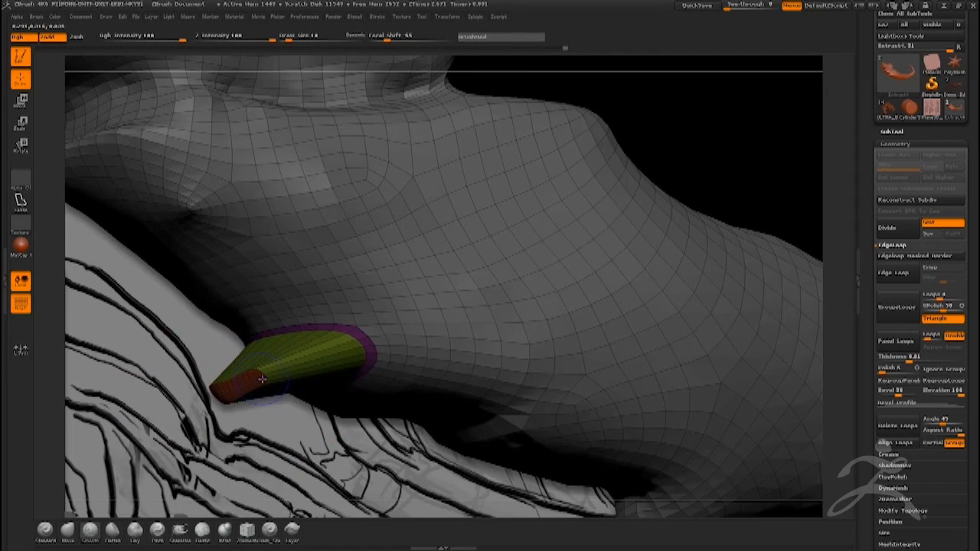
pyautogui.press('space')
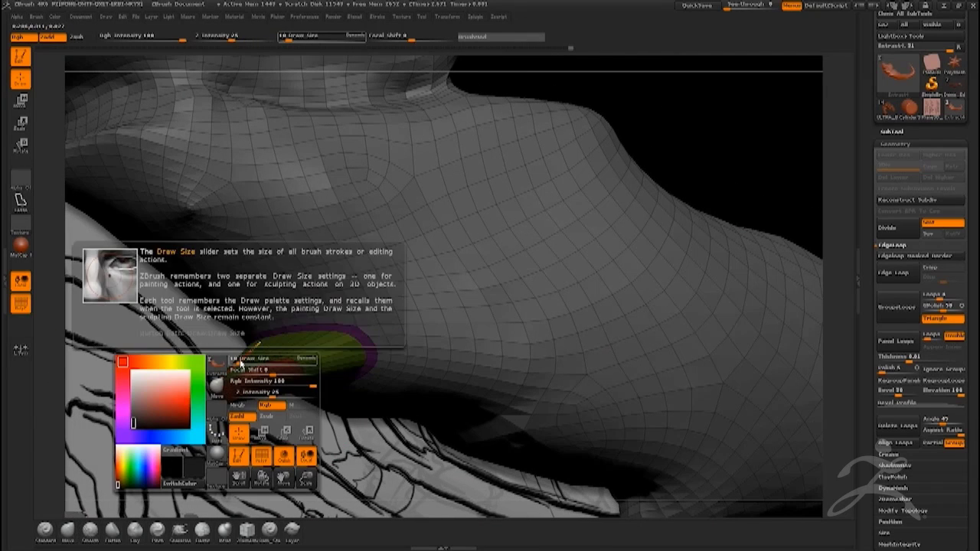
pyautogui.moveTo(231, 382); pyautogui.dragTo(226, 360, button='right')
pyautogui.press('space')
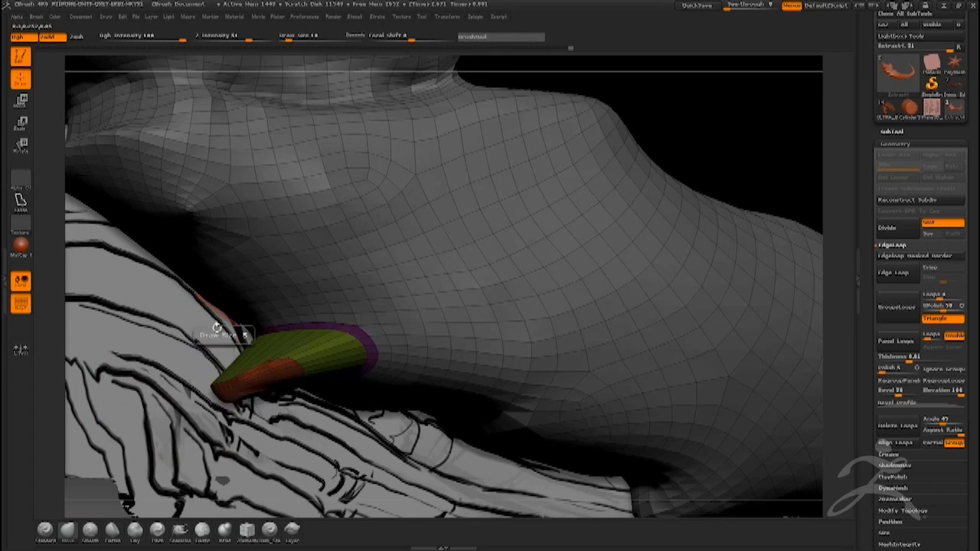
pyautogui.moveTo(218, 309); pyautogui.dragTo(205, 301, button='right')
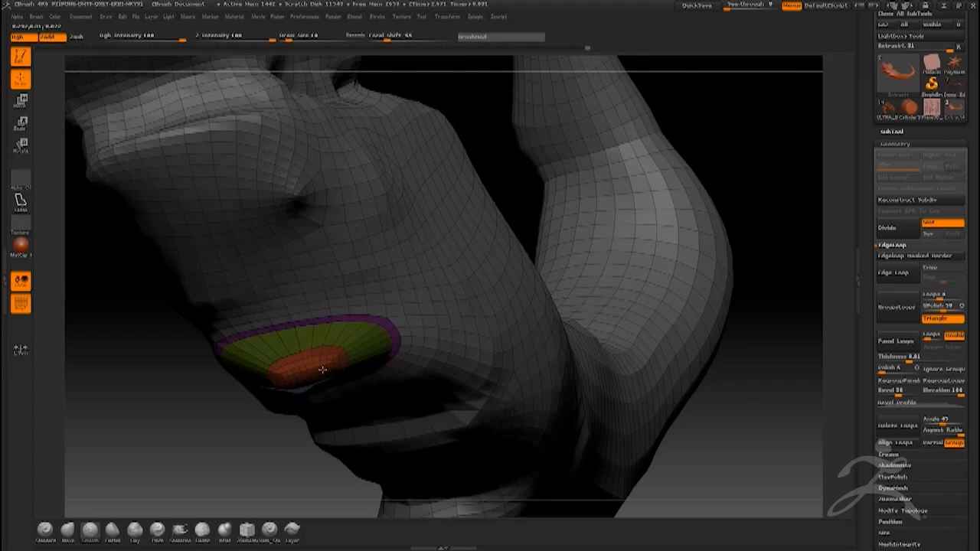
# Isolate the spike's end polygroup, add another edge loop, and move the end farther outward.
pyautogui.keyDown('ctrl'); pyautogui.keyDown('shift'); pyautogui.click(299, 370); pyautogui.keyUp('shift'); pyautogui.keyUp('ctrl')
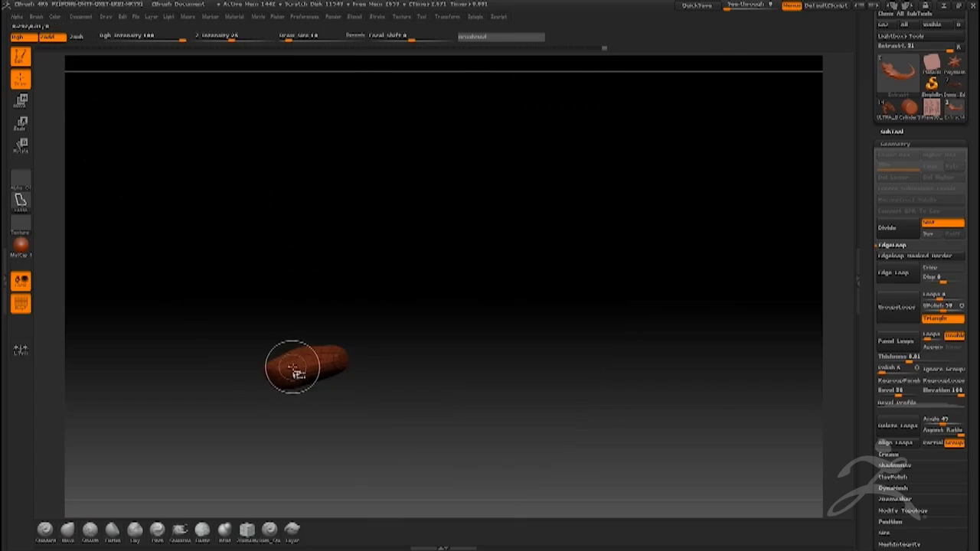
pyautogui.click(893, 274)
pyautogui.keyDown('ctrl'); pyautogui.keyDown('shift'); pyautogui.click(292, 316); pyautogui.keyUp('shift'); pyautogui.keyUp('ctrl')
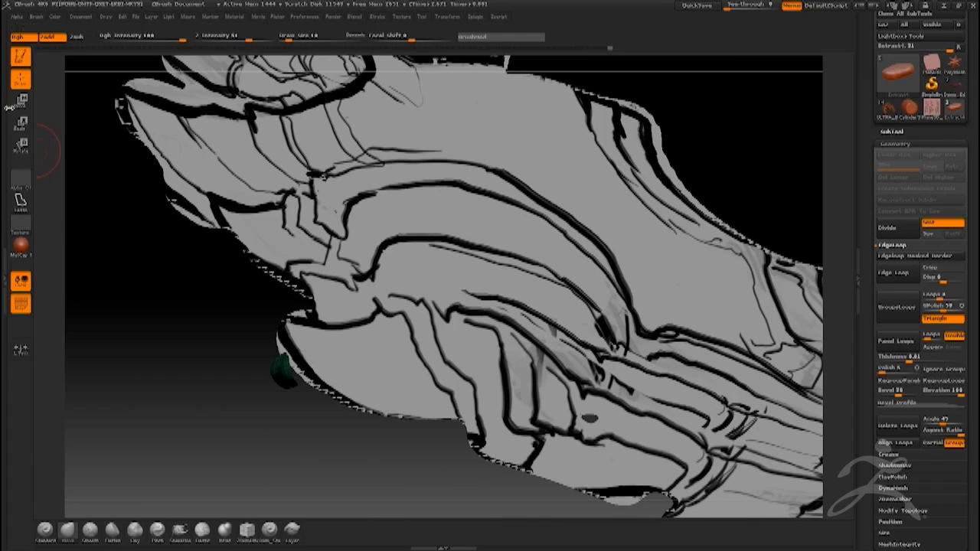
pyautogui.click(20, 100)
pyautogui.moveTo(283, 376); pyautogui.dragTo(212, 367)
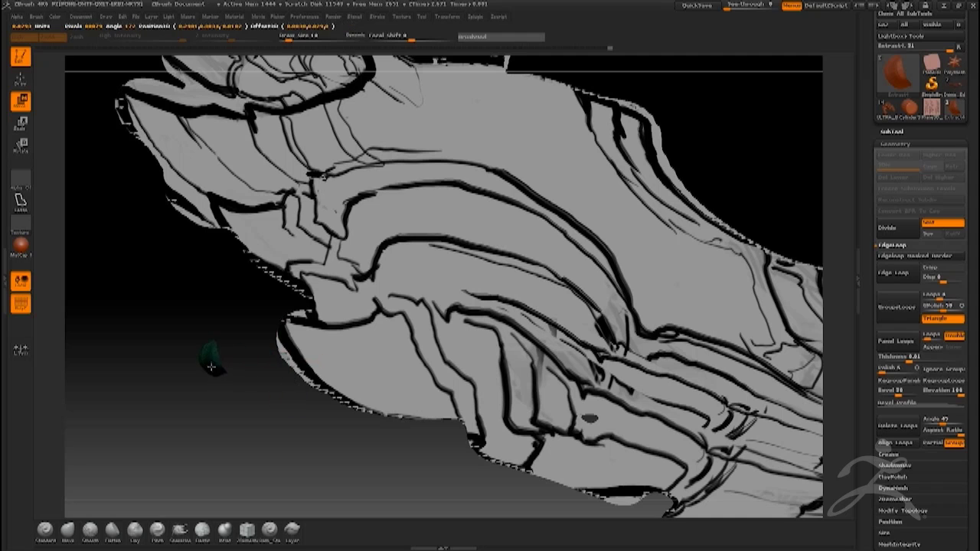
pyautogui.click(21, 81)
# Restore the full mesh, smooth the extended spike, and adjust its tapered shape with the Move brush.
pyautogui.keyDown('ctrl'); pyautogui.keyDown('shift'); pyautogui.click(158, 307); pyautogui.keyUp('shift'); pyautogui.keyUp('ctrl')
pyautogui.moveTo(265, 365)
pyautogui.keyDown('shift'); pyautogui.mouseDown()
pyautogui.moveTo(308, 376)
pyautogui.moveTo(353, 347)
pyautogui.mouseUp(); pyautogui.keyUp('shift')
pyautogui.moveTo(229, 417)
pyautogui.mouseDown()
pyautogui.moveTo(264, 321)
pyautogui.moveTo(268, 344)
pyautogui.moveTo(230, 399)
pyautogui.mouseUp()
pyautogui.press('space')
pyautogui.moveTo(192, 364)
pyautogui.mouseDown()
pyautogui.moveTo(222, 364)
pyautogui.moveTo(180, 368)
pyautogui.moveTo(210, 372)
pyautogui.mouseUp()
pyautogui.moveTo(268, 406)
pyautogui.mouseDown()
pyautogui.moveTo(142, 337)
pyautogui.moveTo(199, 379)
pyautogui.mouseUp()
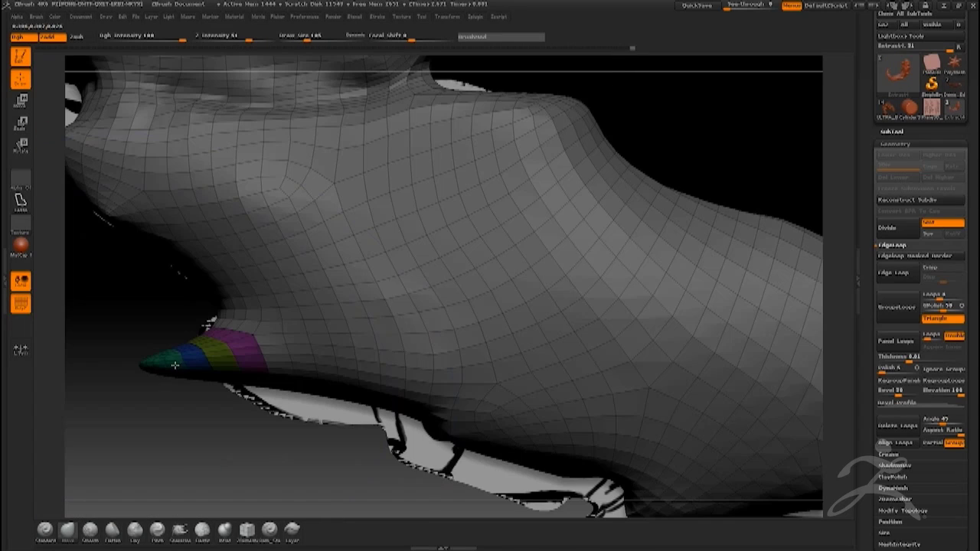
pyautogui.press('space')
pyautogui.click(203, 380)
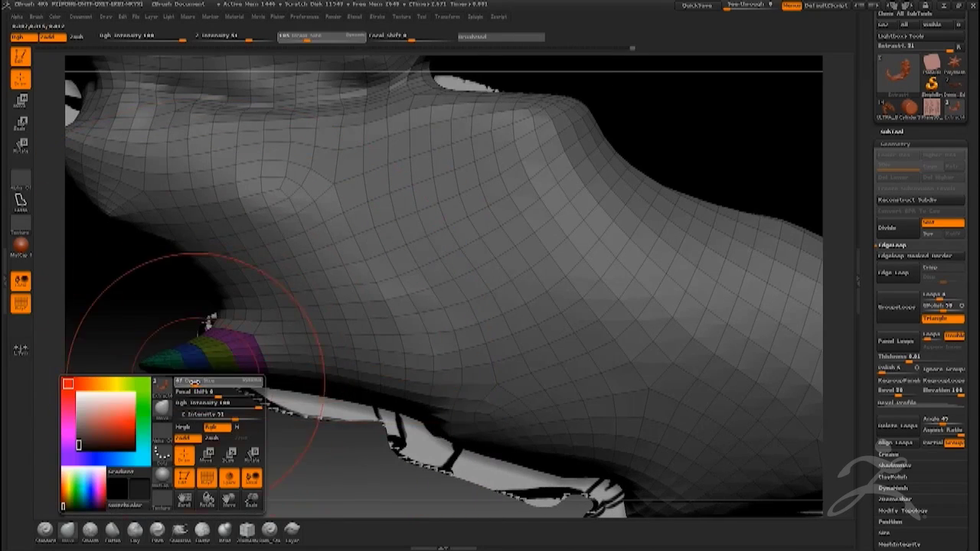
pyautogui.moveTo(203, 389)
pyautogui.keyDown('alt'); pyautogui.mouseDown()
pyautogui.moveTo(165, 341)
pyautogui.moveTo(238, 409)
pyautogui.moveTo(214, 389)
pyautogui.moveTo(175, 393)
pyautogui.moveTo(157, 375)
pyautogui.moveTo(164, 400)
pyautogui.mouseUp(); pyautogui.keyUp('alt')
pyautogui.press('space')
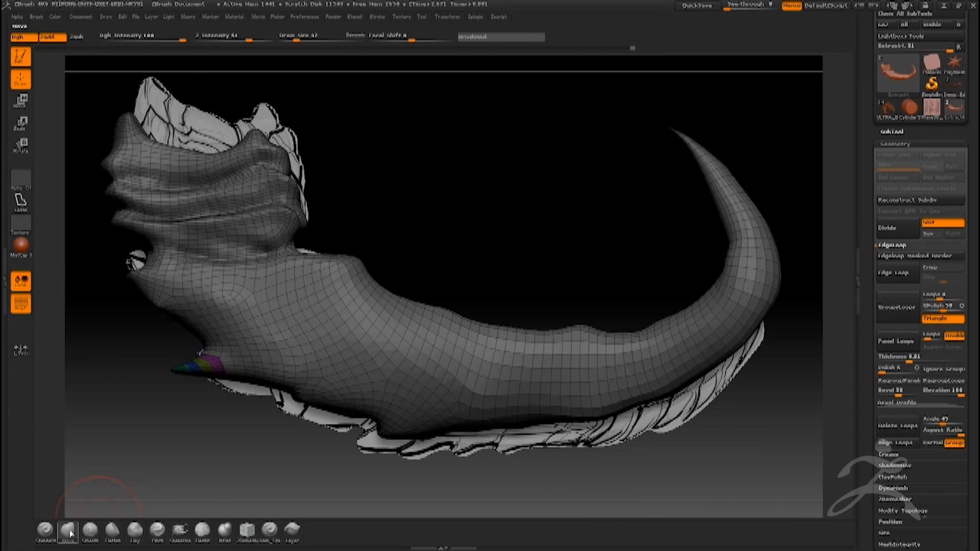
# Pull the spike's tip upward with the SnakeHook brush and smooth the spike from several angles.
pyautogui.click(180, 528)
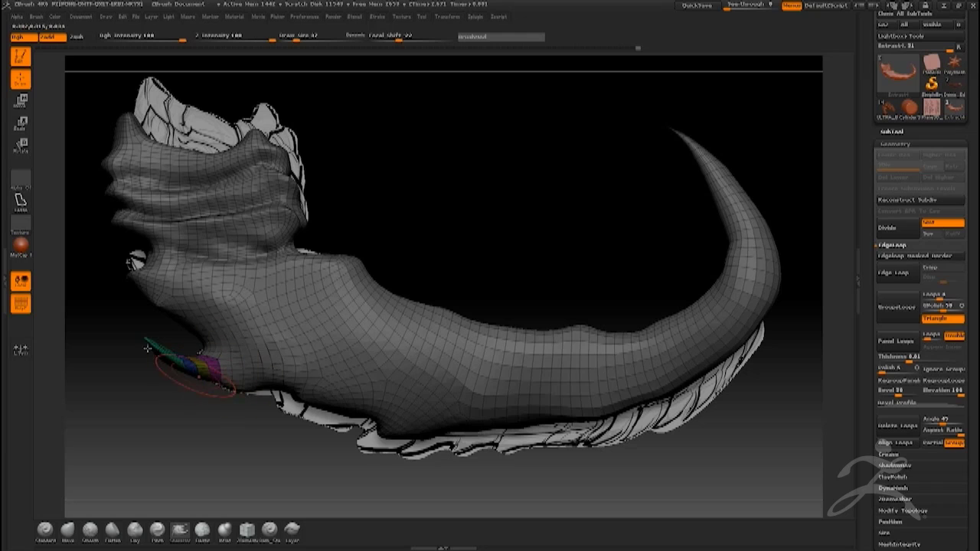
pyautogui.moveTo(165, 356)
pyautogui.mouseDown()
pyautogui.moveTo(186, 391)
pyautogui.moveTo(205, 381)
pyautogui.mouseUp()
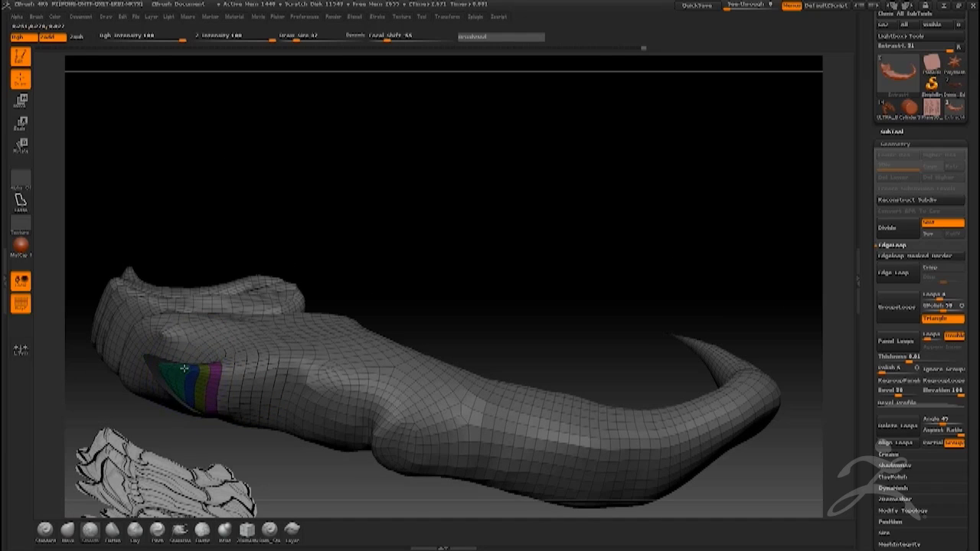
pyautogui.moveTo(199, 405)
pyautogui.mouseDown(button='right')
pyautogui.moveTo(192, 374)
pyautogui.moveTo(183, 414)
pyautogui.mouseUp(button='right')
pyautogui.moveTo(177, 418)
pyautogui.mouseDown()
pyautogui.moveTo(212, 361)
pyautogui.moveTo(245, 357)
pyautogui.mouseUp()
pyautogui.press('shift')
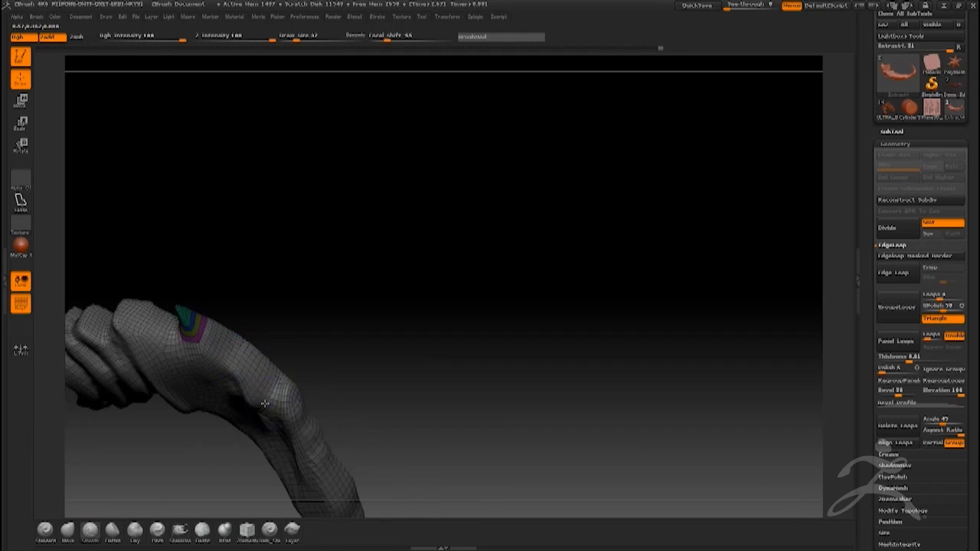
pyautogui.moveTo(342, 463); pyautogui.dragTo(225, 396)
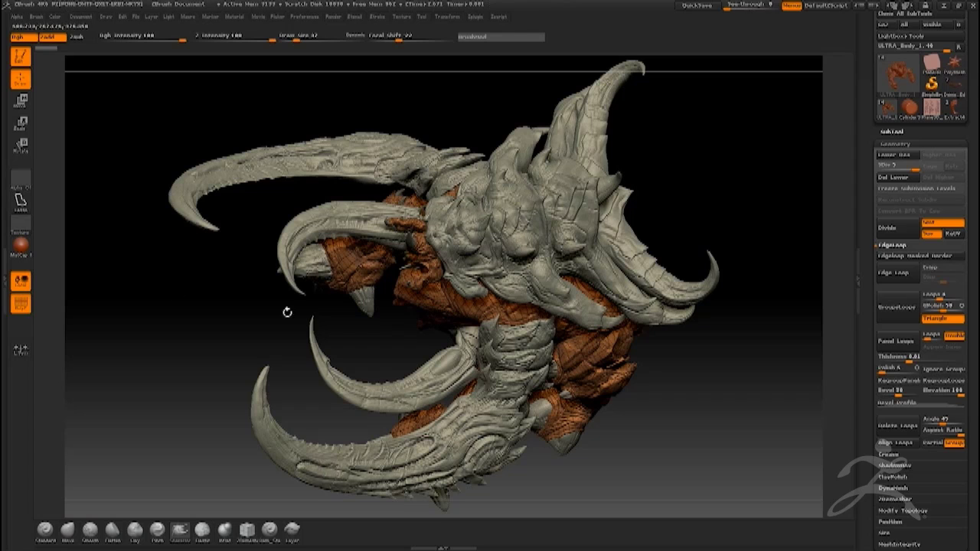
# Turn off the wireframe display on the finished creature, view it from the side, and select the large tusk's subtool.
pyautogui.click(21, 306)
pyautogui.moveTo(246, 335); pyautogui.dragTo(238, 322)
pyautogui.moveTo(167, 372)
pyautogui.mouseDown()
pyautogui.moveTo(158, 344)
pyautogui.moveTo(182, 390)
pyautogui.moveTo(172, 327)
pyautogui.moveTo(197, 337)
pyautogui.moveTo(197, 393)
pyautogui.moveTo(323, 363)
pyautogui.mouseUp()
pyautogui.click(891, 132)
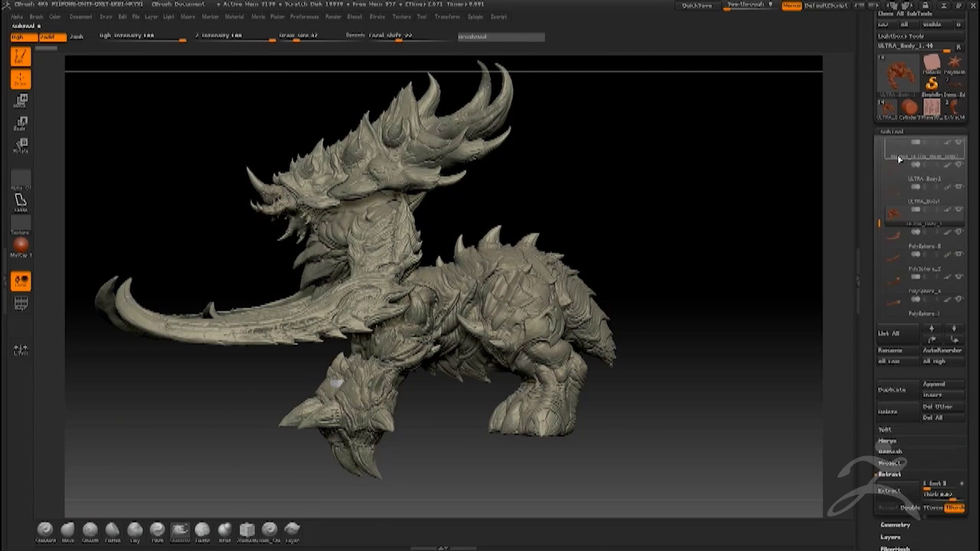
pyautogui.click(896, 243)
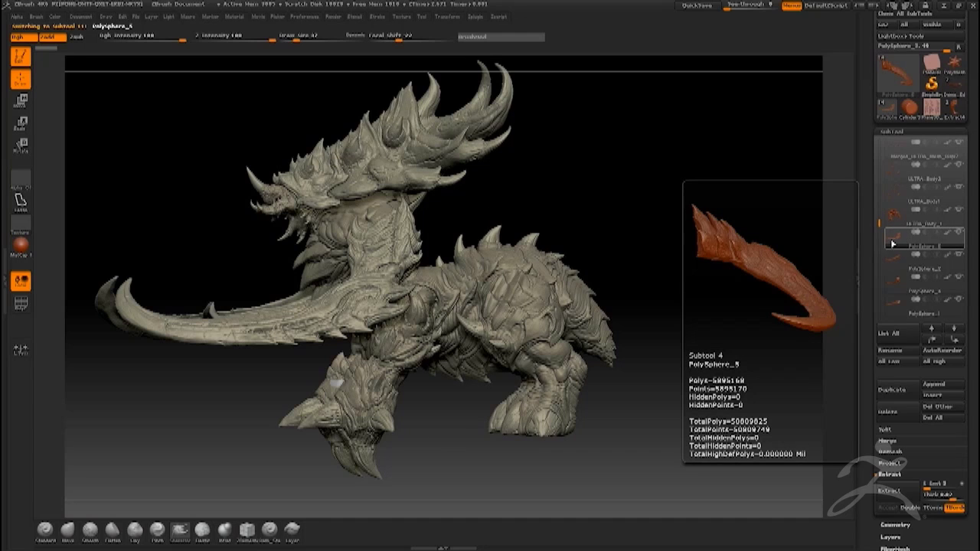
# Show only the large tusk's subtool, hiding the rest of the creature.
pyautogui.click(963, 234)
pyautogui.moveTo(564, 241)
pyautogui.mouseDown()
pyautogui.moveTo(570, 251)
pyautogui.moveTo(421, 249)
pyautogui.moveTo(488, 256)
pyautogui.moveTo(591, 342)
pyautogui.moveTo(594, 370)
pyautogui.moveTo(565, 330)
pyautogui.mouseUp()
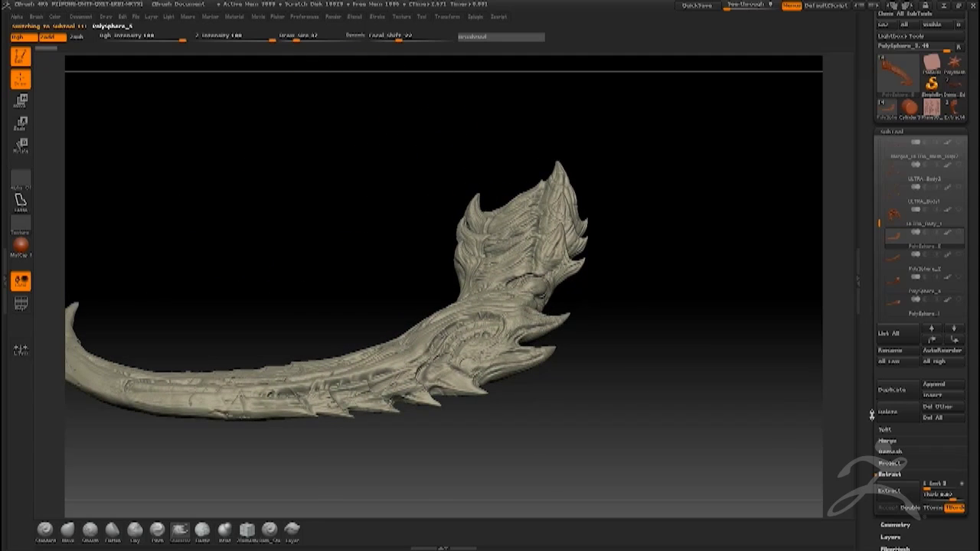
# Reconstruct a lower subdivision level for the tusk from its geometry settings.
pyautogui.moveTo(869, 415); pyautogui.dragTo(870, 383)
pyautogui.scroll(-4, 868, 384)
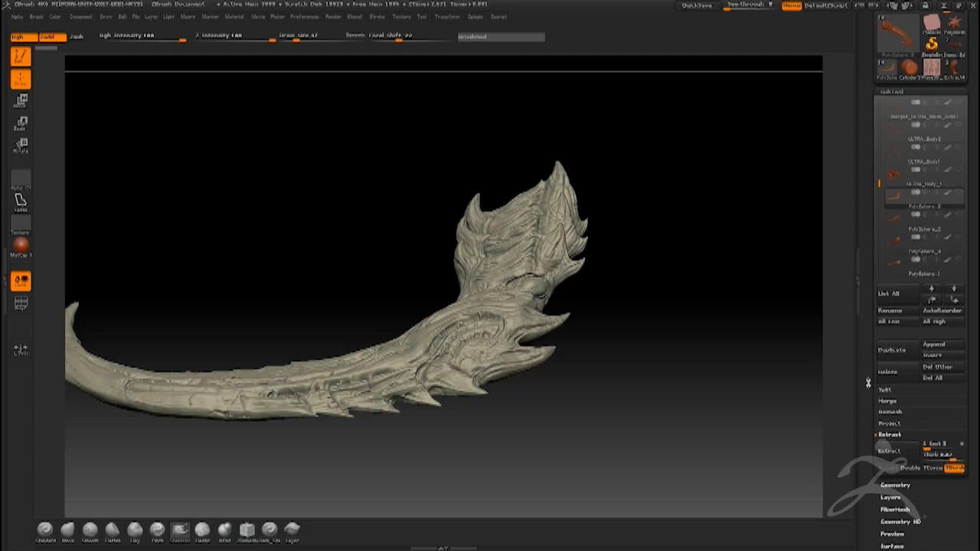
pyautogui.scroll(-1, 866, 366)
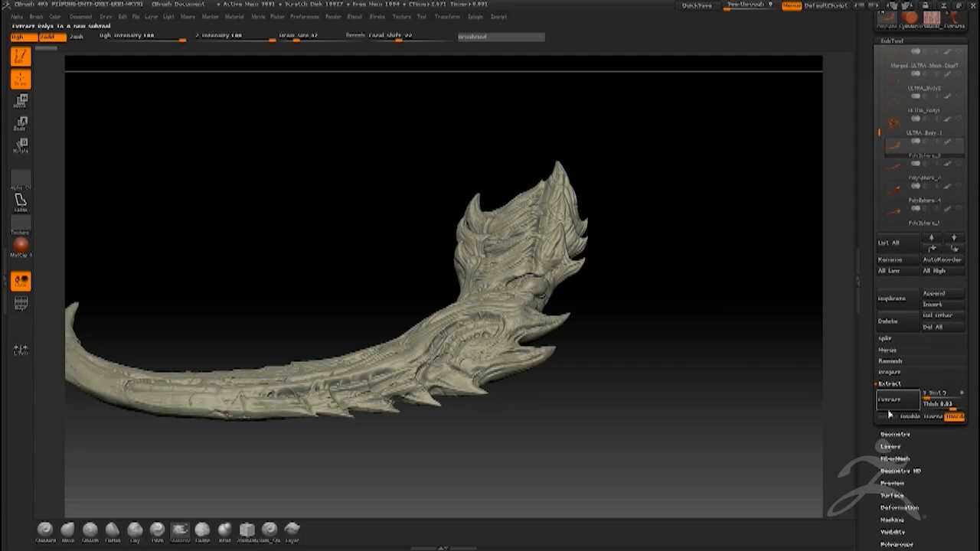
pyautogui.click(890, 435)
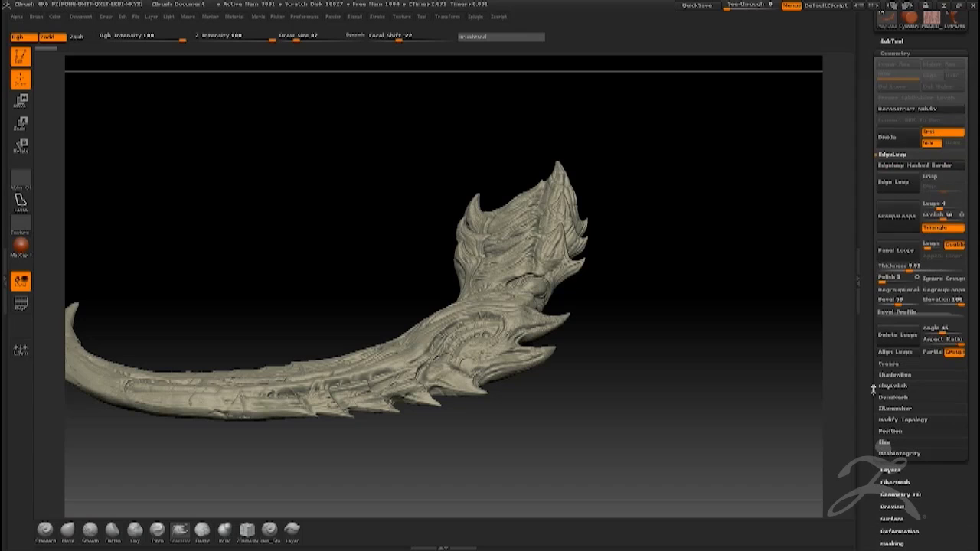
pyautogui.moveTo(868, 275); pyautogui.dragTo(869, 344)
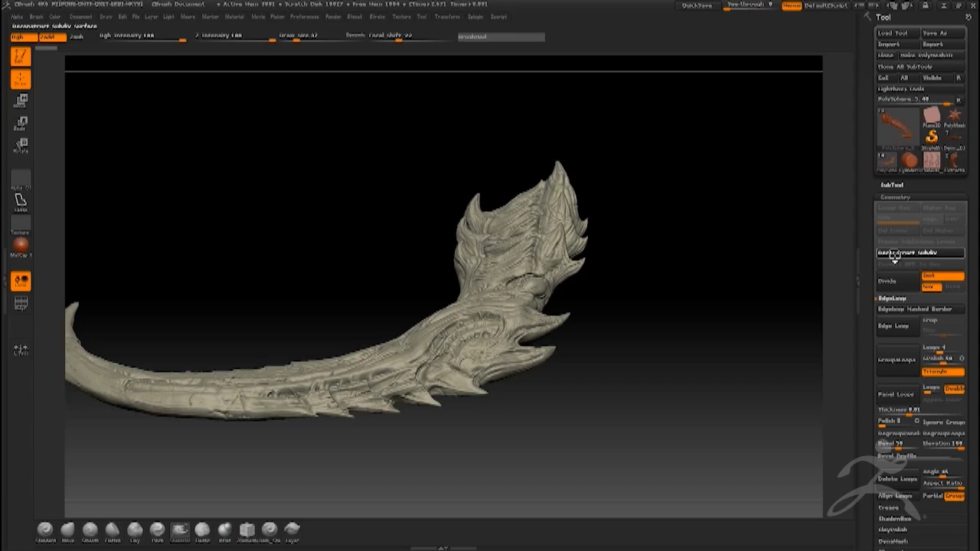
pyautogui.click(894, 253)
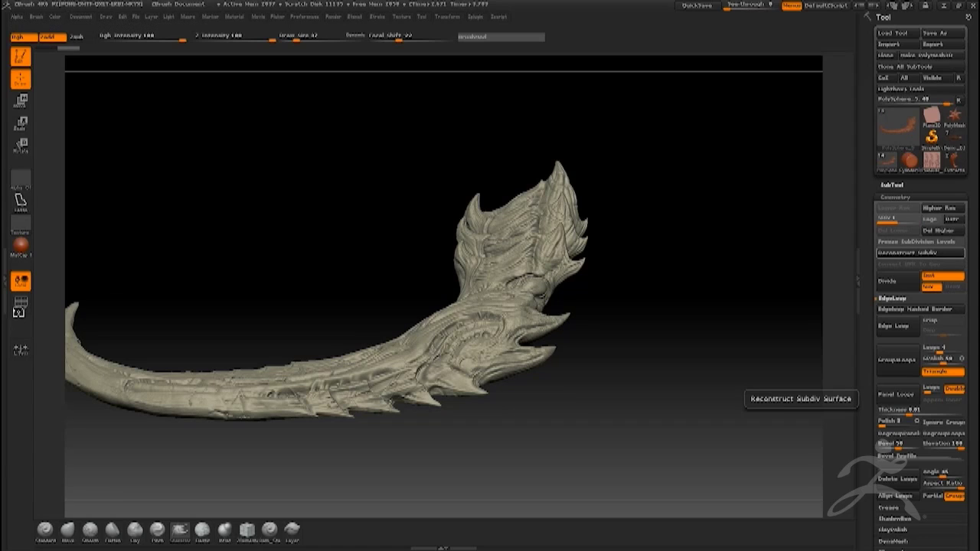
# Turn on the wireframe display and reconstruct further lower subdivision levels for the tusk.
pyautogui.hotkey('ctrl', 'd')
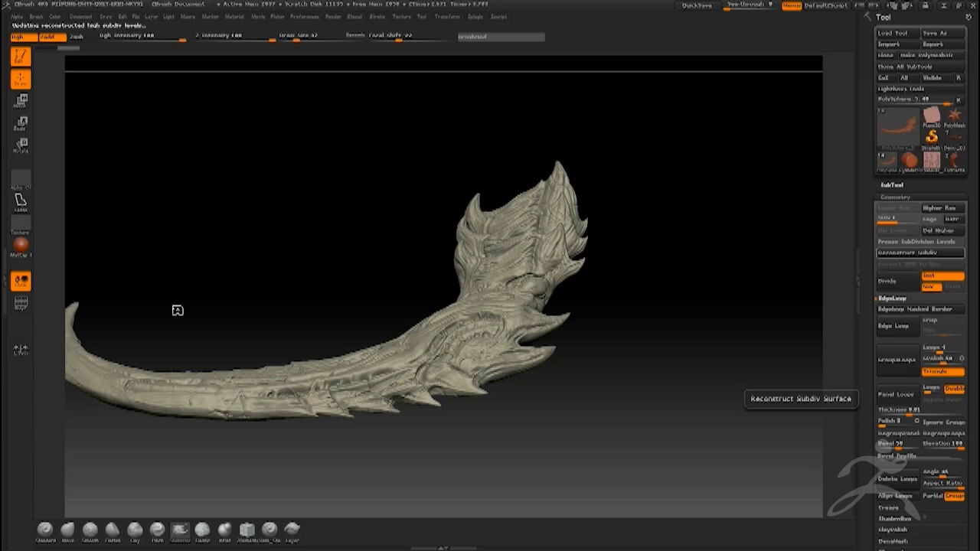
pyautogui.click(16, 310)
pyautogui.moveTo(227, 306); pyautogui.dragTo(277, 309)
pyautogui.click(916, 253)
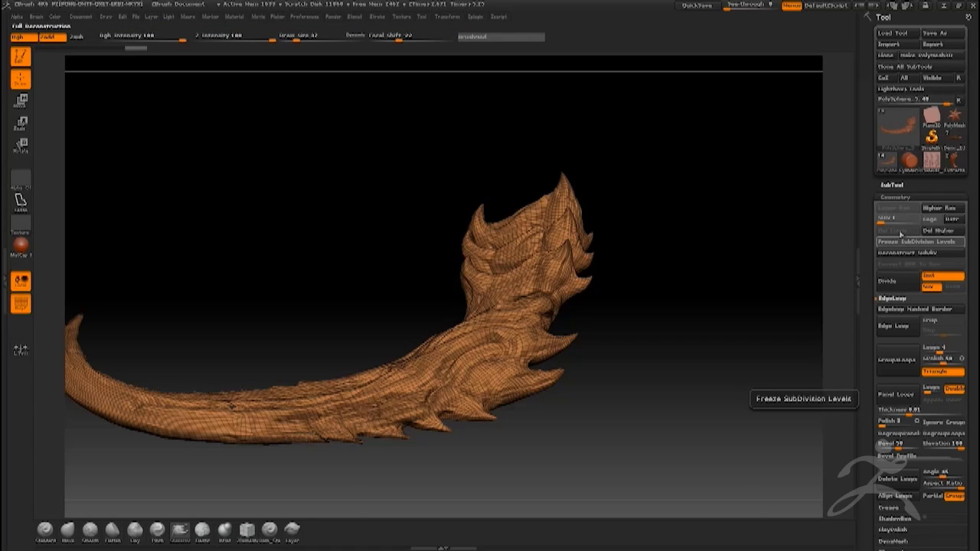
# Duplicate the tusk's subtool with its reconstructed subdivision levels.
pyautogui.click(889, 185)
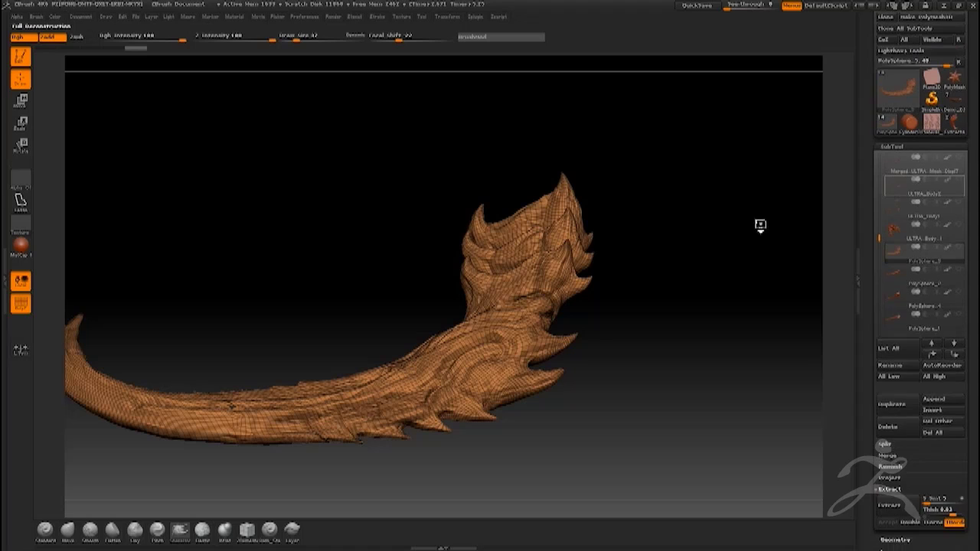
pyautogui.moveTo(700, 233); pyautogui.dragTo(698, 246)
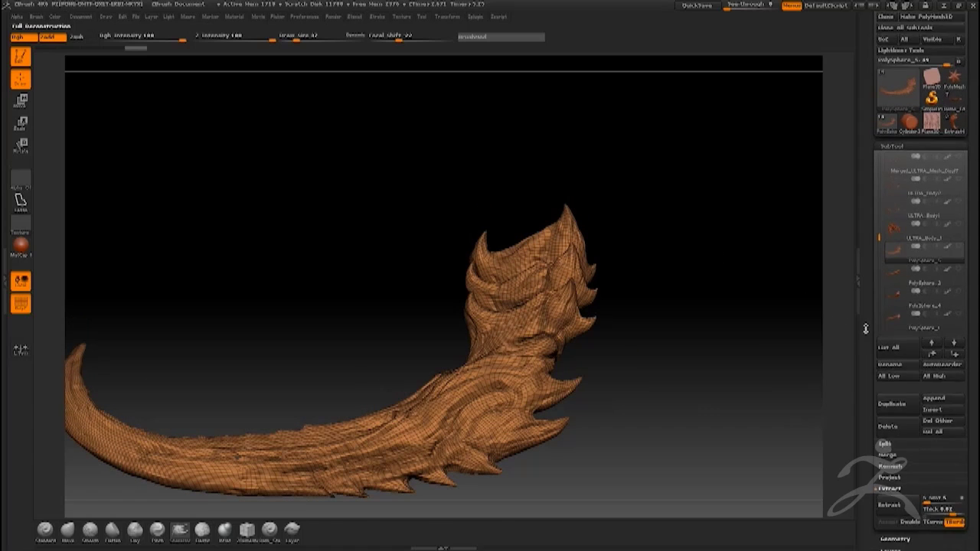
pyautogui.moveTo(866, 330); pyautogui.dragTo(861, 275)
pyautogui.moveTo(867, 370); pyautogui.dragTo(867, 373)
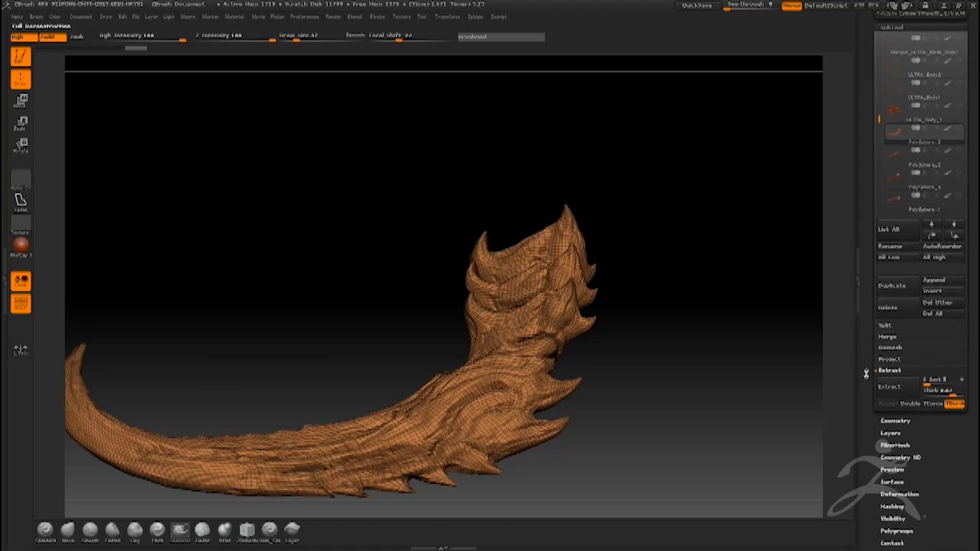
pyautogui.click(907, 420)
pyautogui.moveTo(868, 169); pyautogui.dragTo(870, 279)
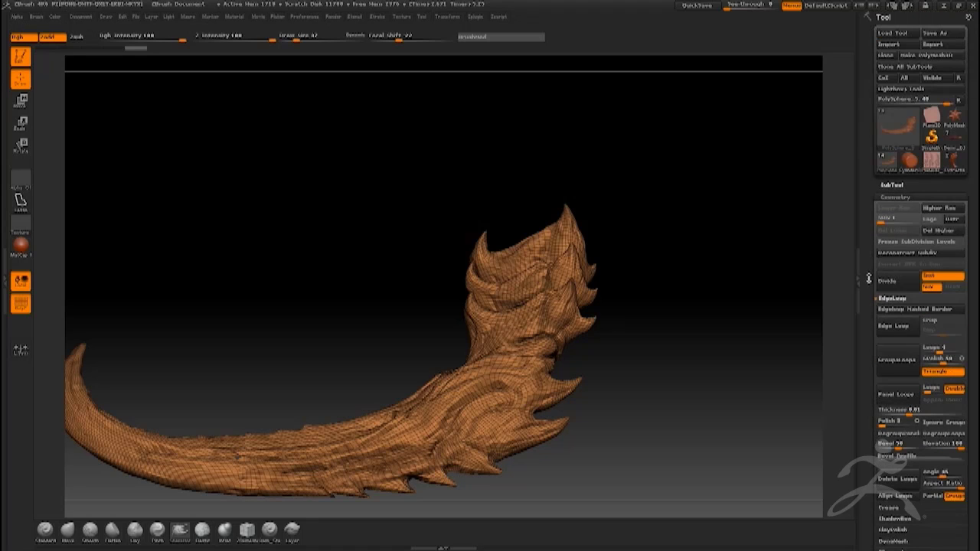
pyautogui.click(886, 187)
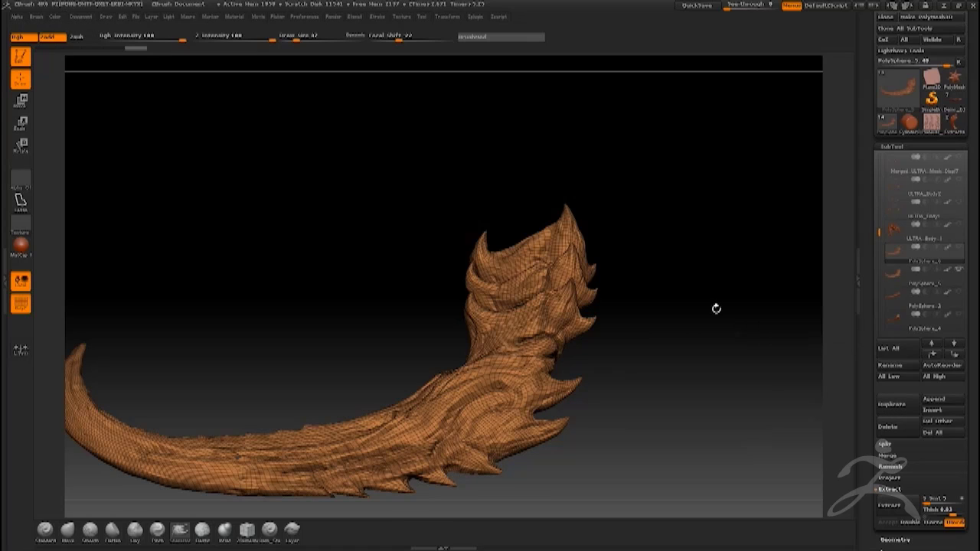
# Delete the higher subdivision levels of the selected tusk and inspect its low-resolution mesh.
pyautogui.moveTo(715, 309); pyautogui.dragTo(712, 324)
pyautogui.moveTo(866, 392); pyautogui.dragTo(856, 278)
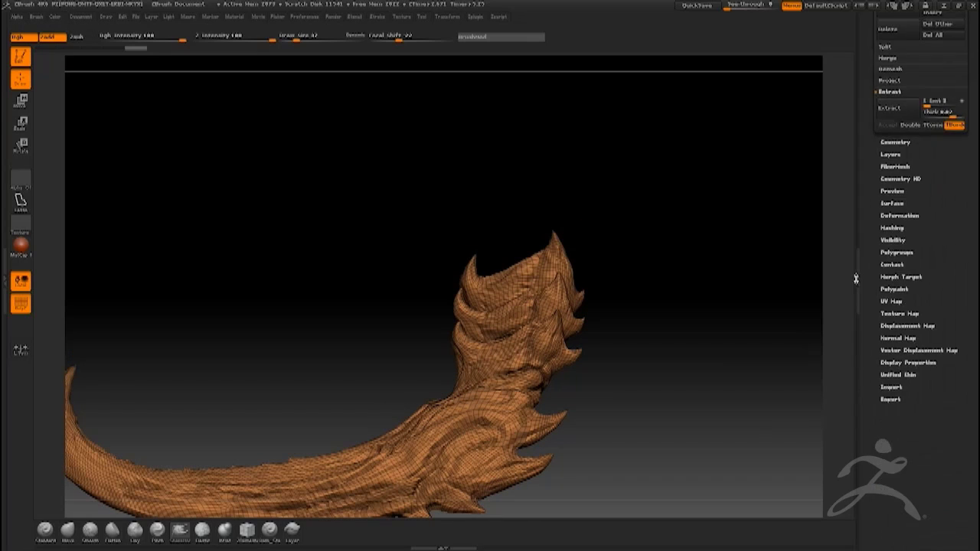
pyautogui.click(891, 229)
pyautogui.scroll(8, 891, 231)
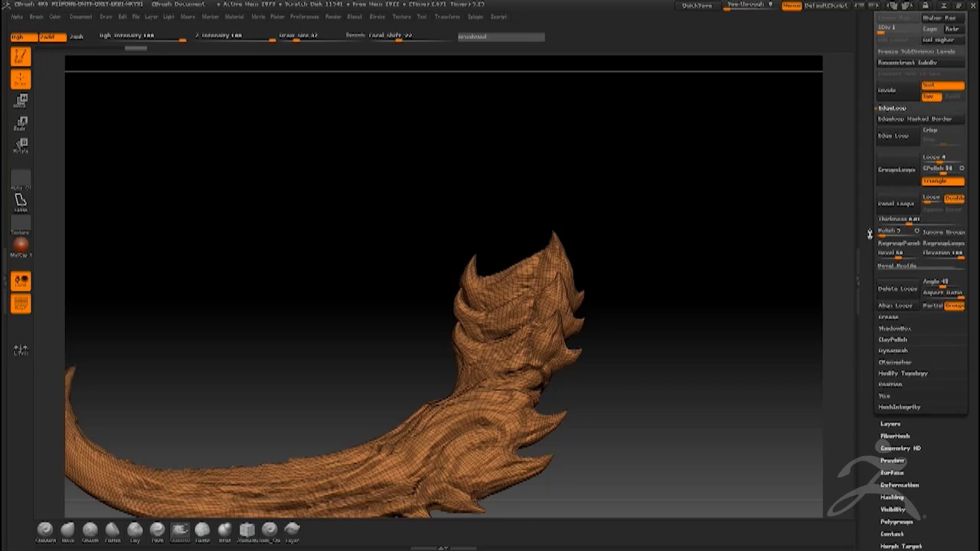
pyautogui.click(944, 230)
pyautogui.moveTo(713, 266); pyautogui.dragTo(621, 313)
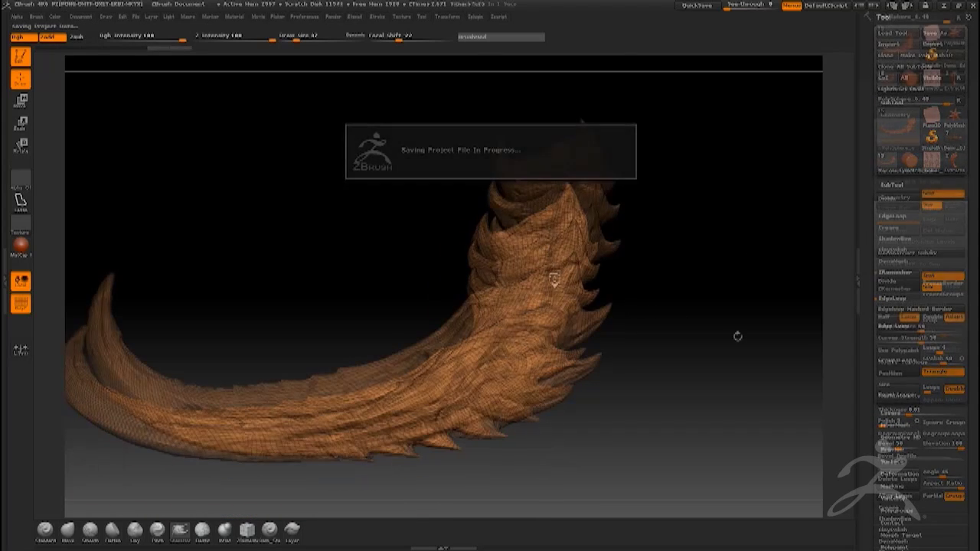
pyautogui.moveTo(738, 335); pyautogui.dragTo(556, 238)
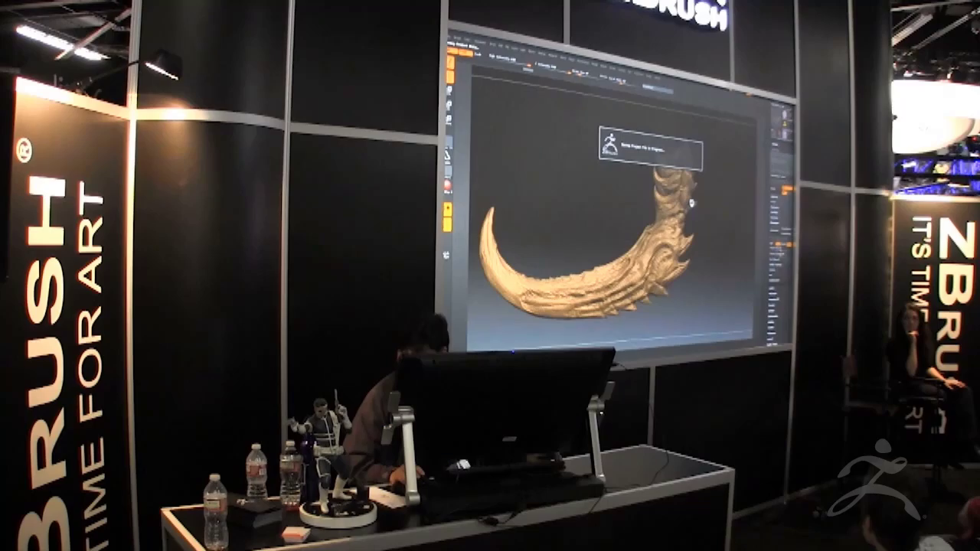